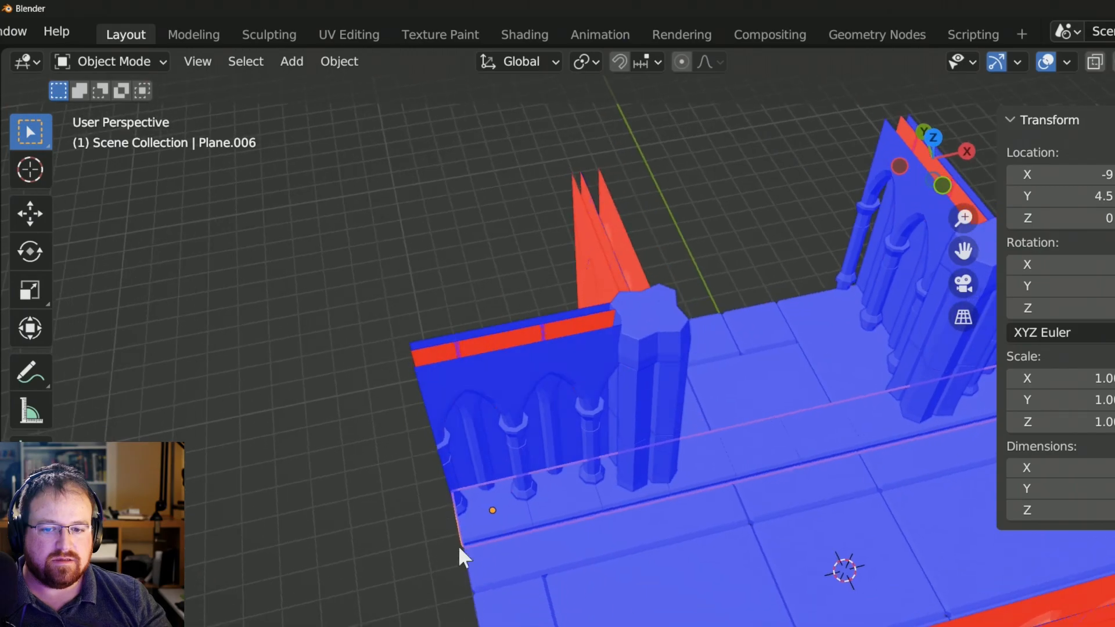
Undo the recent edits to the narrow ledge strip running along the base of the arched walls
{"action": "middle_click_drag", "start_coordinate": [859, 465], "coordinate": [884, 423]}
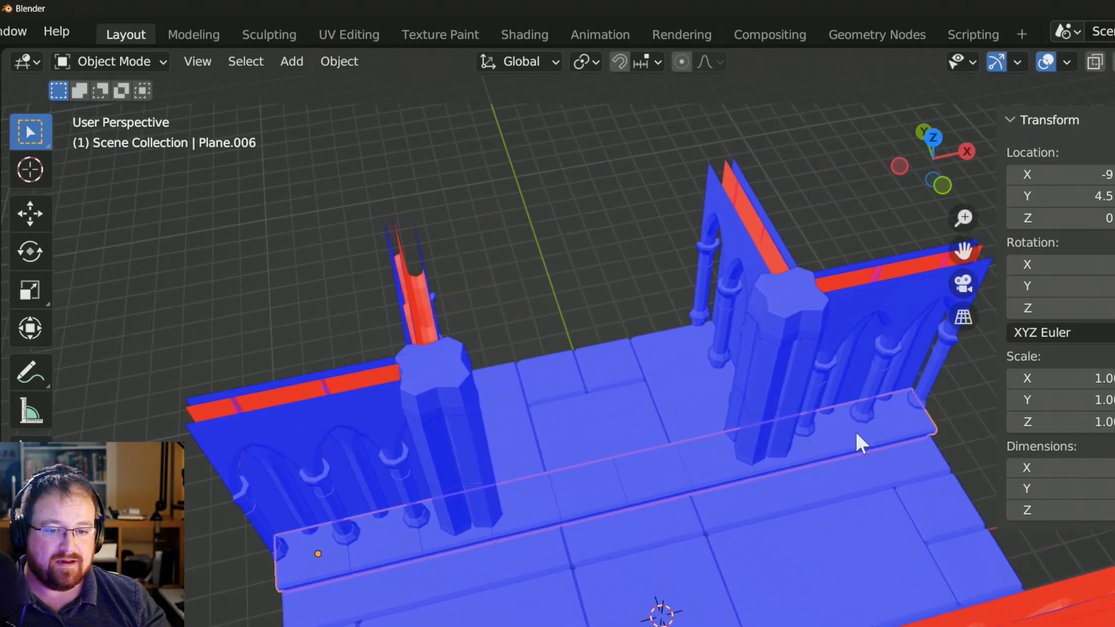
{"action": "key", "text": "ctrl+z"}
{"action": "key", "text": "ctrl+z"}
{"action": "key", "text": "ctrl+z"}
{"action": "key", "text": "ctrl+z"}
{"action": "key", "text": "ctrl+z"}
{"action": "key", "text": "ctrl+z"}
{"action": "key", "text": "ctrl+z"}
{"action": "key", "text": "ctrl+z"}
{"action": "key", "text": "ctrl+z"}
{"action": "key", "text": "ctrl+z"}
{"action": "key", "text": "ctrl+z"}
{"action": "key", "text": "ctrl+z"}
{"action": "scroll", "coordinate": [674, 504], "scroll_direction": "down", "scroll_amount": 2}
{"action": "middle_click_drag", "start_coordinate": [675, 504], "coordinate": [620, 459]}
{"action": "key", "text": "ctrl+z"}
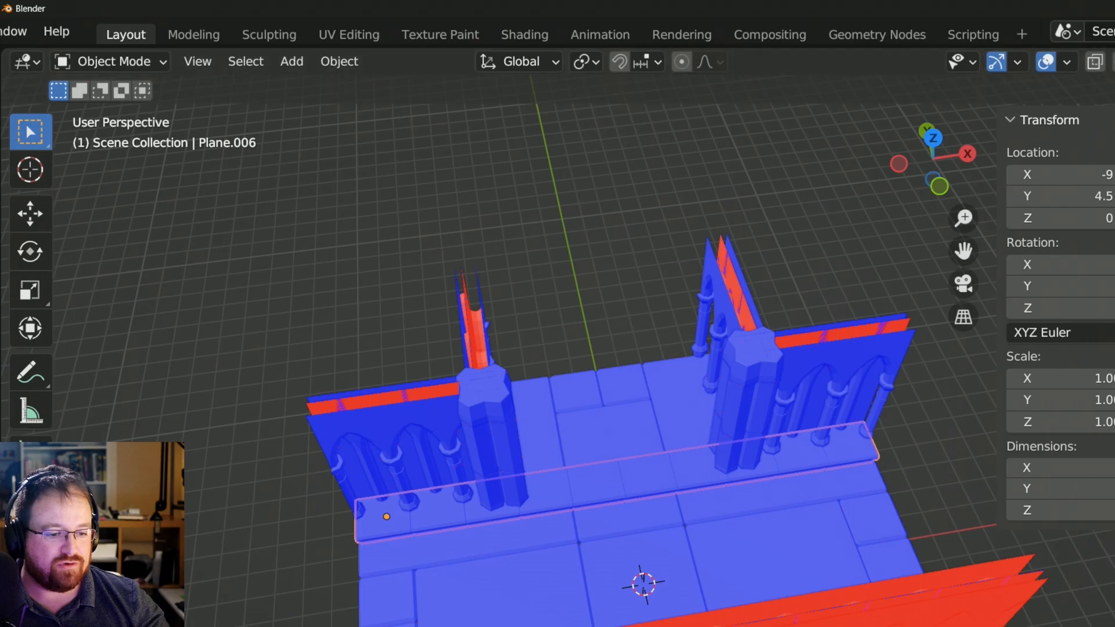
{"action": "left_click", "coordinate": [723, 487]}
{"action": "left_click", "coordinate": [723, 486]}
{"action": "left_click", "coordinate": [720, 488]}
{"action": "key", "text": "Tab"}
{"action": "key", "text": "Tab"}
{"action": "left_click", "coordinate": [618, 479]}
{"action": "left_click", "coordinate": [564, 482]}
{"action": "left_click", "coordinate": [601, 489]}
{"action": "left_click", "coordinate": [602, 489]}
{"action": "left_click", "coordinate": [602, 492]}
{"action": "left_click", "coordinate": [603, 491]}
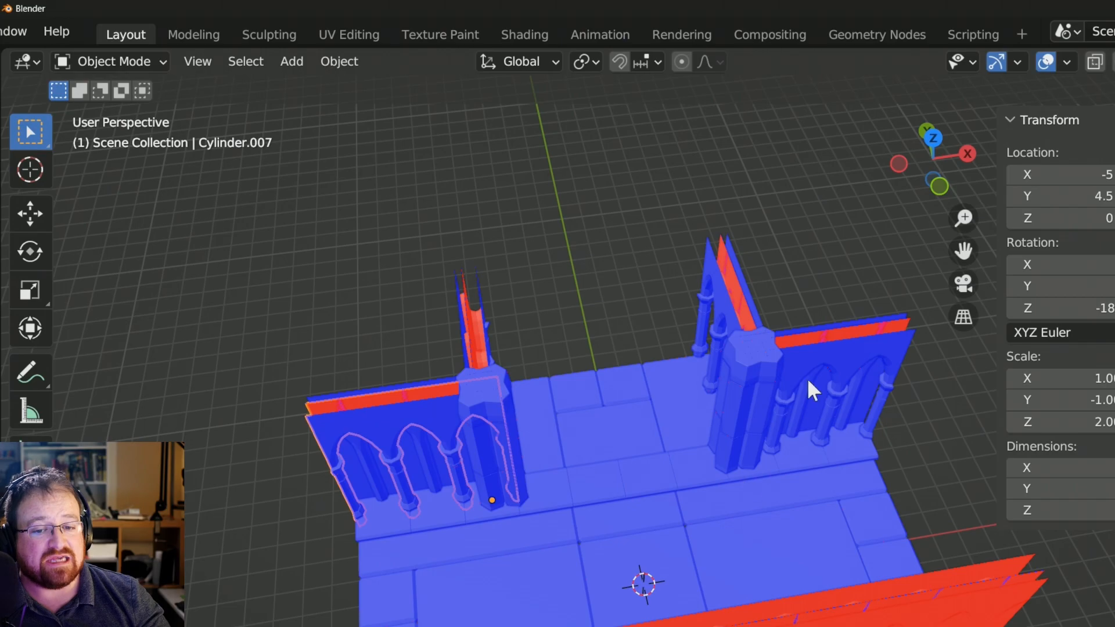
{"action": "left_click", "coordinate": [550, 495]}
{"action": "left_click", "coordinate": [576, 508]}
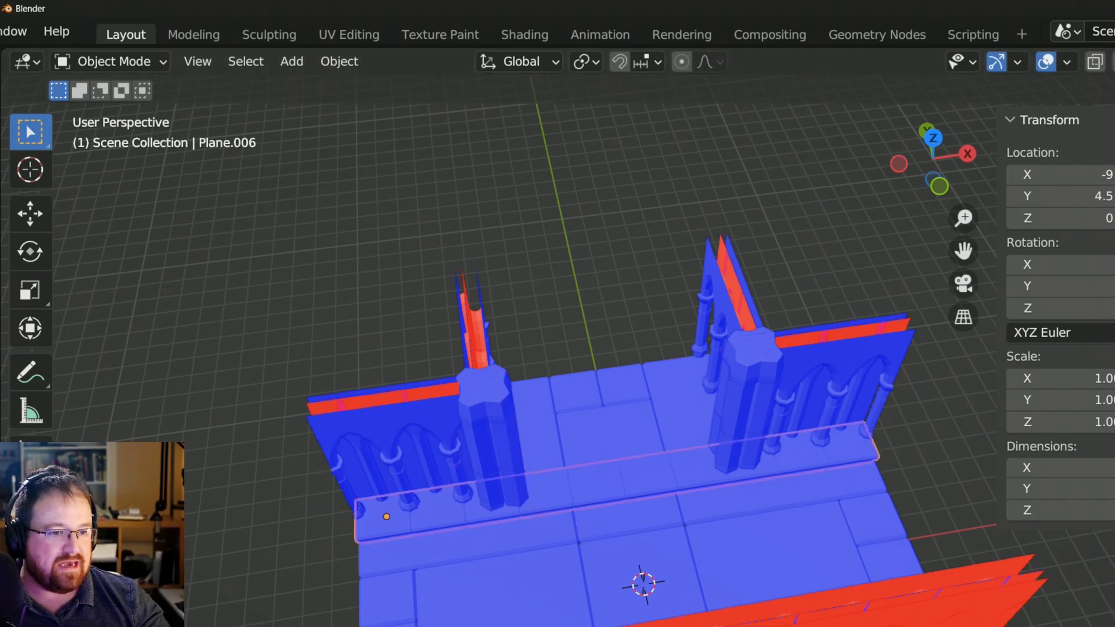
Undo the selection and edit-mode changes on the ledge strip, arched wall and floor tiles until no object is selected
{"action": "key", "text": "ctrl+z"}
{"action": "key", "text": "ctrl+z"}
{"action": "key", "text": "ctrl+z"}
{"action": "key", "text": "ctrl+z"}
{"action": "key", "text": "ctrl+z"}
{"action": "key", "text": "ctrl+z"}
{"action": "key", "text": "ctrl+z"}
{"action": "key", "text": "ctrl+z"}
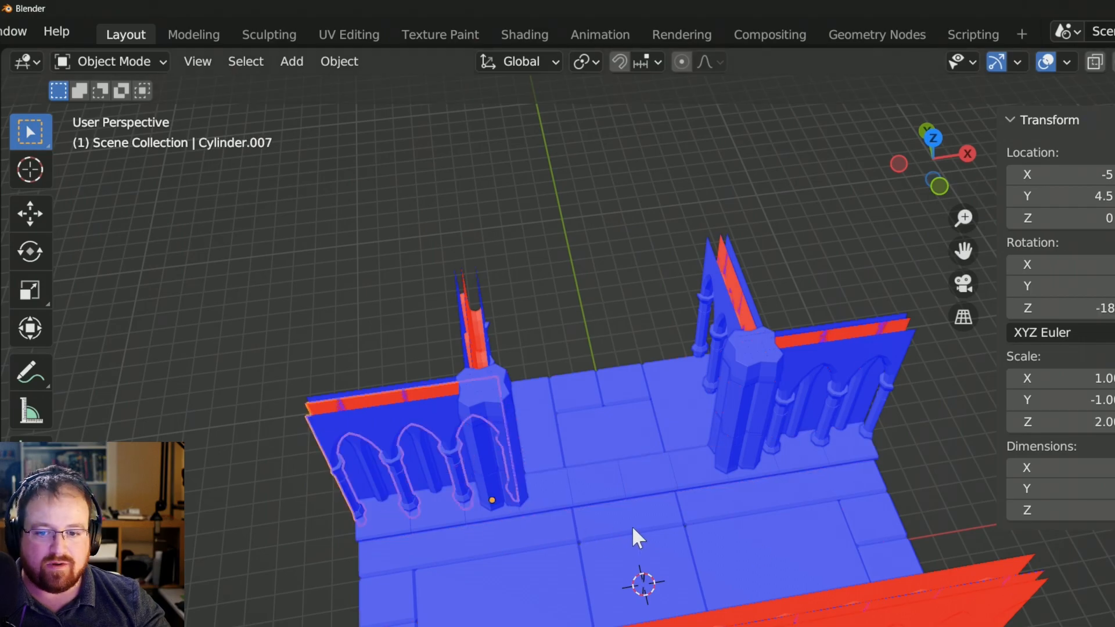
{"action": "key", "text": "ctrl+z"}
{"action": "key", "text": "ctrl+z"}
{"action": "key", "text": "ctrl+z"}
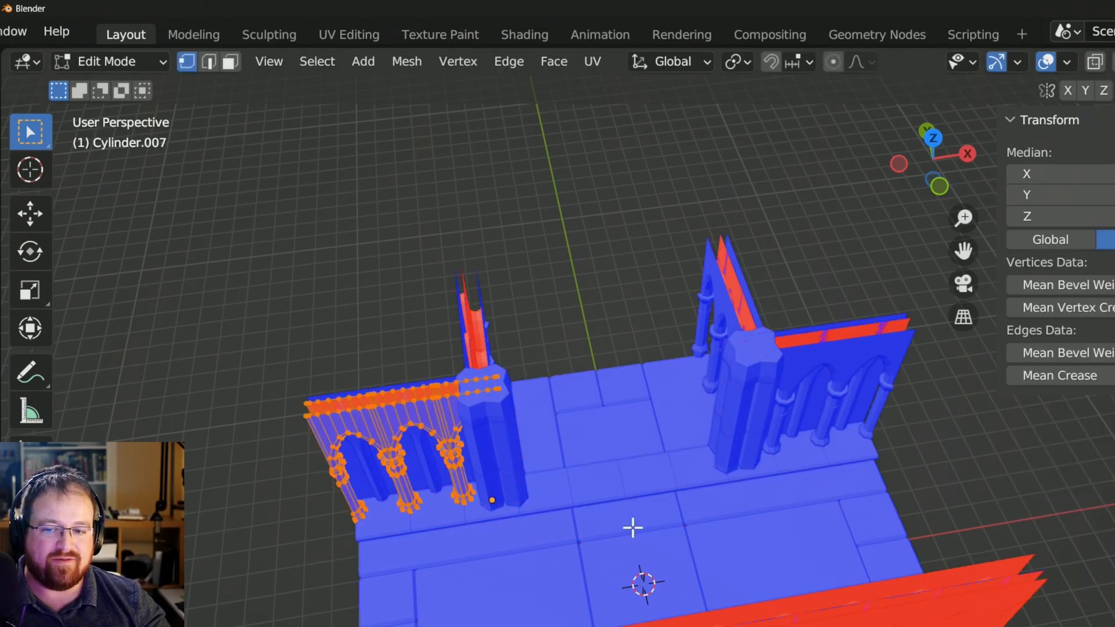
{"action": "key", "text": "ctrl+z"}
{"action": "key", "text": "ctrl+z"}
{"action": "key", "text": "ctrl+z"}
{"action": "key", "text": "ctrl+z"}
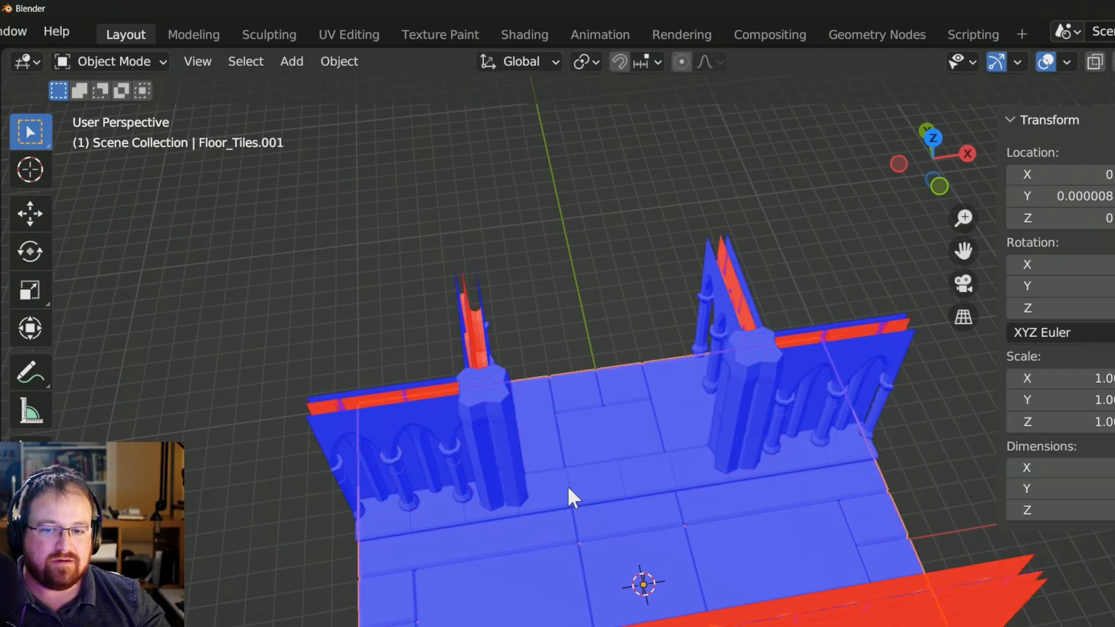
{"action": "key", "text": "ctrl+z"}
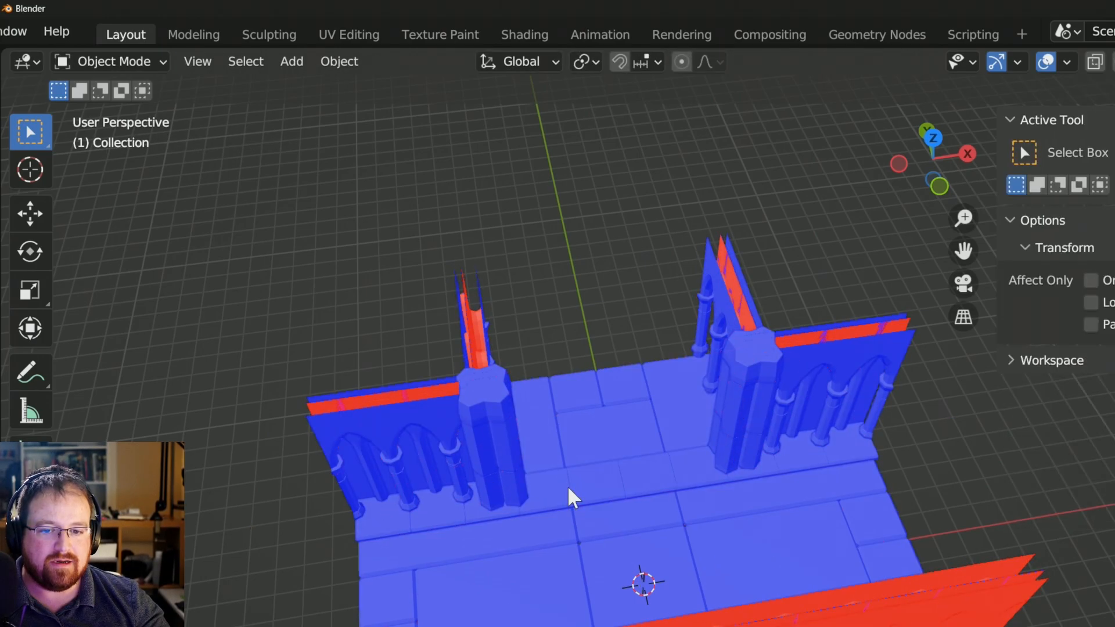
Add a Mirror modifier to the short ledge strip below the arched wall, using the floor as the mirror object
{"action": "left_click", "coordinate": [549, 507]}
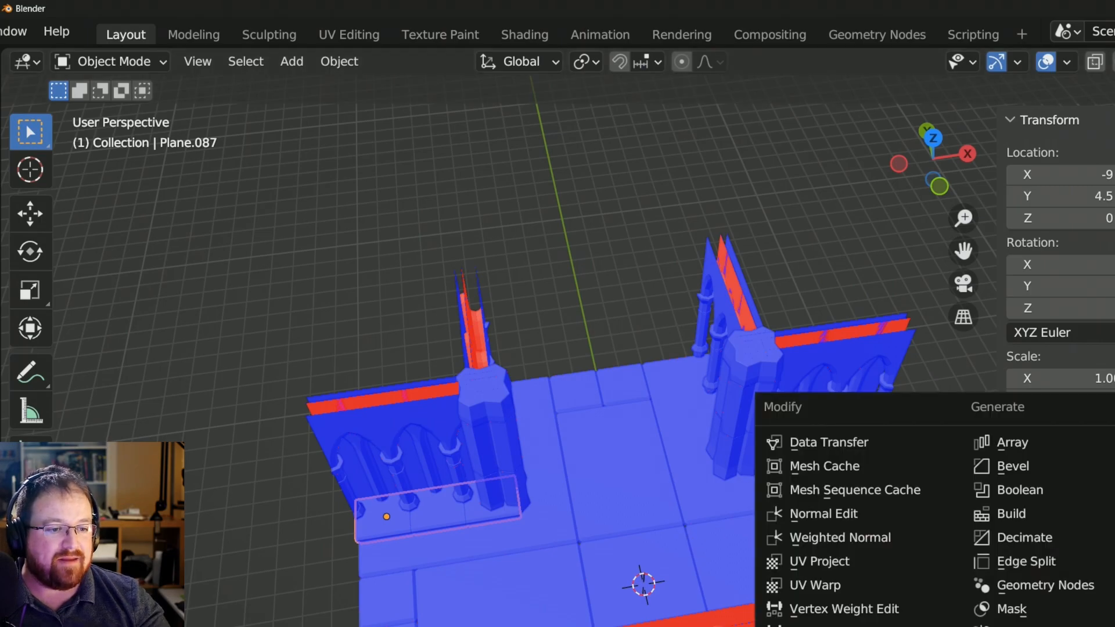
{"action": "left_click", "coordinate": [1013, 625]}
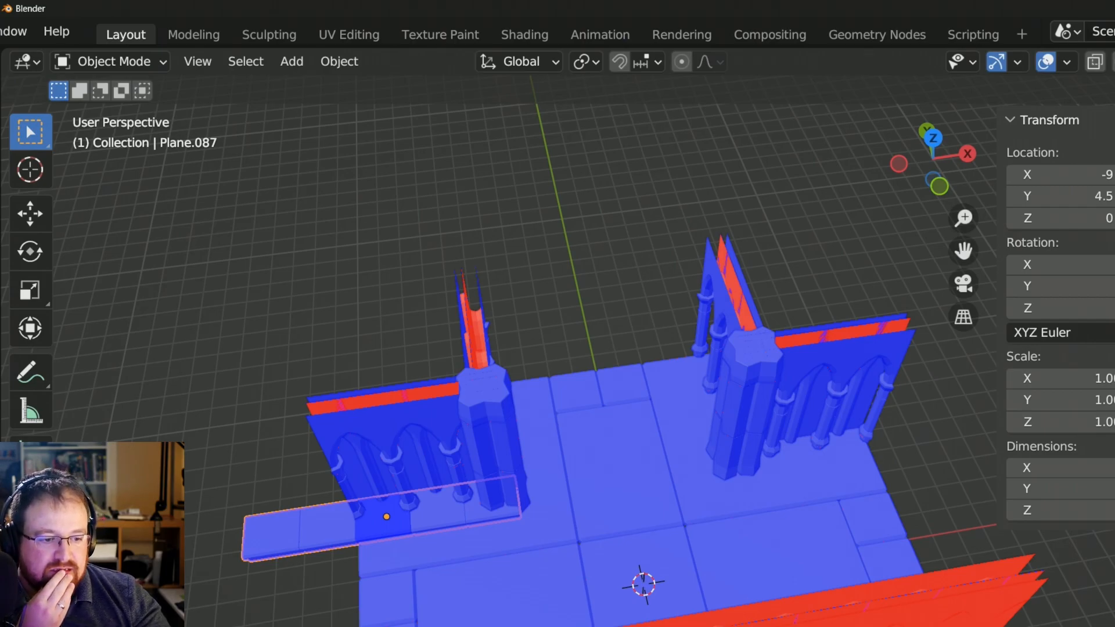
{"action": "left_click", "coordinate": [715, 566]}
Examine the mirrored ledge strip, its base mesh and how it meets the arched walls and corner pillars from several angles
{"action": "middle_click_drag", "start_coordinate": [914, 482], "coordinate": [696, 493]}
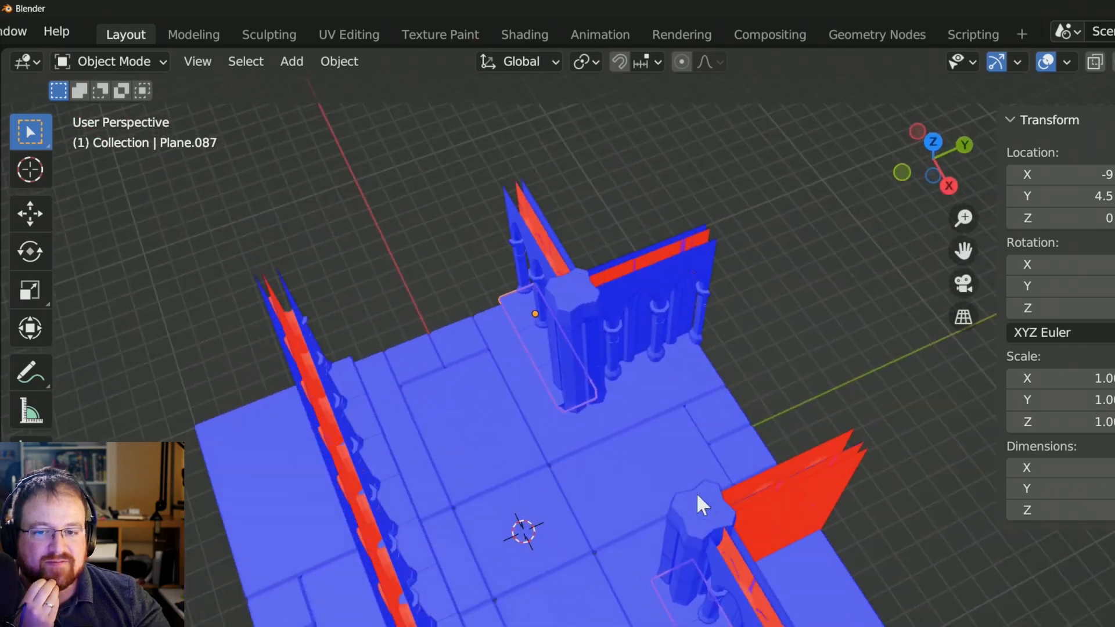
{"action": "key", "text": "Tab"}
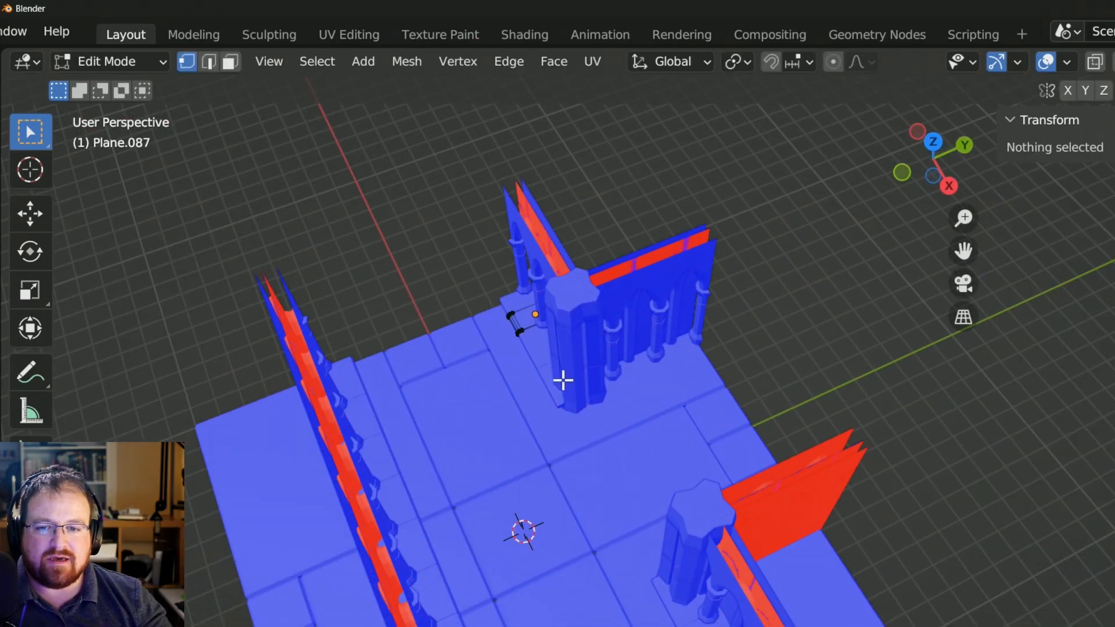
{"action": "key", "text": "a"}
{"action": "key", "text": "Tab"}
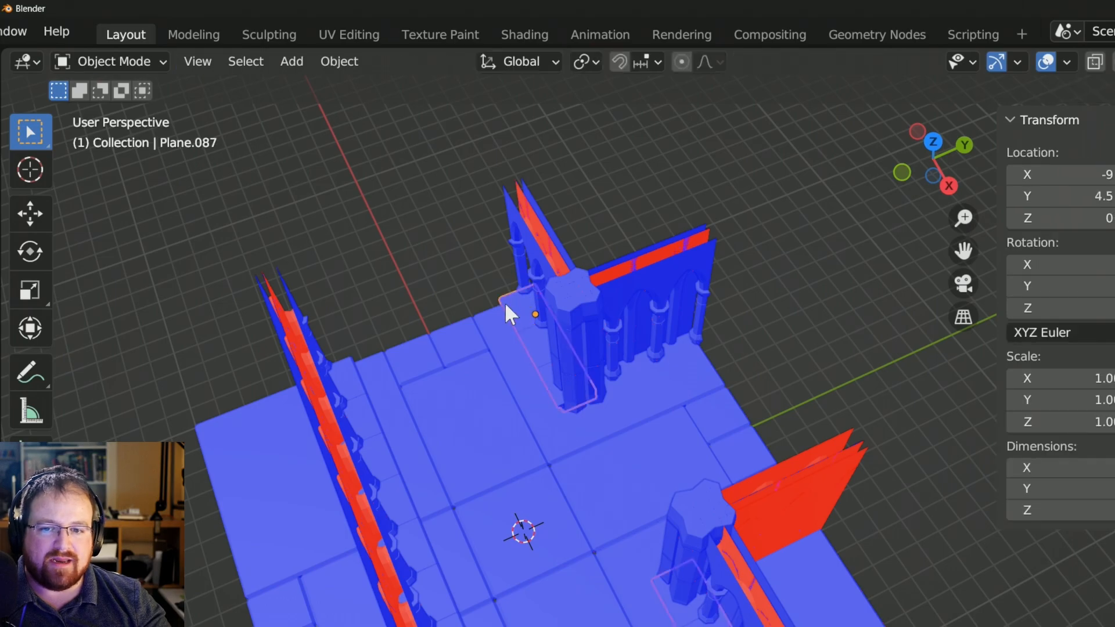
{"action": "middle_click_drag", "start_coordinate": [582, 463], "coordinate": [761, 487]}
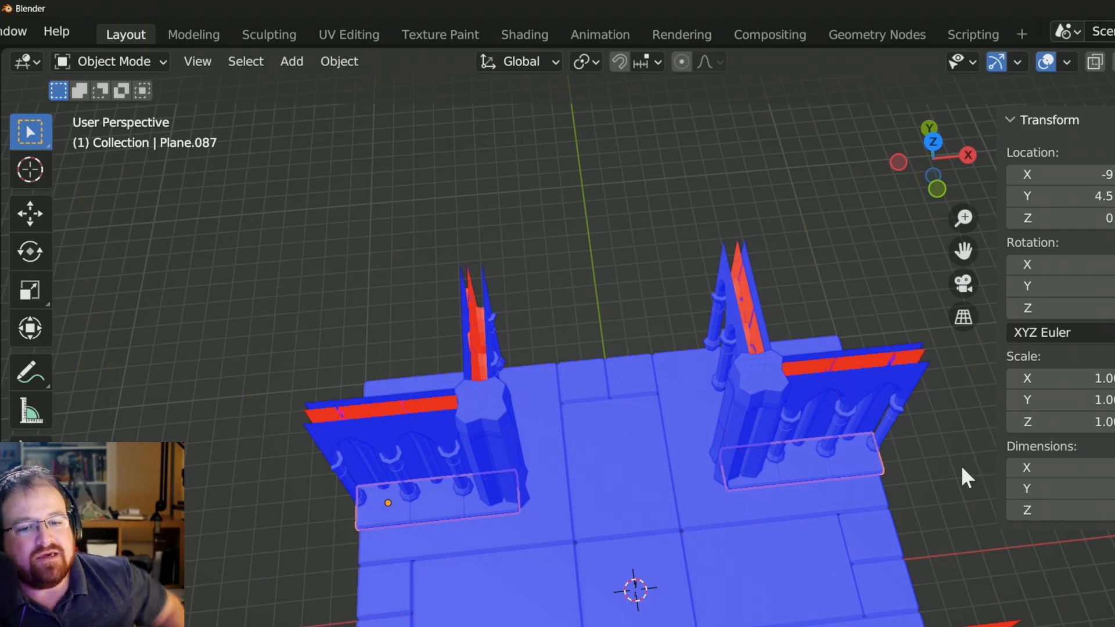
{"action": "middle_click_drag", "start_coordinate": [791, 528], "coordinate": [582, 396]}
{"action": "middle_click_drag", "start_coordinate": [579, 549], "coordinate": [366, 482]}
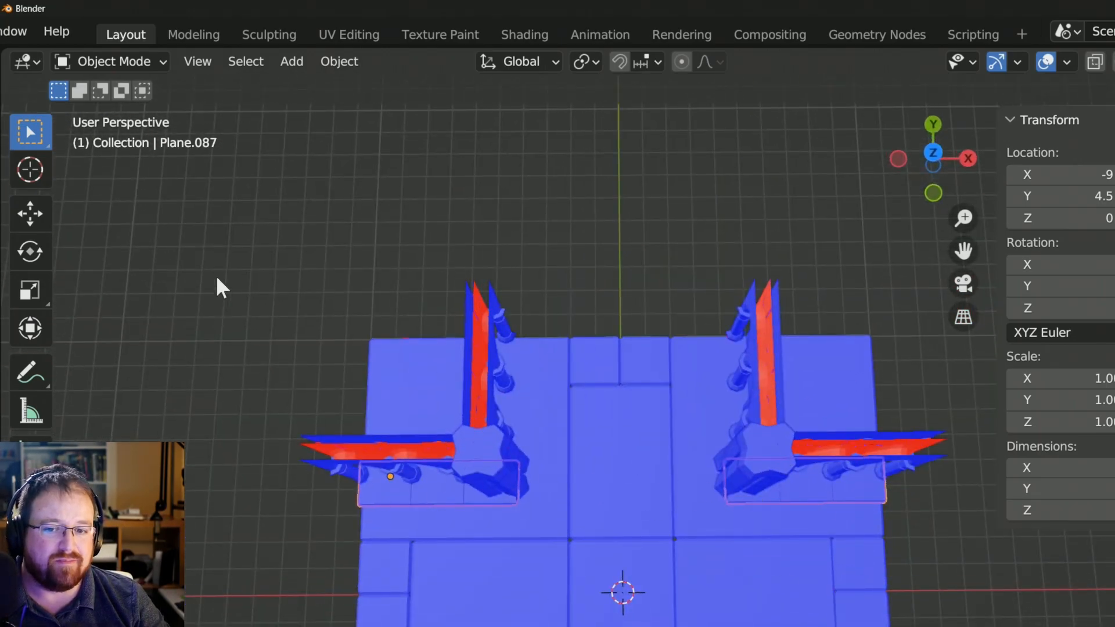
{"action": "scroll", "coordinate": [879, 546], "scroll_direction": "down", "scroll_amount": 8}
{"action": "scroll", "coordinate": [861, 540], "scroll_direction": "up", "scroll_amount": 10}
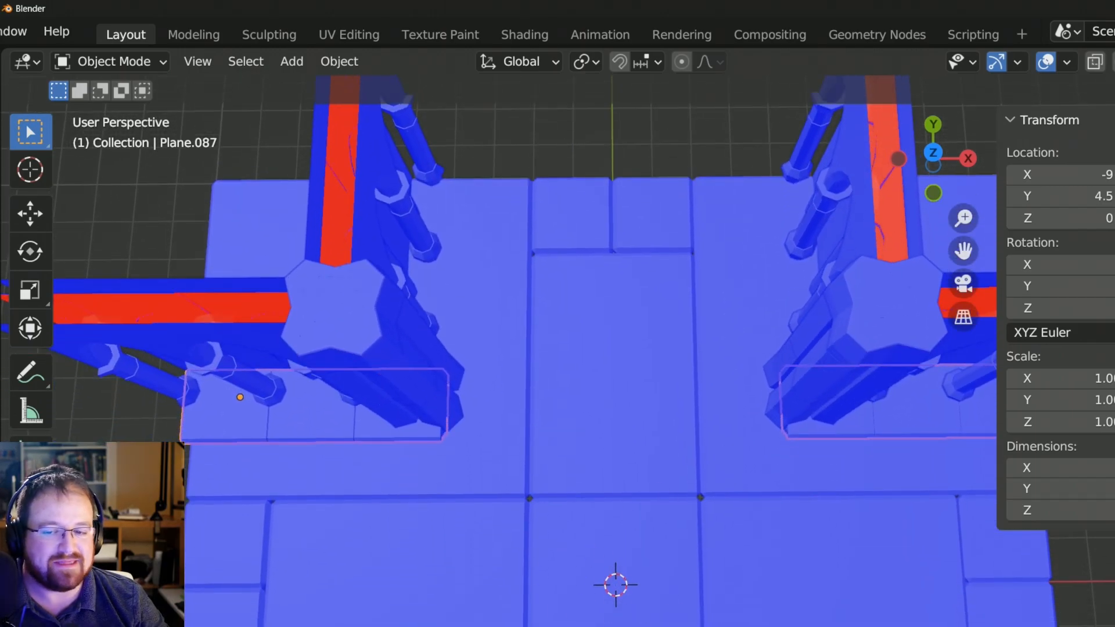
{"action": "middle_click_drag", "start_coordinate": [611, 594], "coordinate": [705, 474]}
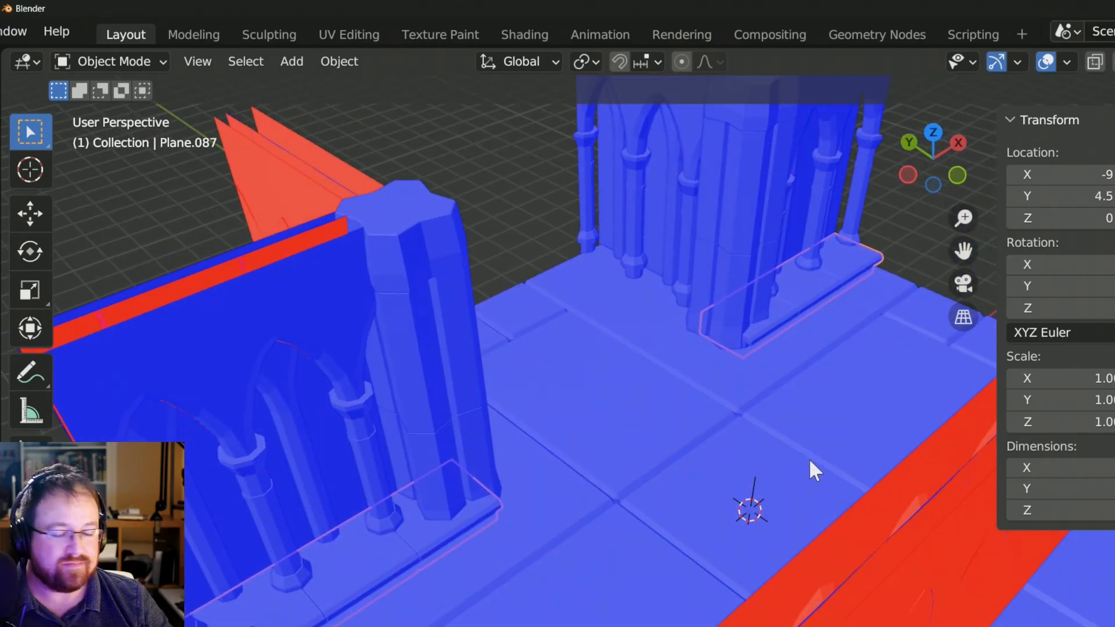
{"action": "left_click", "coordinate": [344, 321]}
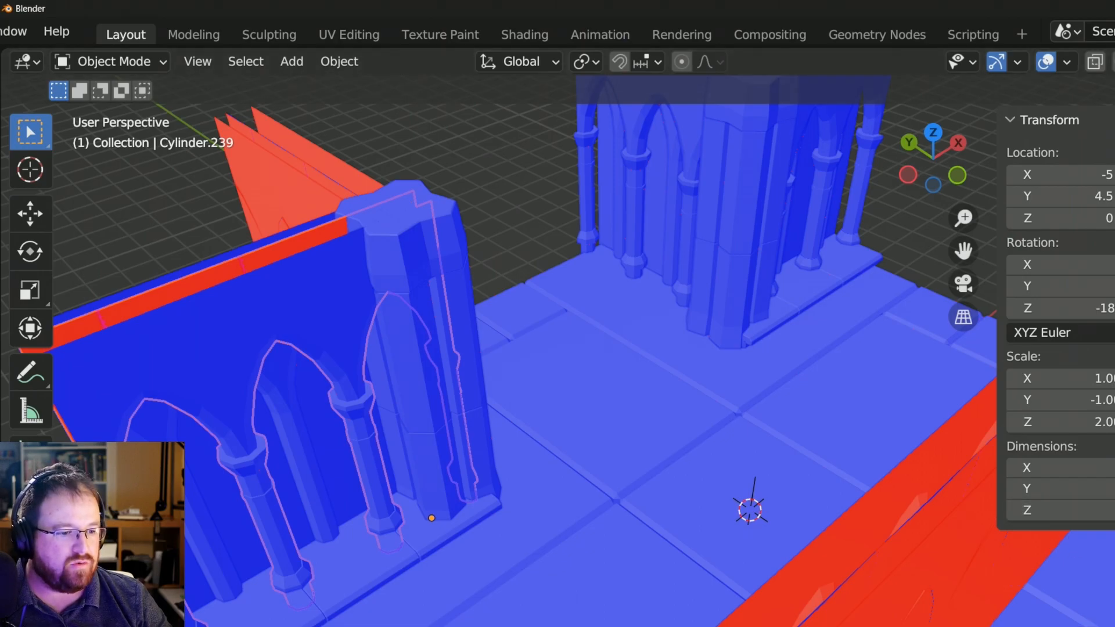
{"action": "left_click", "coordinate": [375, 560]}
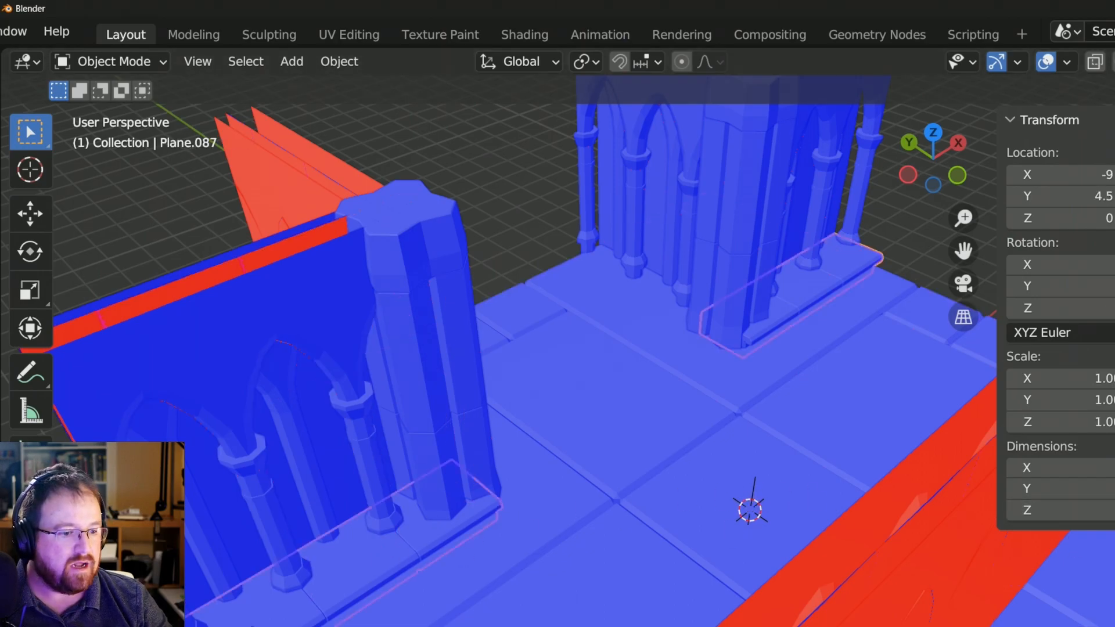
{"action": "middle_click_drag", "start_coordinate": [871, 540], "coordinate": [858, 429]}
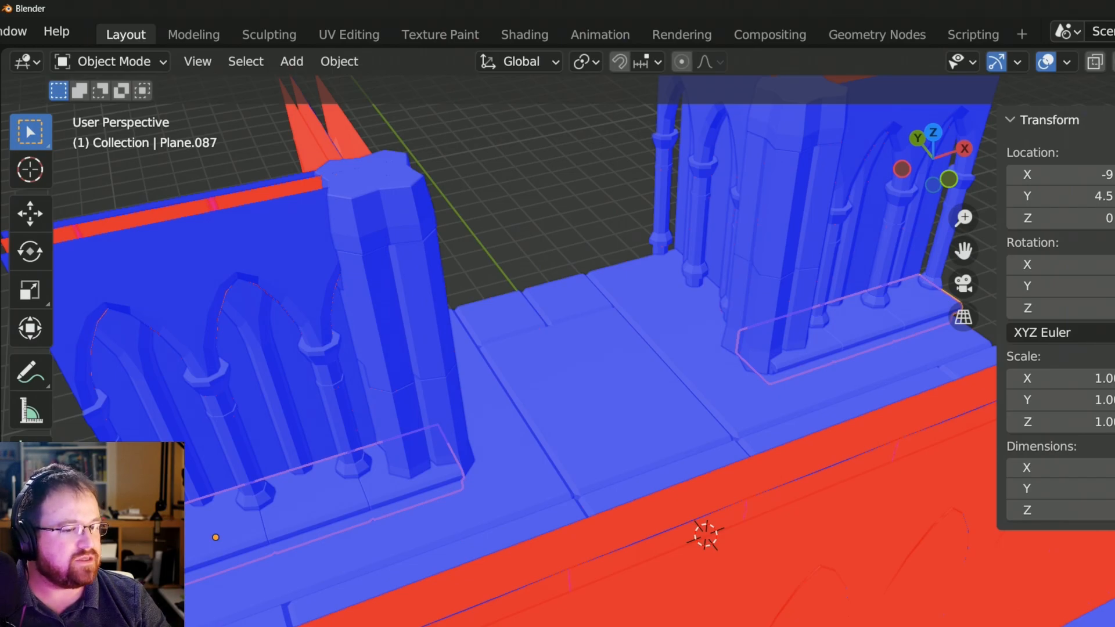
Undo the last change to the mirrored ledge strip and delete the separate ledge strip along the opposite long wall
{"action": "key", "text": "ctrl+z"}
{"action": "middle_click_drag", "start_coordinate": [833, 429], "coordinate": [898, 481]}
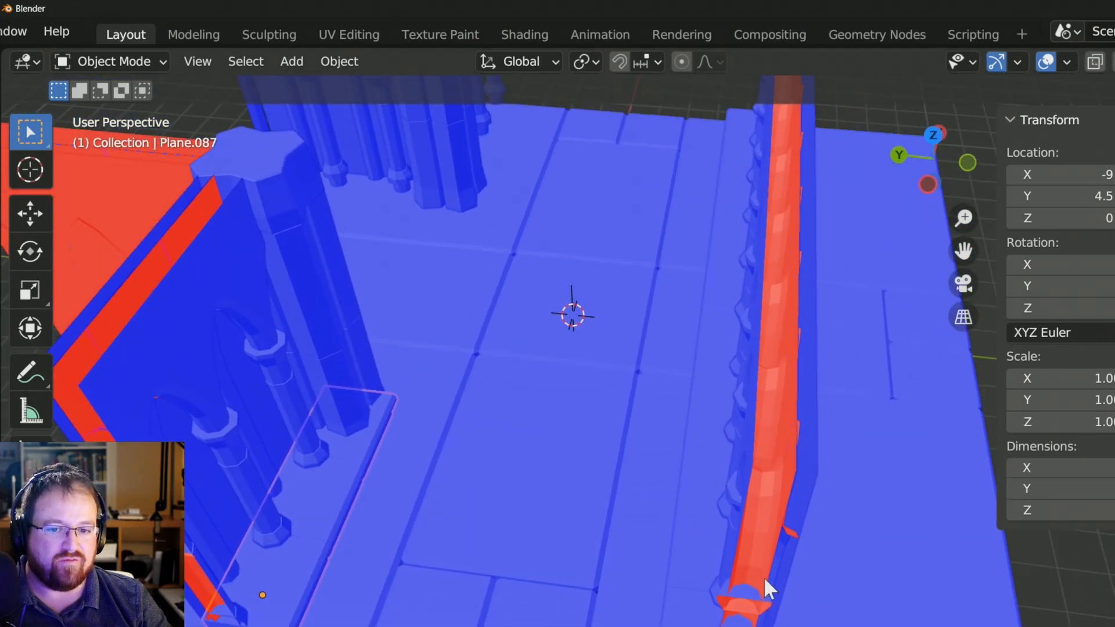
{"action": "left_click", "coordinate": [757, 556]}
{"action": "key", "text": "x"}
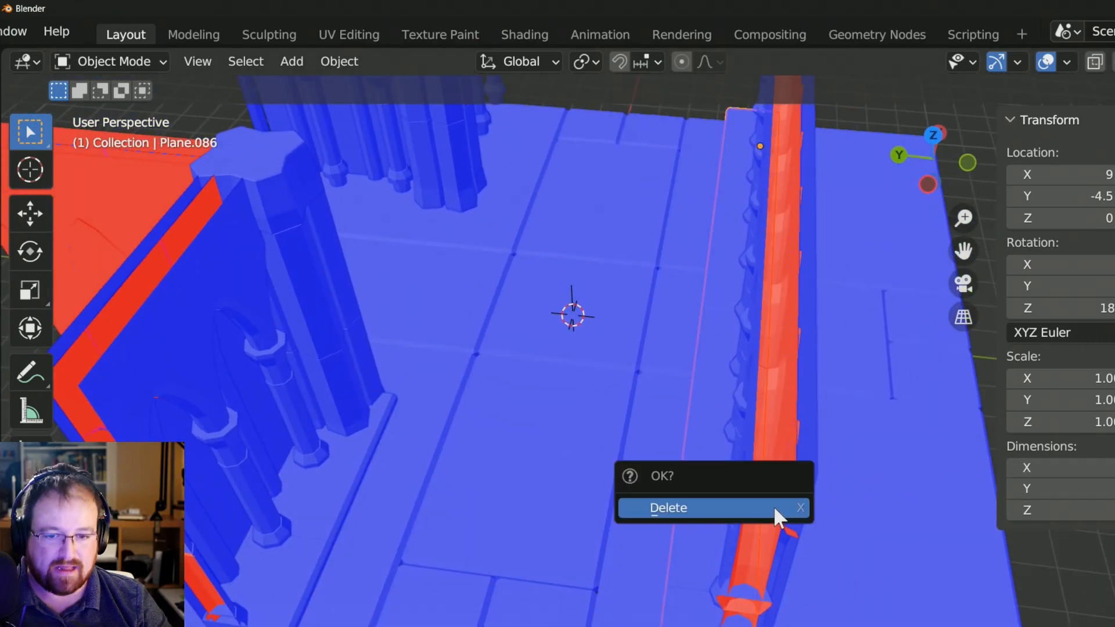
{"action": "left_click", "coordinate": [775, 508]}
Mirror the remaining ledge strip across both X and Y to cover the opposite pillar and the long wall
{"action": "left_click", "coordinate": [307, 499]}
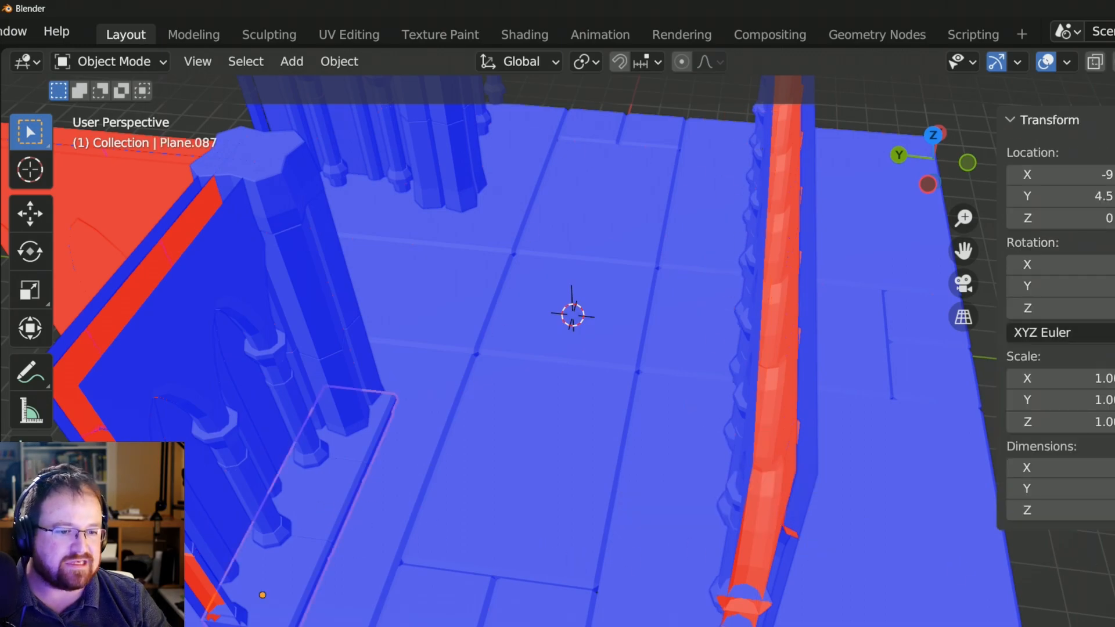
{"action": "middle_click_drag", "start_coordinate": [810, 581], "coordinate": [180, 609]}
{"action": "middle_click_drag", "start_coordinate": [778, 624], "coordinate": [494, 626]}
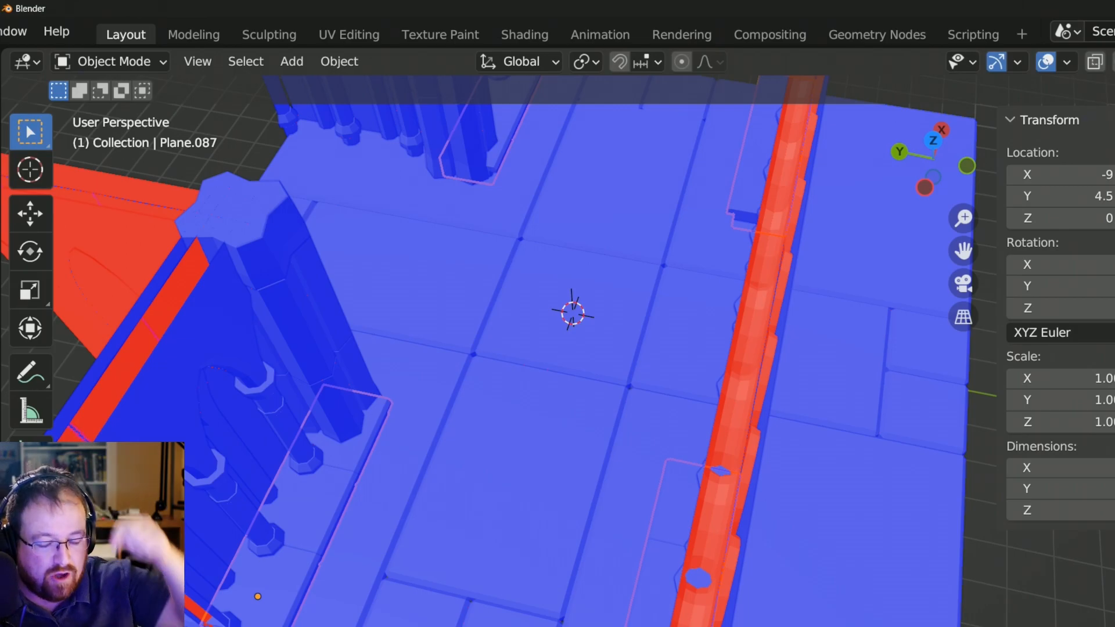
Inspect the ledge strip's base mesh in Edit Mode and check its mirrored copies around the room
{"action": "middle_click_drag", "start_coordinate": [470, 406], "coordinate": [592, 438]}
{"action": "key", "text": "Tab"}
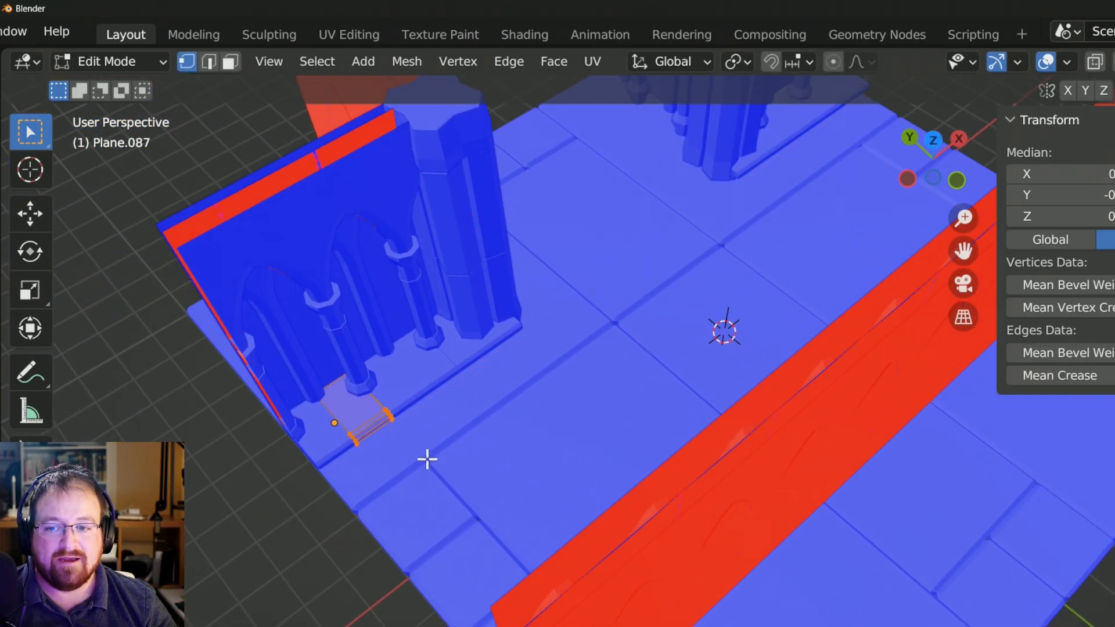
{"action": "scroll", "coordinate": [426, 458], "scroll_direction": "up", "scroll_amount": 5}
{"action": "middle_click_drag", "start_coordinate": [308, 485], "coordinate": [889, 338], "text": "shift"}
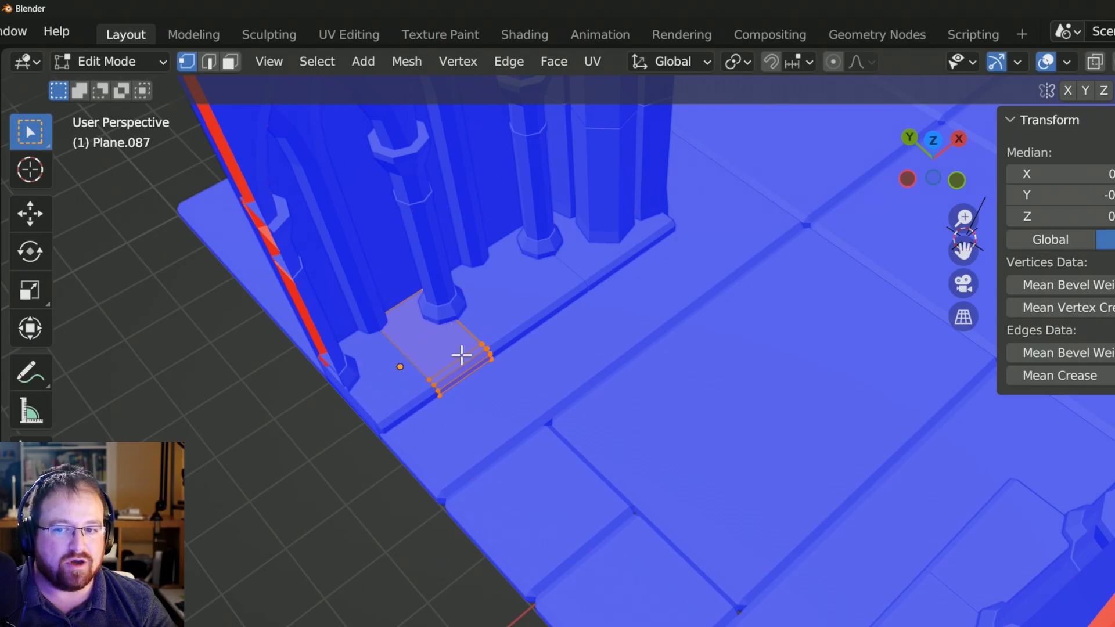
{"action": "scroll", "coordinate": [519, 393], "scroll_direction": "down", "scroll_amount": 5}
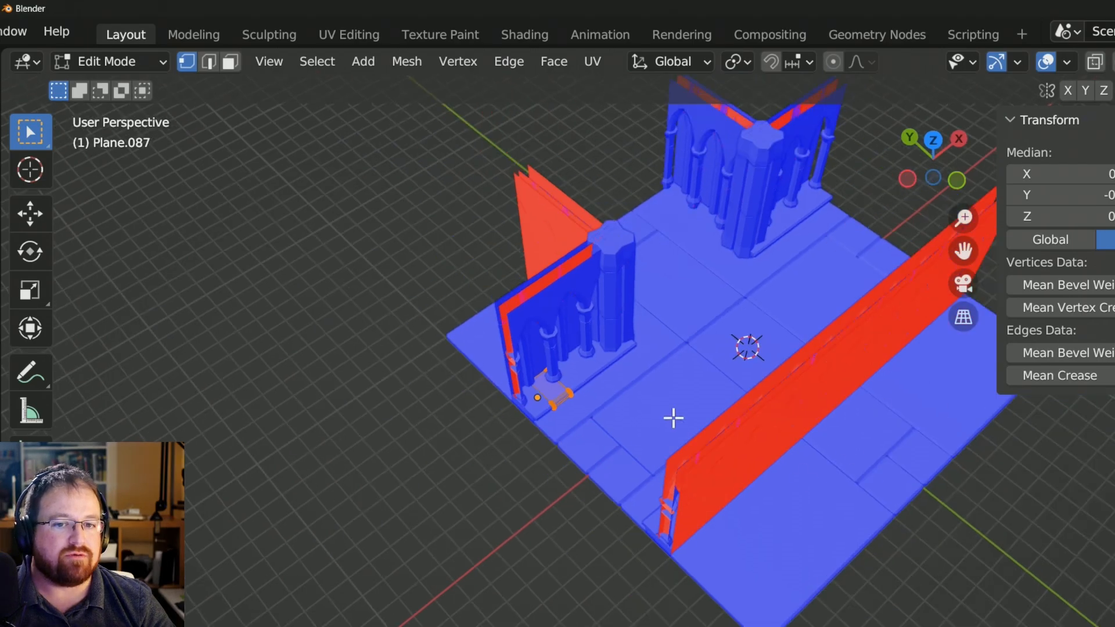
{"action": "key", "text": "Tab"}
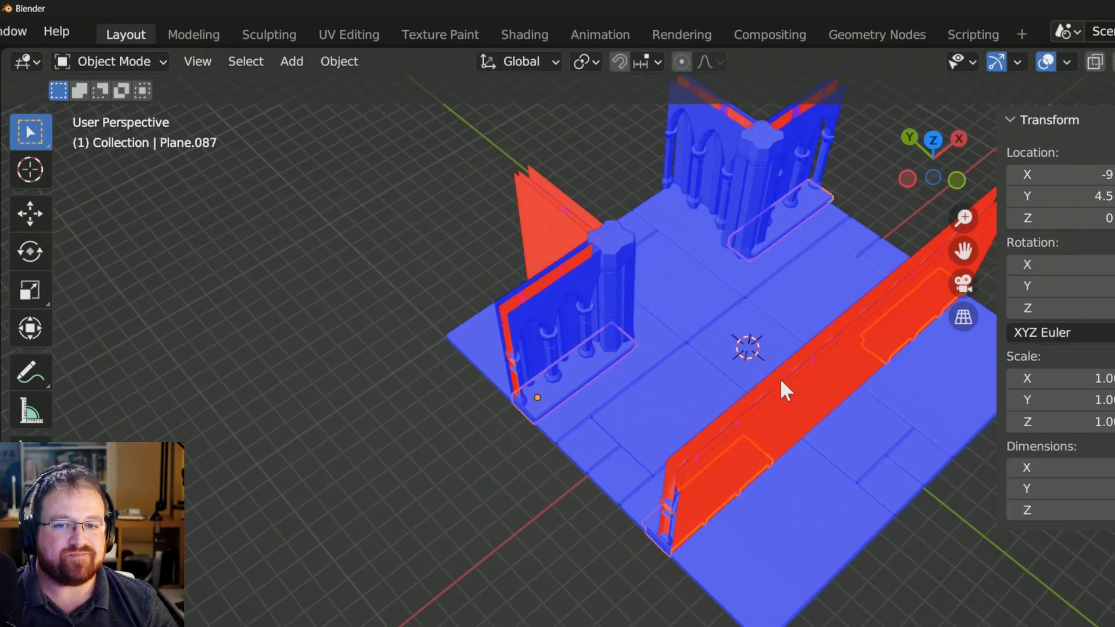
{"action": "scroll", "coordinate": [756, 429], "scroll_direction": "up", "scroll_amount": 3}
{"action": "middle_click_drag", "start_coordinate": [782, 542], "coordinate": [552, 590]}
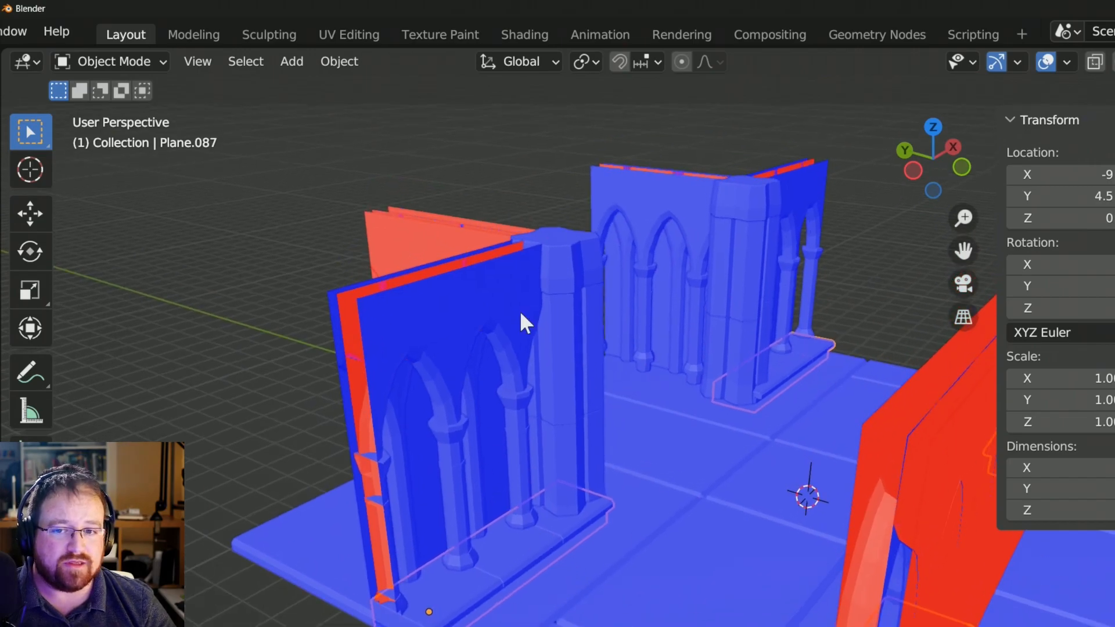
Set the Y scale of the front row of arches and columns on the corner wall to 1
{"action": "left_click", "coordinate": [534, 409]}
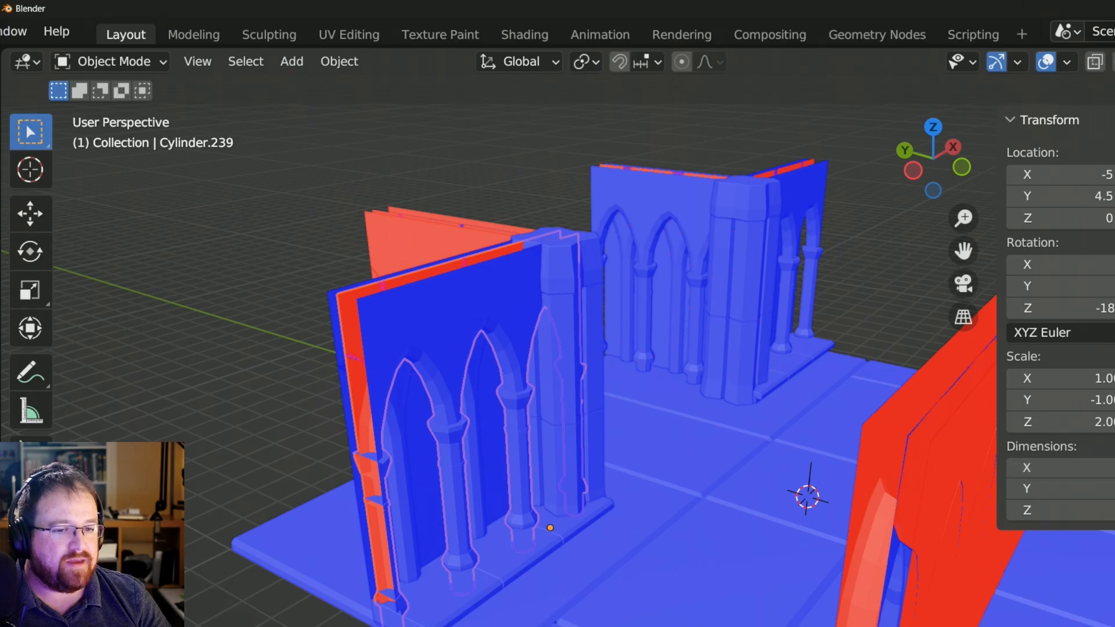
{"action": "left_click_drag", "start_coordinate": [1082, 408], "coordinate": [1111, 408]}
{"action": "left_click", "coordinate": [1073, 407]}
{"action": "type", "text": "1"}
{"action": "key", "text": "Return"}
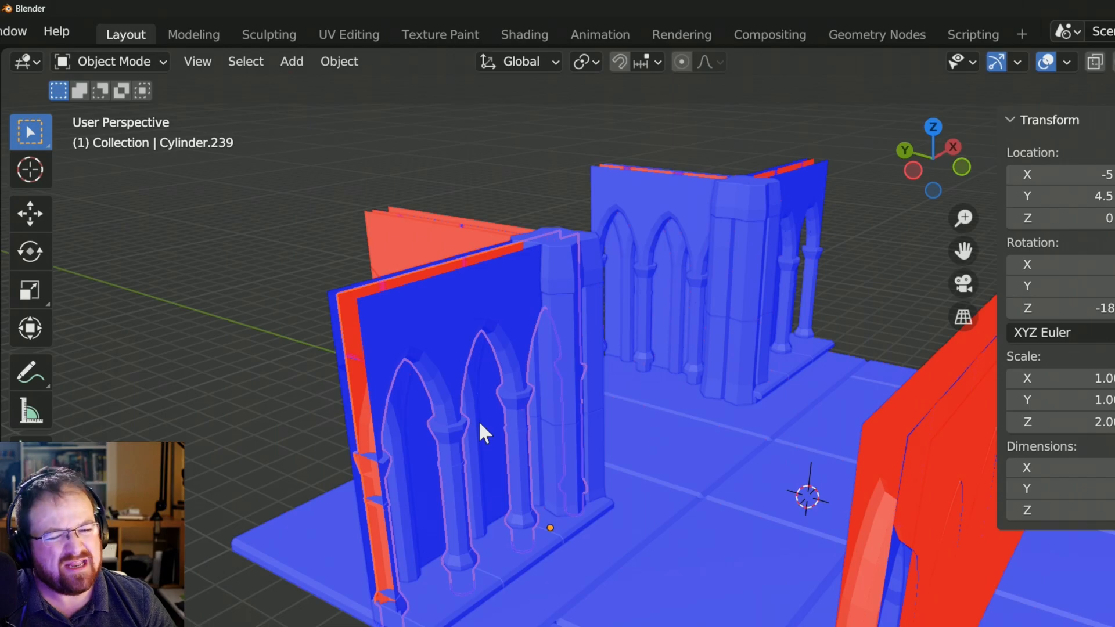
Try setting the Y scale of the recessed arches behind the columns to 1
{"action": "left_click", "coordinate": [478, 421]}
{"action": "left_click", "coordinate": [1086, 401]}
{"action": "type", "text": "1"}
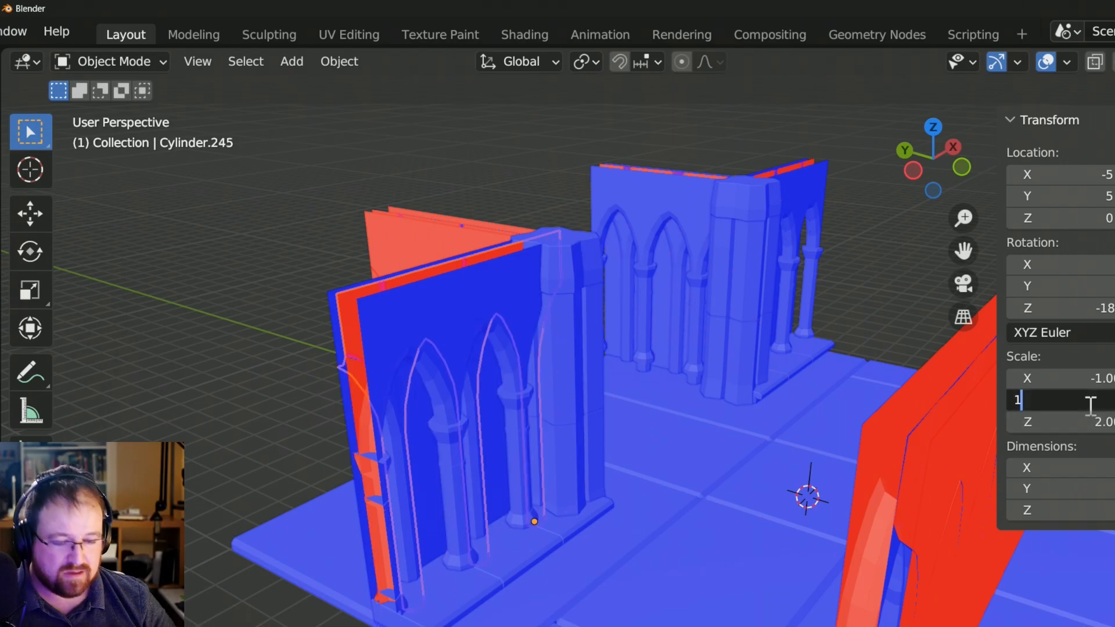
{"action": "key", "text": "Return"}
{"action": "middle_click_drag", "start_coordinate": [594, 465], "coordinate": [554, 458]}
{"action": "key", "text": "ctrl+z"}
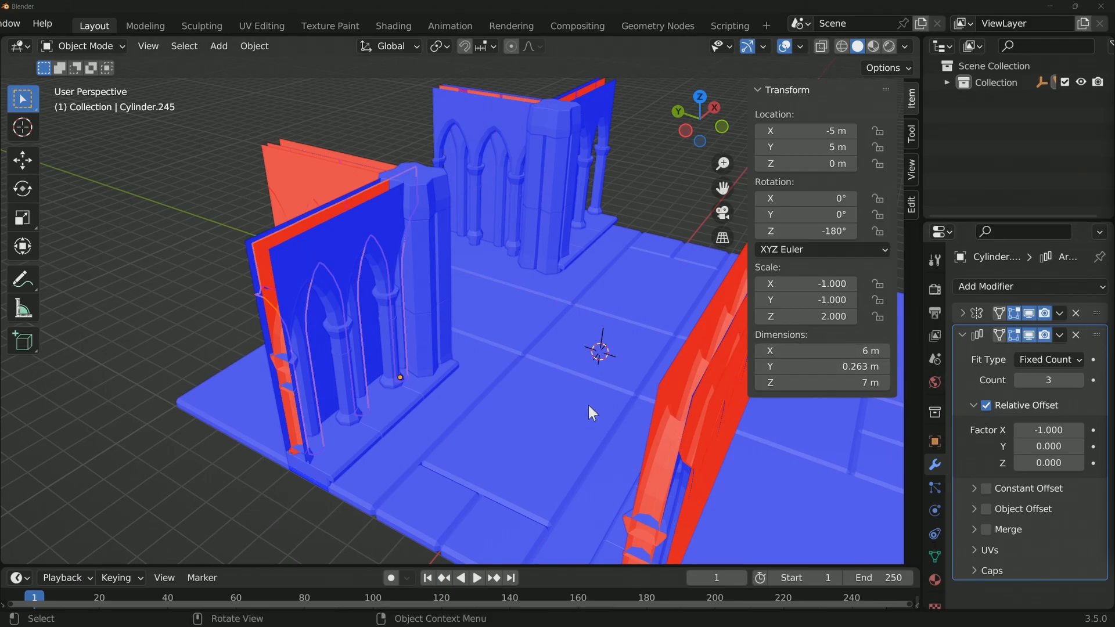
Try applying the scale of the recessed arches behind the columns on the corner wall
{"action": "middle_click_drag", "start_coordinate": [661, 410], "coordinate": [592, 385]}
{"action": "left_click", "coordinate": [333, 231]}
{"action": "middle_click_drag", "start_coordinate": [402, 320], "coordinate": [526, 305], "text": "shift"}
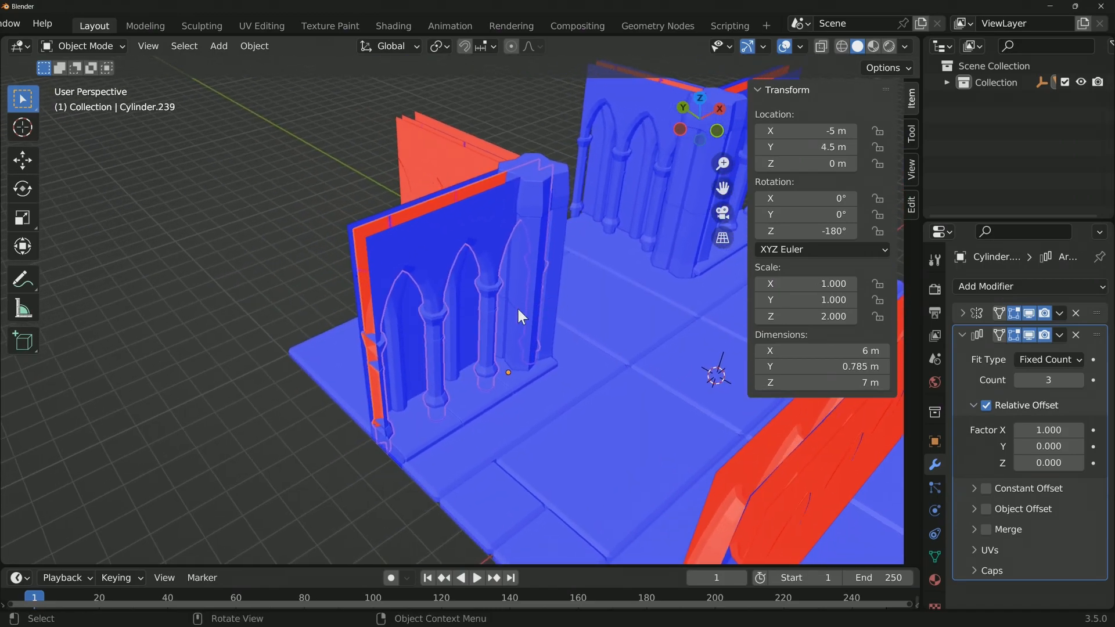
{"action": "scroll", "coordinate": [505, 336], "scroll_direction": "down", "scroll_amount": 2}
{"action": "scroll", "coordinate": [505, 336], "scroll_direction": "up", "scroll_amount": 6}
{"action": "left_click", "coordinate": [445, 346]}
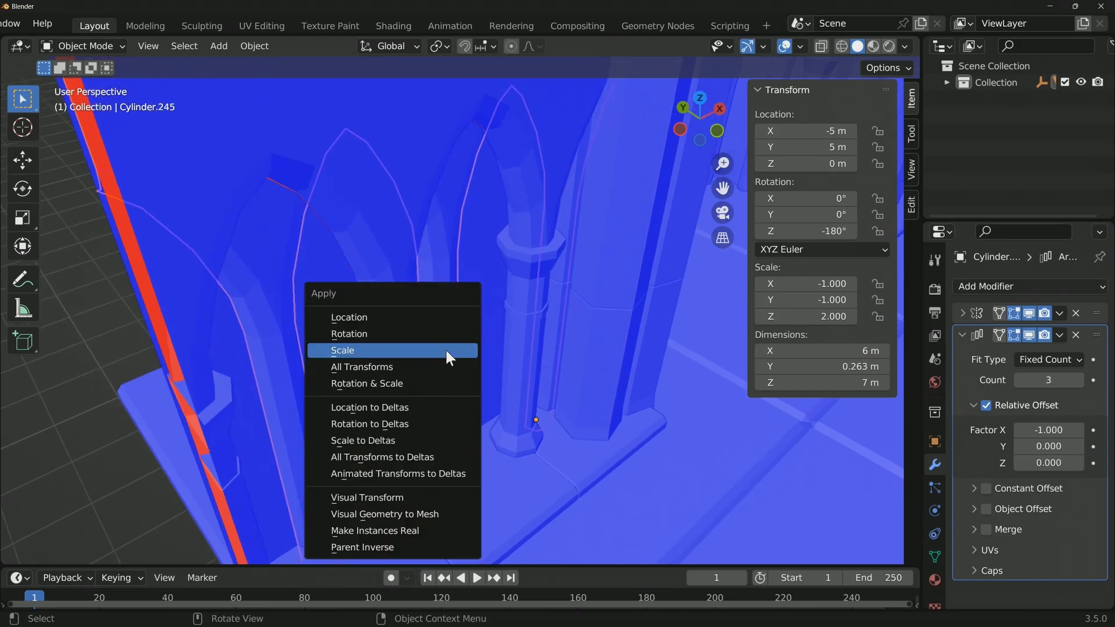
{"action": "left_click", "coordinate": [447, 352]}
{"action": "left_click", "coordinate": [447, 351]}
{"action": "scroll", "coordinate": [458, 372], "scroll_direction": "down", "scroll_amount": 10}
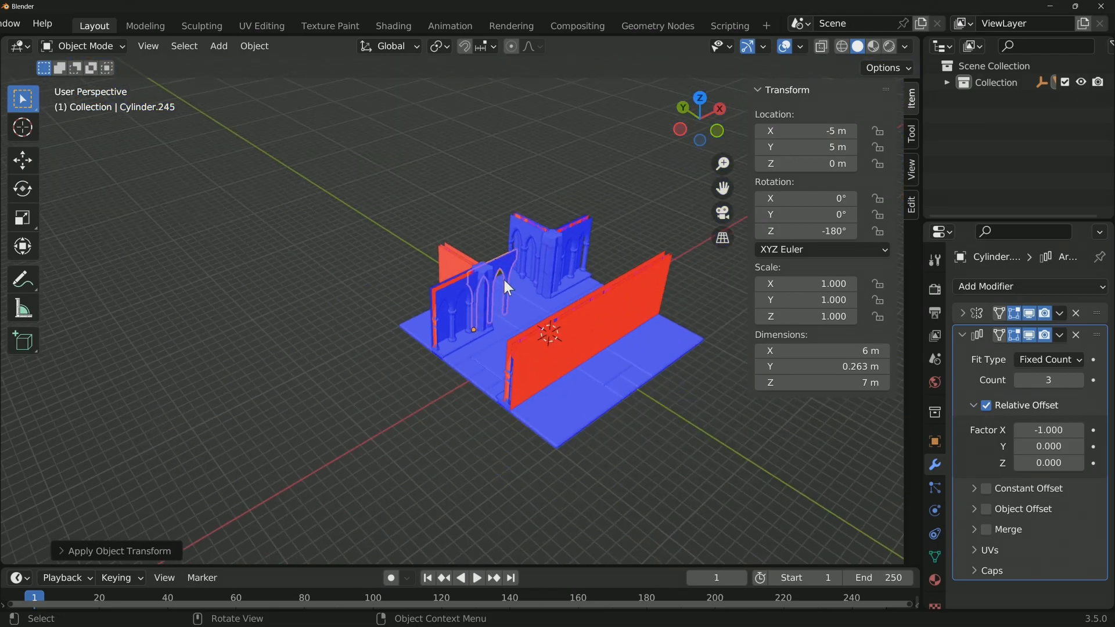
{"action": "key", "text": "ctrl+z"}
Convert all the room's objects, including the floor tiles, to meshes
{"action": "scroll", "coordinate": [569, 419], "scroll_direction": "up", "scroll_amount": 2}
{"action": "scroll", "coordinate": [572, 414], "scroll_direction": "down", "scroll_amount": 3}
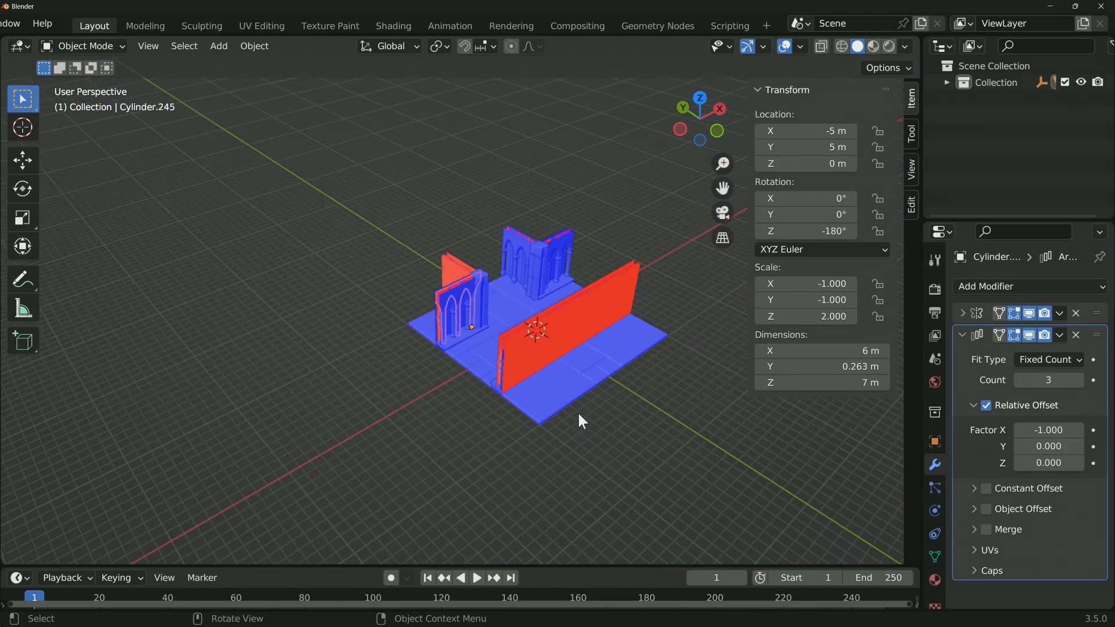
{"action": "left_click_drag", "start_coordinate": [314, 192], "coordinate": [639, 482]}
{"action": "left_click", "coordinate": [421, 382]}
{"action": "key", "text": "F3"}
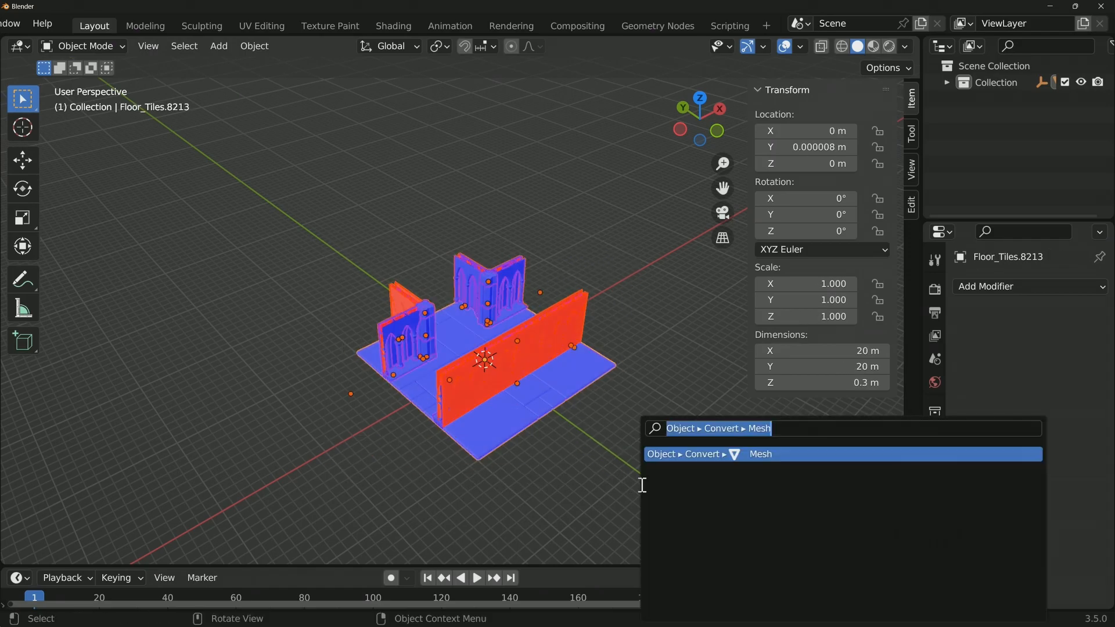
{"action": "key", "text": "Return"}
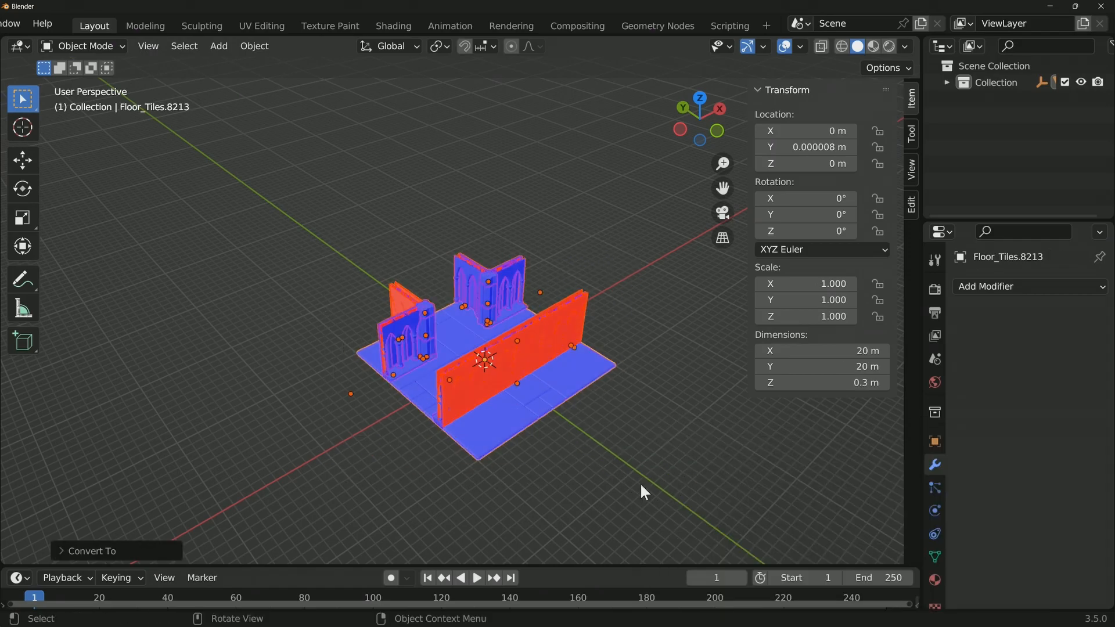
Make all the selected room pieces single-user for Object & Data
{"action": "scroll", "coordinate": [438, 322], "scroll_direction": "up", "scroll_amount": 8}
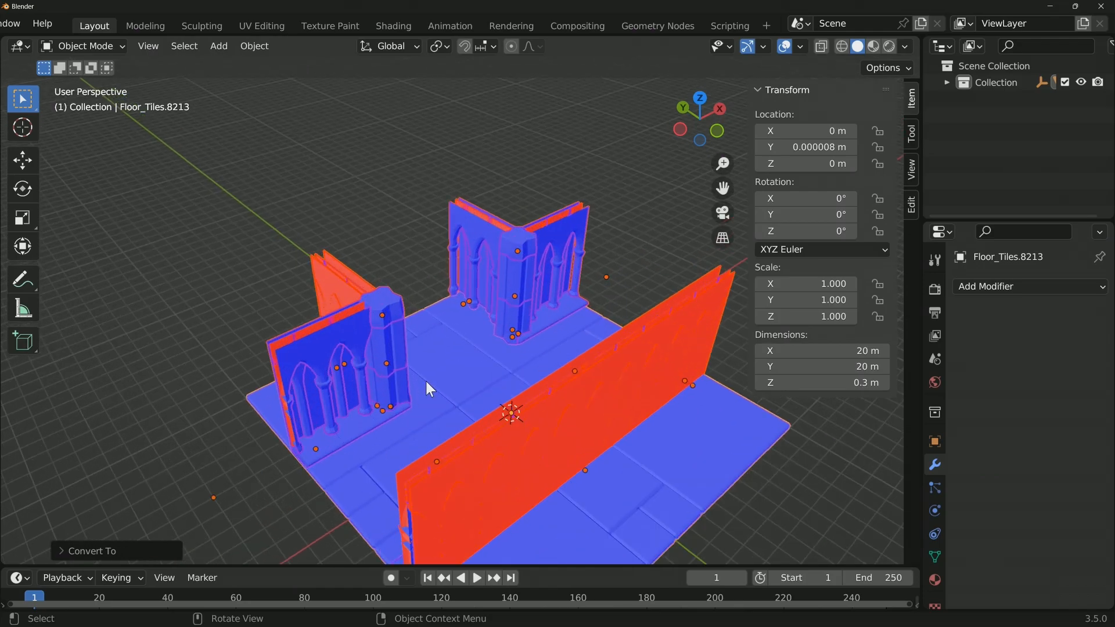
{"action": "scroll", "coordinate": [537, 168], "scroll_direction": "down", "scroll_amount": 5}
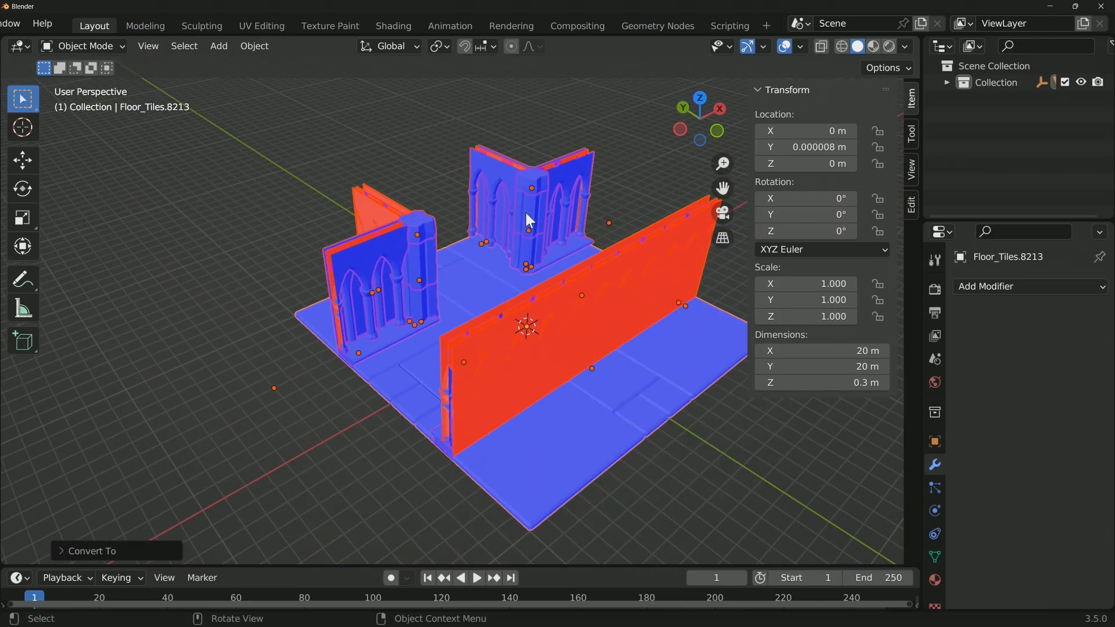
{"action": "left_click", "coordinate": [256, 47]}
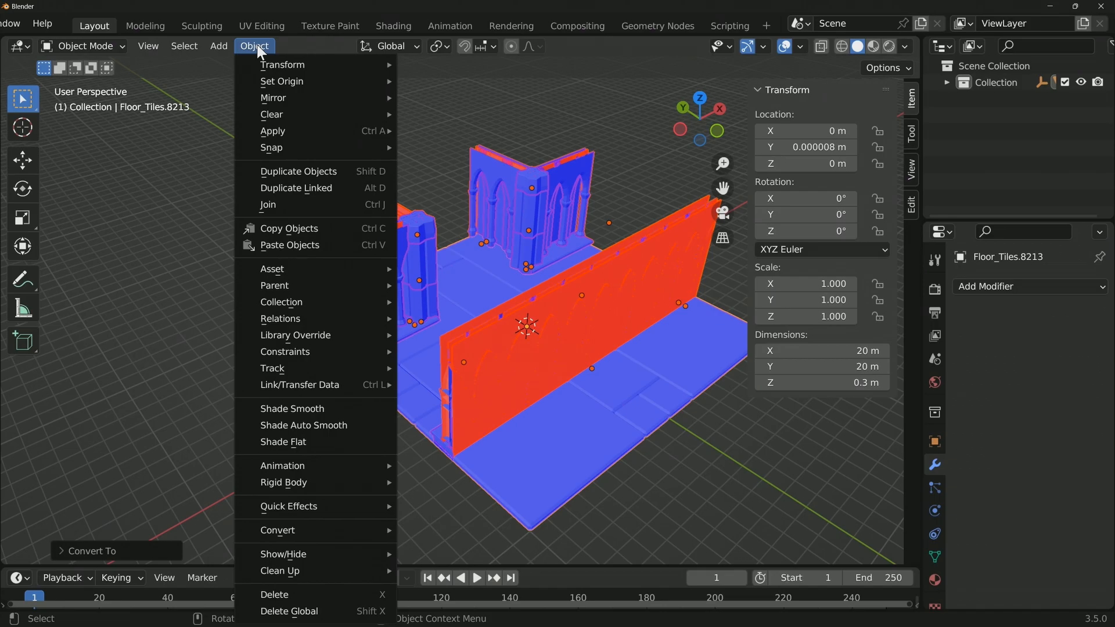
{"action": "mouse_move", "coordinate": [335, 320]}
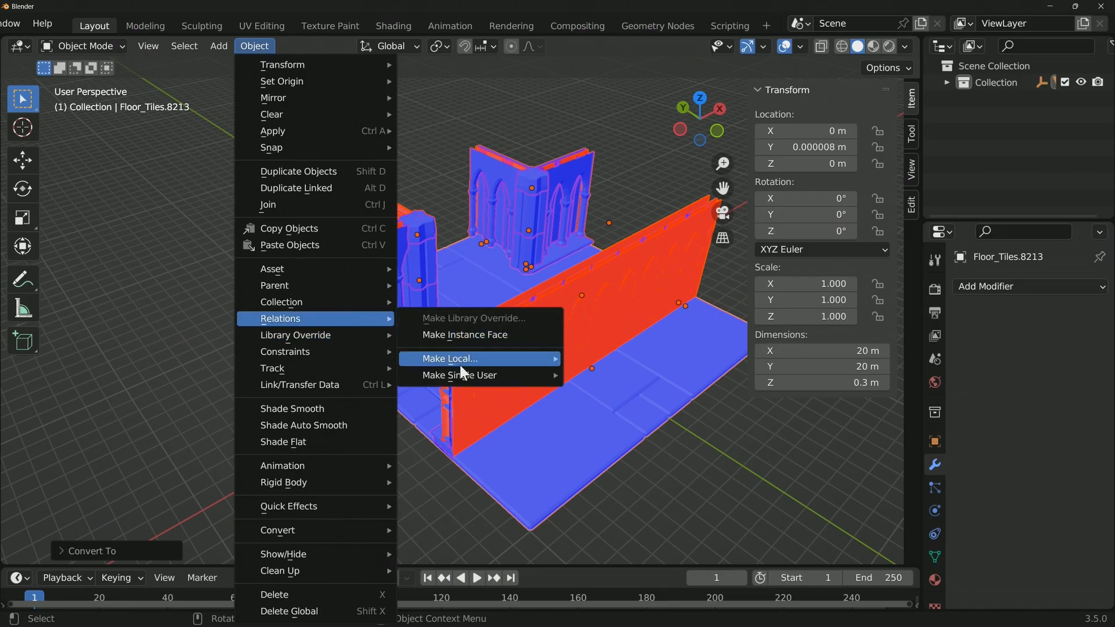
{"action": "mouse_move", "coordinate": [469, 376]}
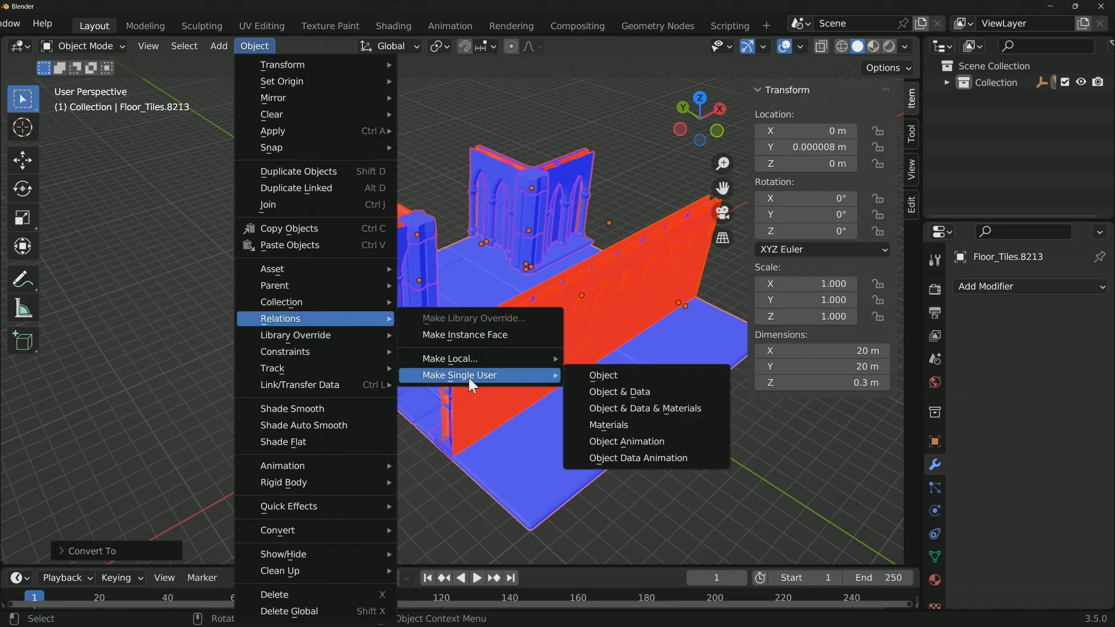
{"action": "left_click", "coordinate": [670, 395]}
Check the scale values of the arch and column rows on the two corner wall sections
{"action": "left_click", "coordinate": [397, 237]}
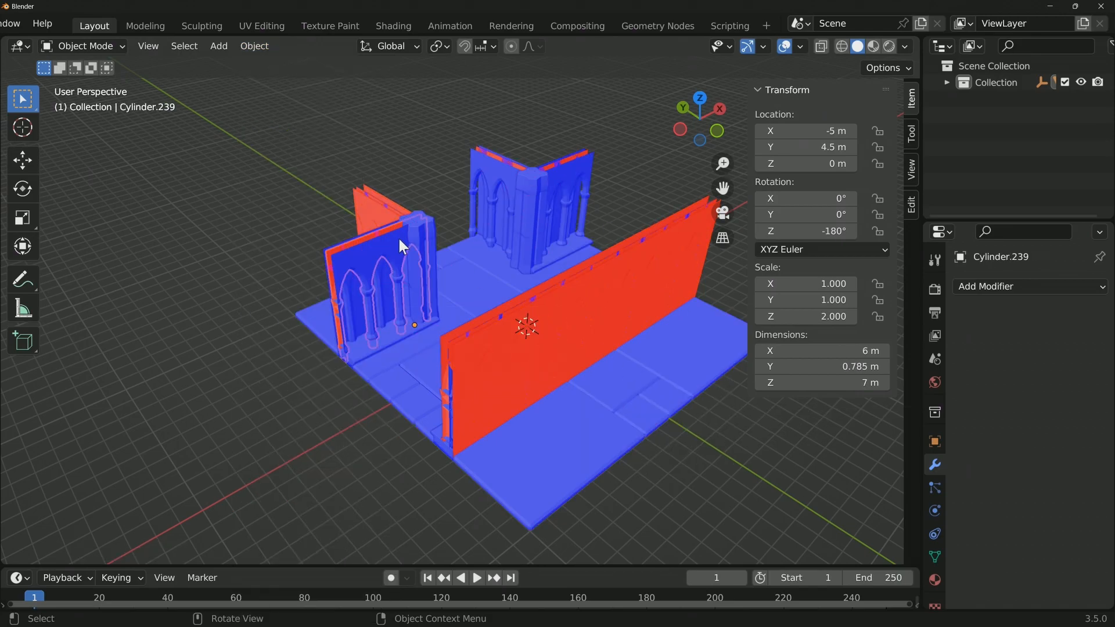
{"action": "left_click", "coordinate": [542, 195]}
{"action": "left_click", "coordinate": [574, 179]}
{"action": "left_click", "coordinate": [479, 179]}
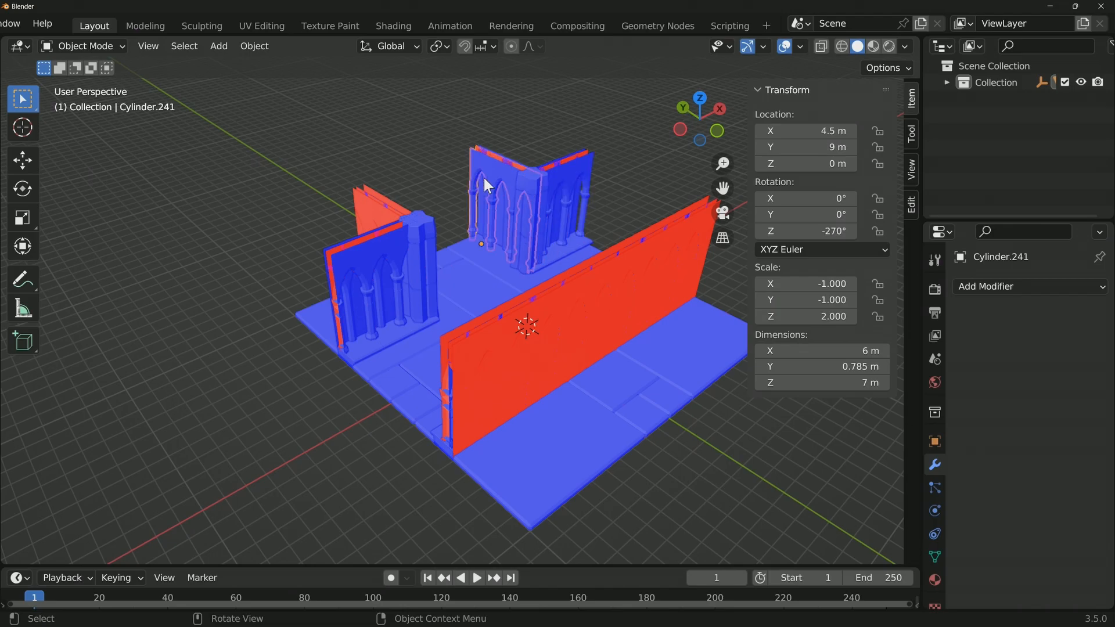
{"action": "left_click", "coordinate": [572, 175]}
{"action": "left_click", "coordinate": [378, 274]}
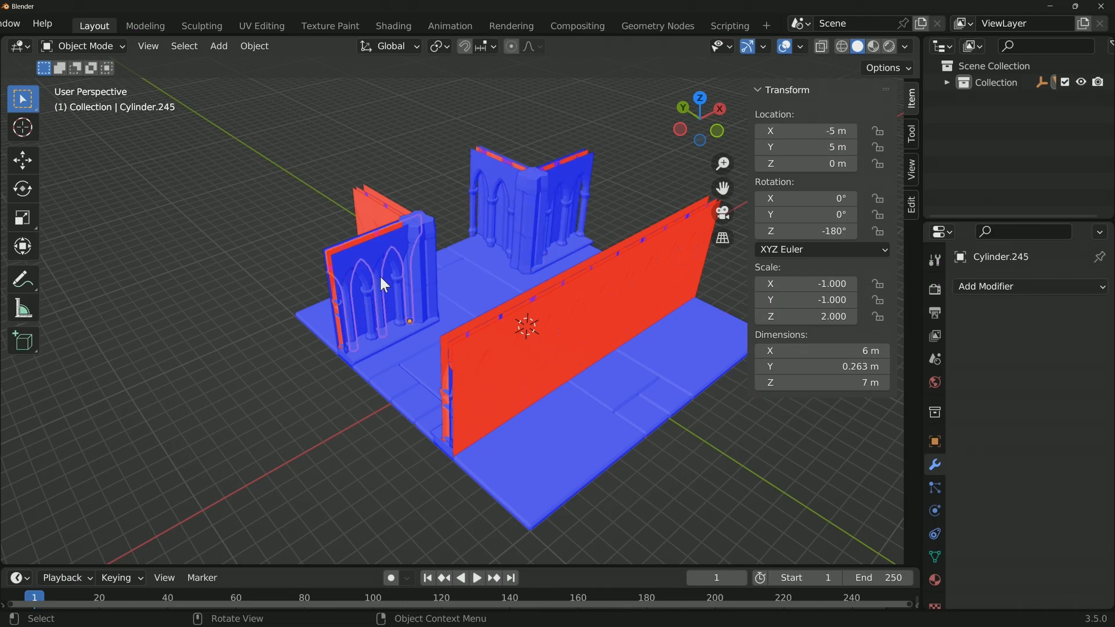
{"action": "scroll", "coordinate": [349, 280], "scroll_direction": "up", "scroll_amount": 5}
{"action": "middle_click_drag", "start_coordinate": [365, 280], "coordinate": [561, 278], "text": "shift"}
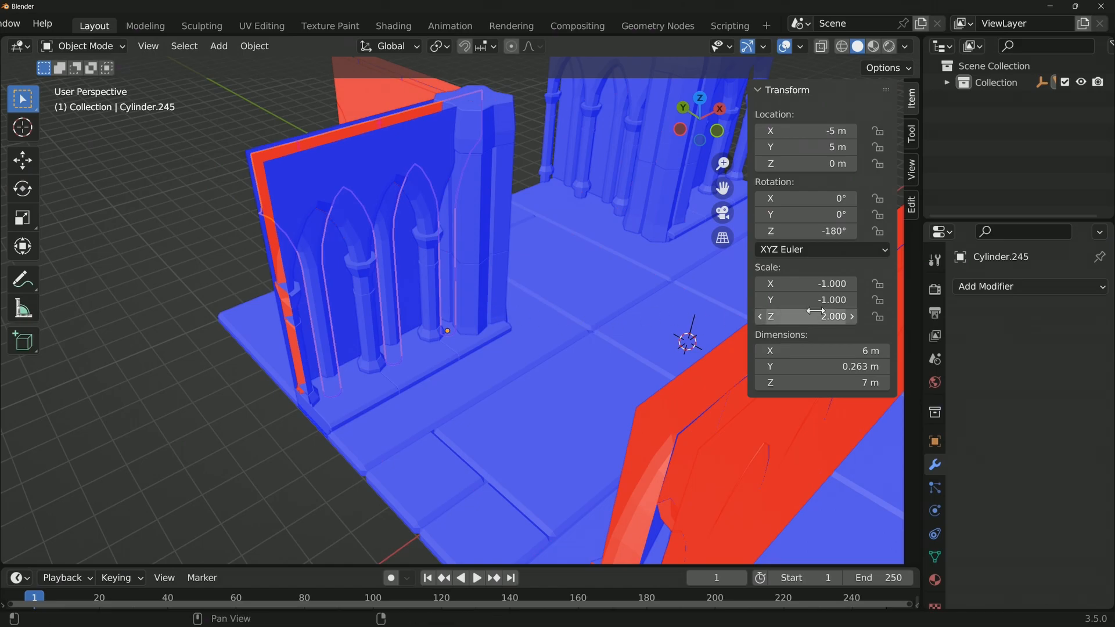
Apply the scale of the front arch-and-column row and of the recessed arches behind it
{"action": "left_click", "coordinate": [416, 173]}
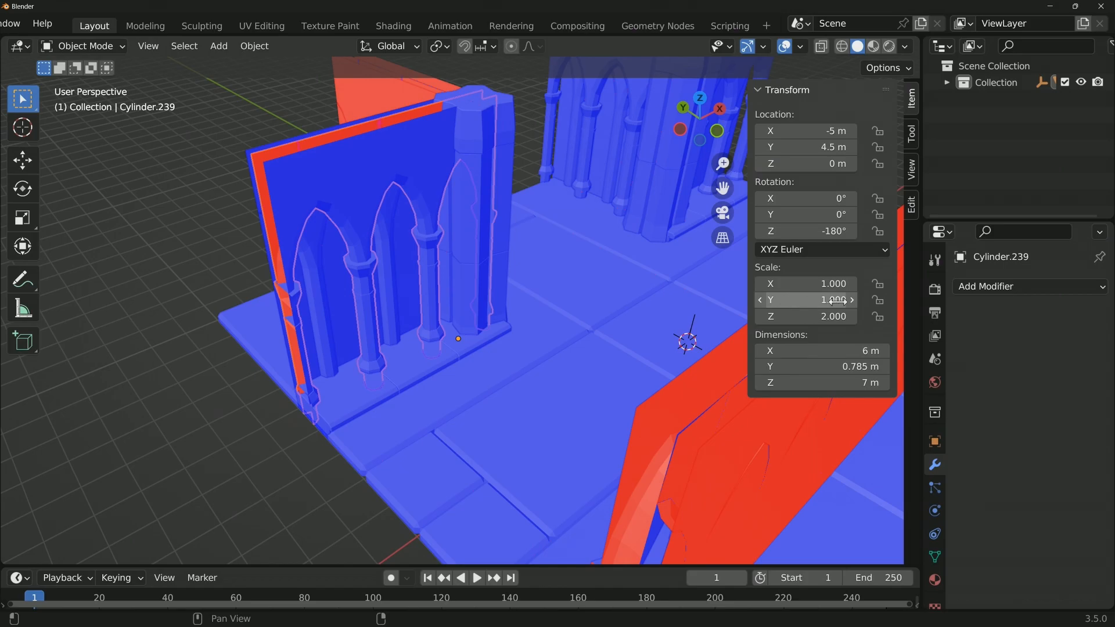
{"action": "key", "text": "ctrl+a"}
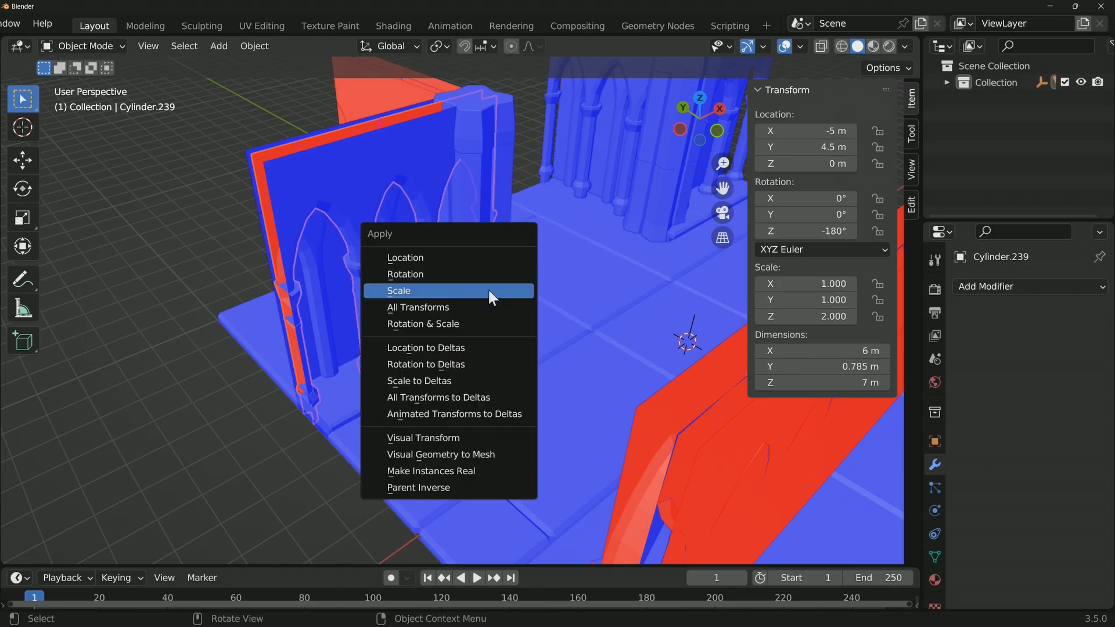
{"action": "left_click", "coordinate": [488, 290]}
{"action": "left_click", "coordinate": [506, 236]}
{"action": "key", "text": "ctrl+a"}
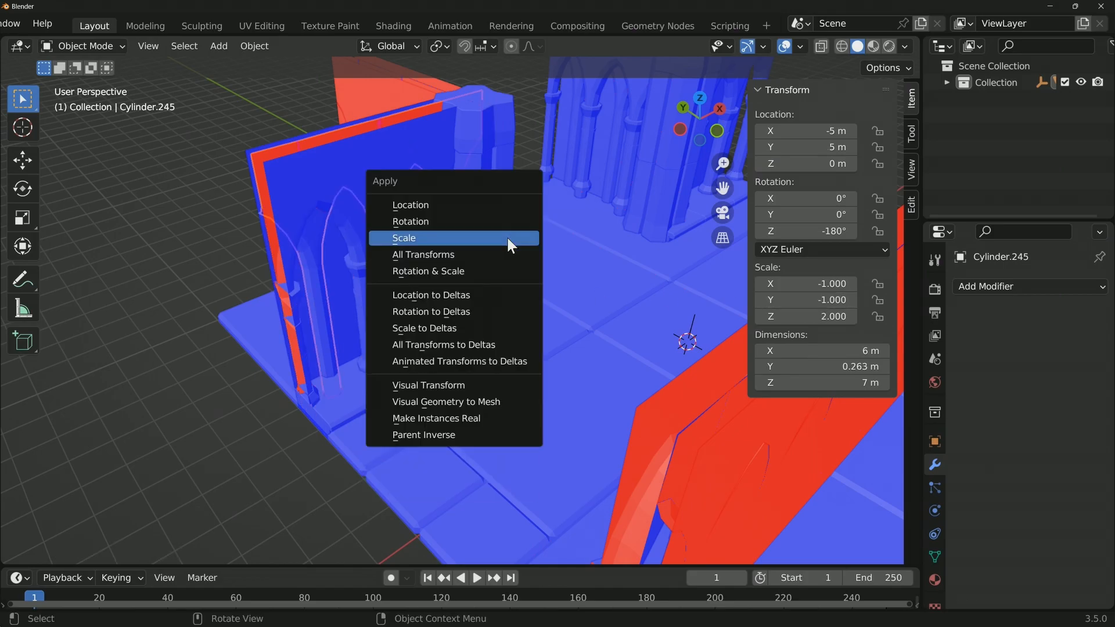
{"action": "left_click", "coordinate": [506, 236]}
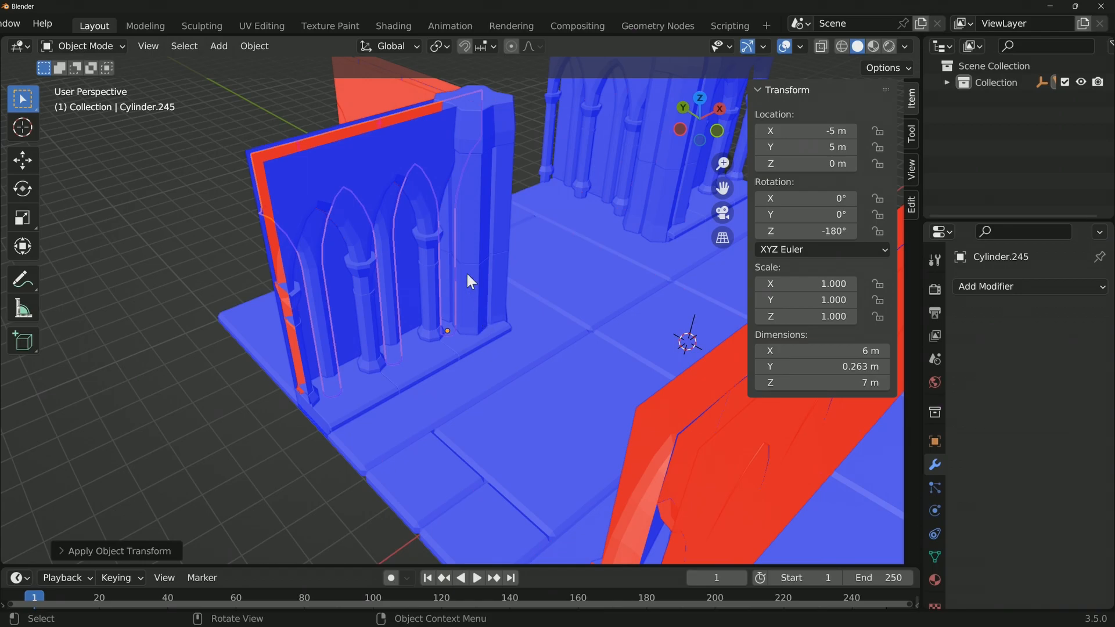
Try applying the scale of all the room's objects at once
{"action": "scroll", "coordinate": [466, 271], "scroll_direction": "down", "scroll_amount": 8}
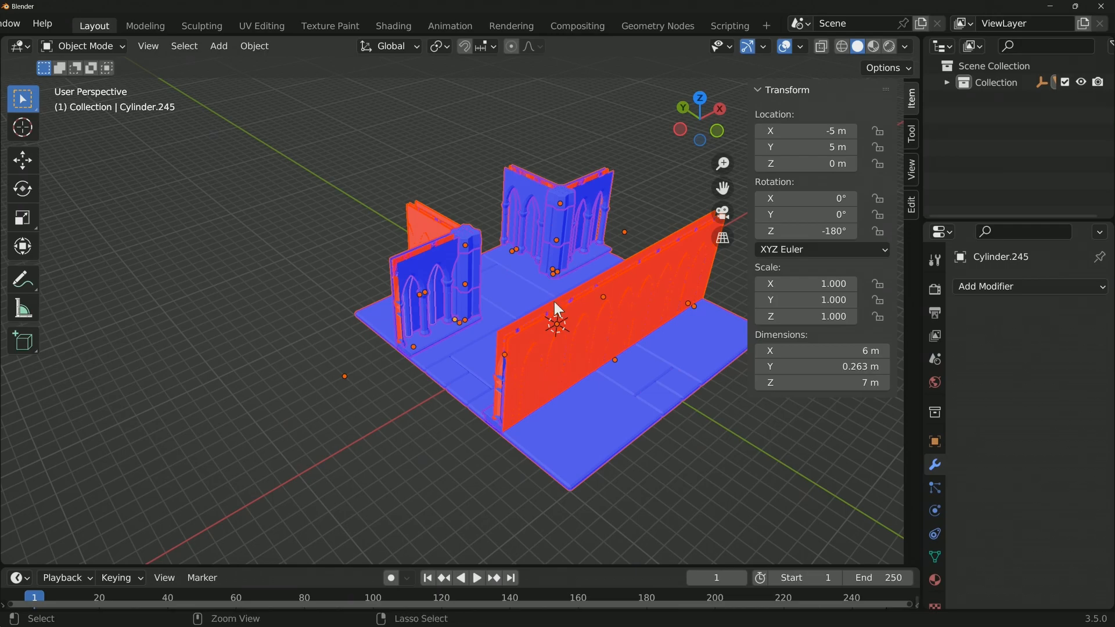
{"action": "key", "text": "ctrl+a"}
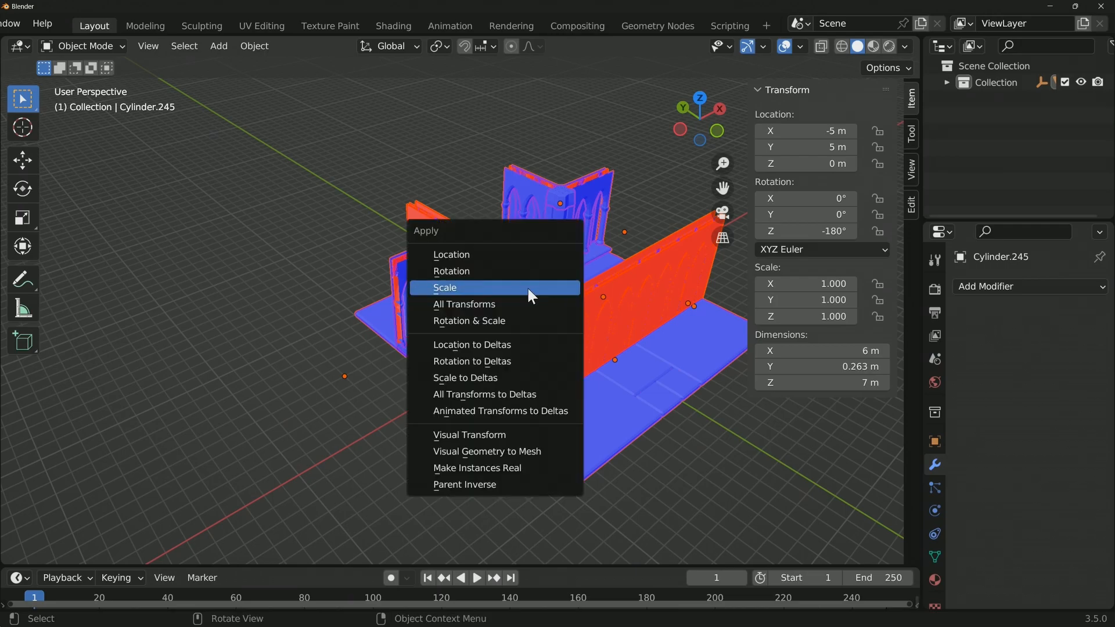
{"action": "left_click", "coordinate": [528, 288]}
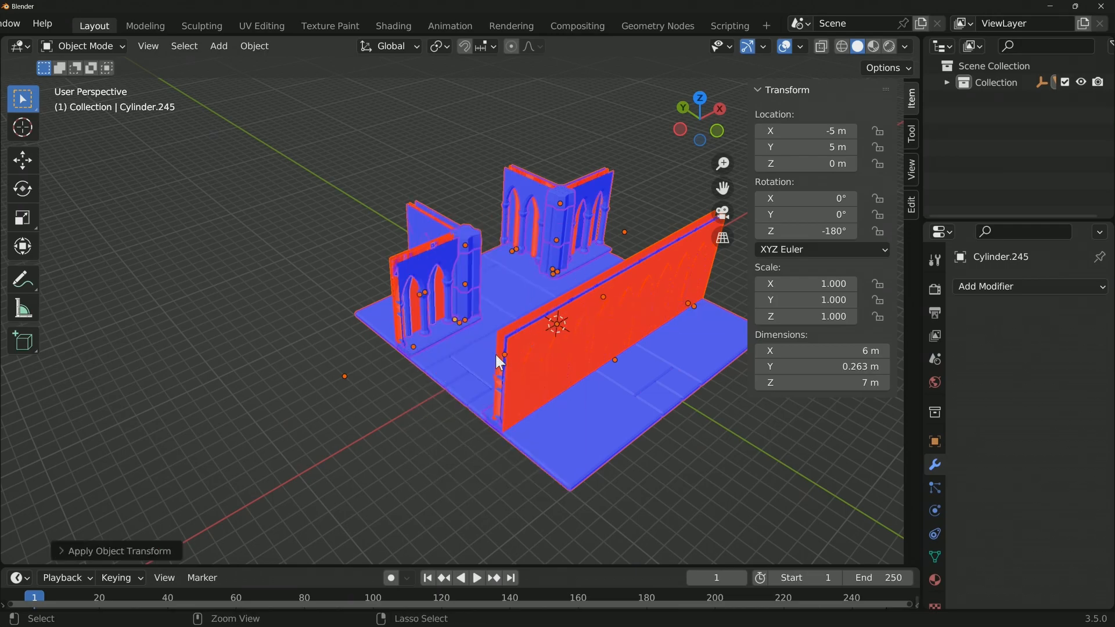
{"action": "scroll", "coordinate": [493, 304], "scroll_direction": "up", "scroll_amount": 8}
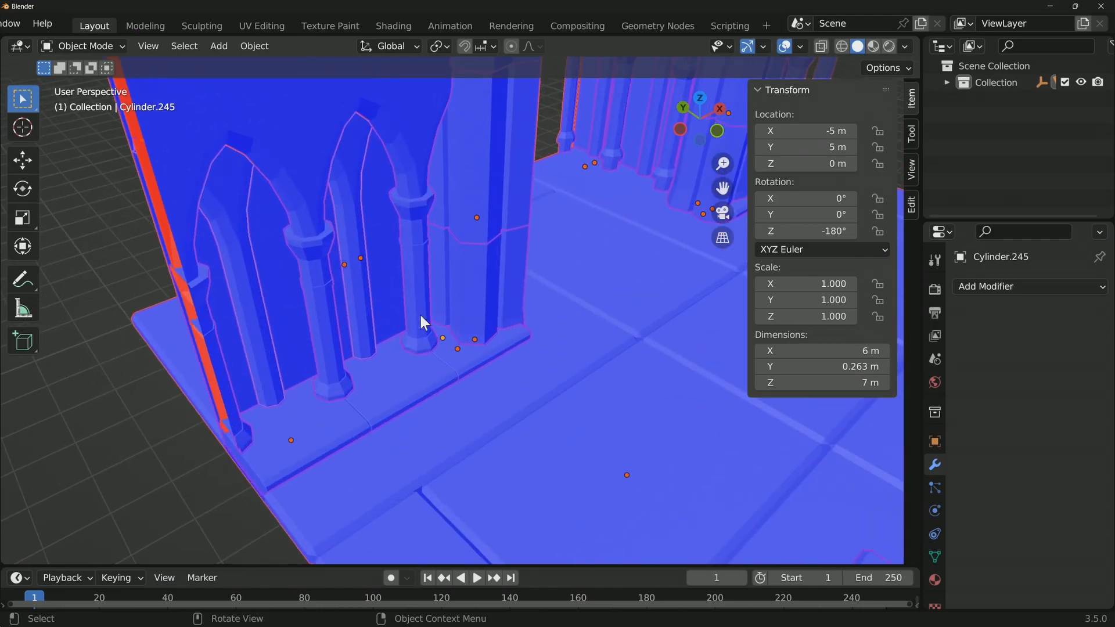
{"action": "scroll", "coordinate": [445, 297], "scroll_direction": "down", "scroll_amount": 5}
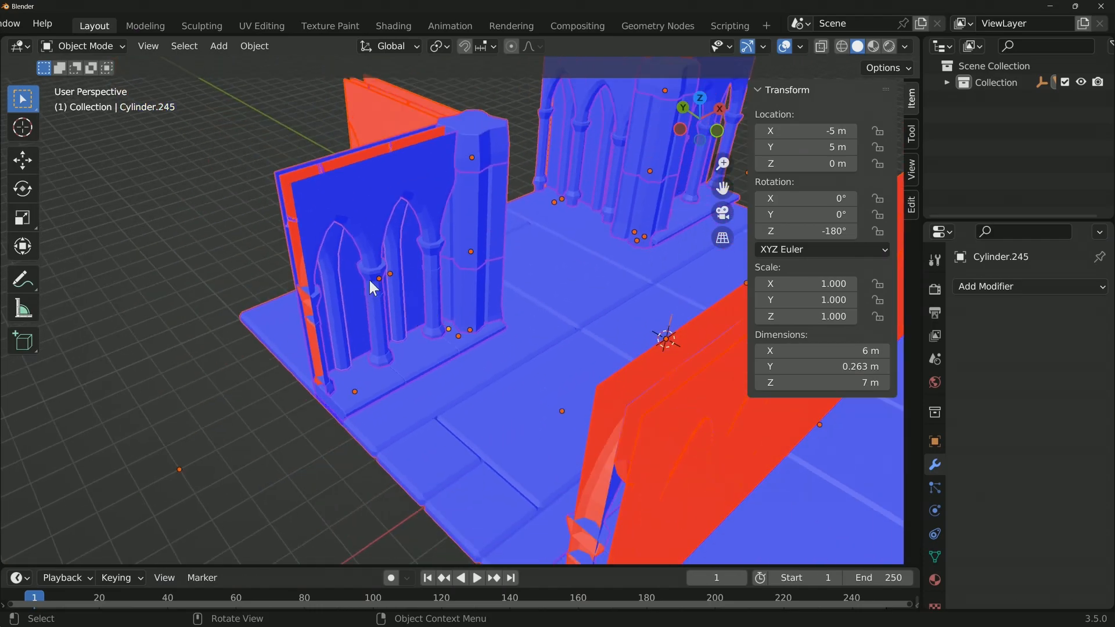
Try setting the Y scale of the flat wall plane behind the arches to 1
{"action": "left_click", "coordinate": [417, 227]}
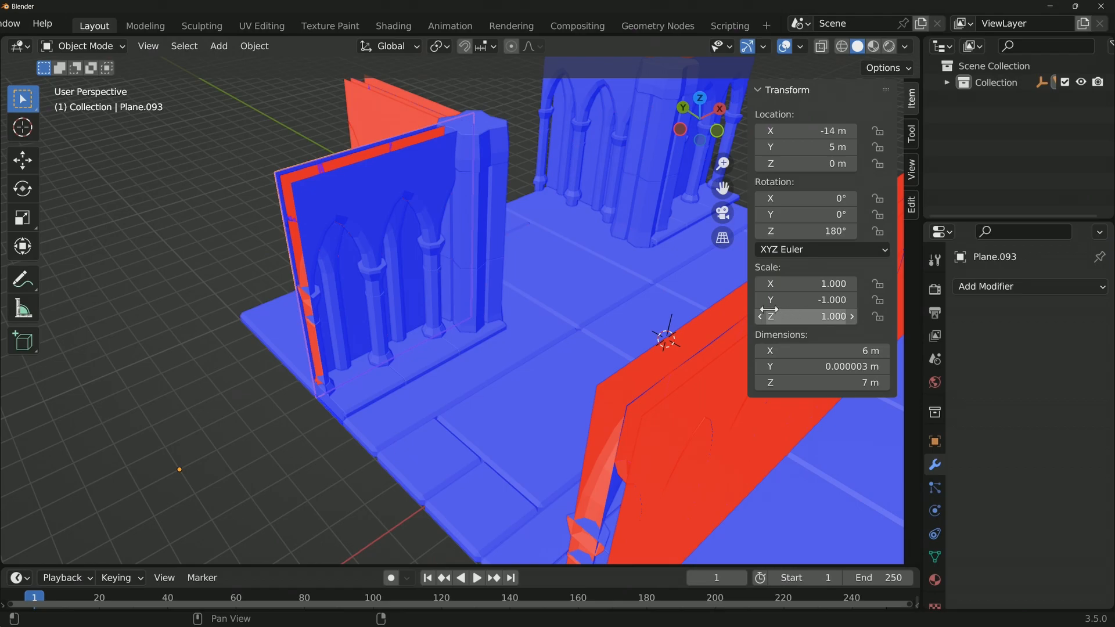
{"action": "middle_click_drag", "start_coordinate": [341, 186], "coordinate": [367, 245]}
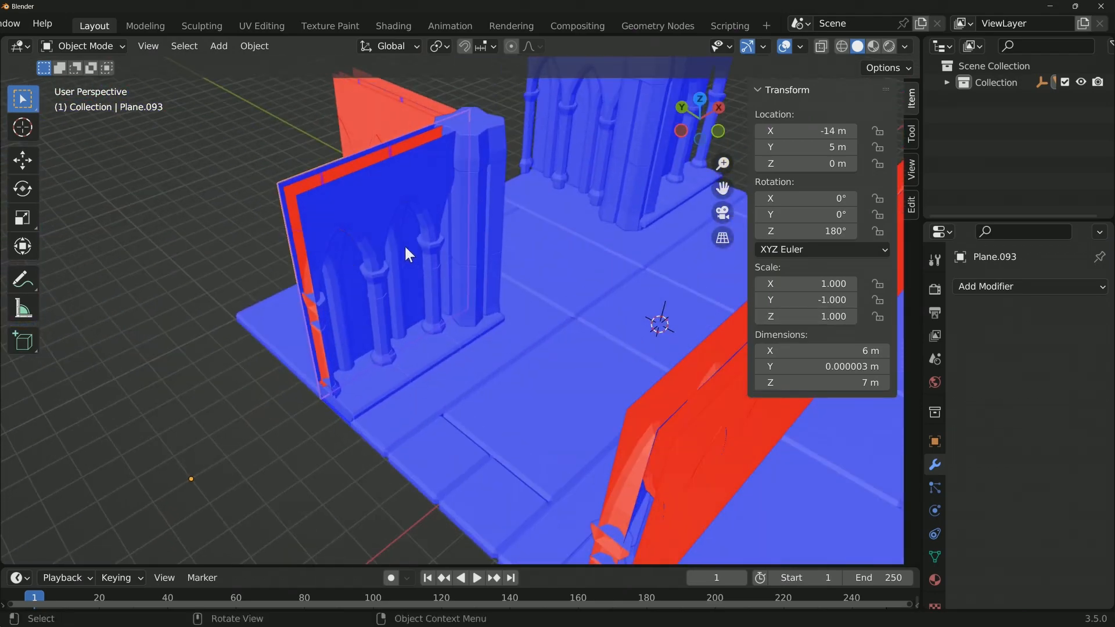
{"action": "left_click", "coordinate": [815, 300]}
{"action": "type", "text": "1"}
{"action": "key", "text": "Return"}
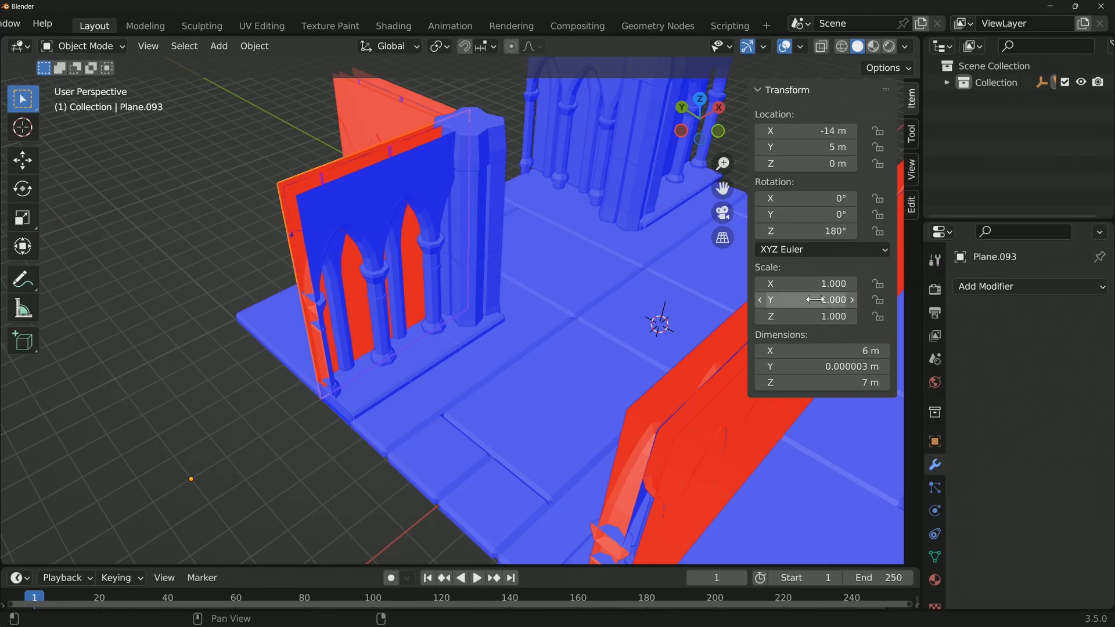
{"action": "key", "text": "ctrl+z"}
Inspect the transforms and face orientation of the recessed arches, front column row and wall plane on the corner walls
{"action": "left_click", "coordinate": [396, 259]}
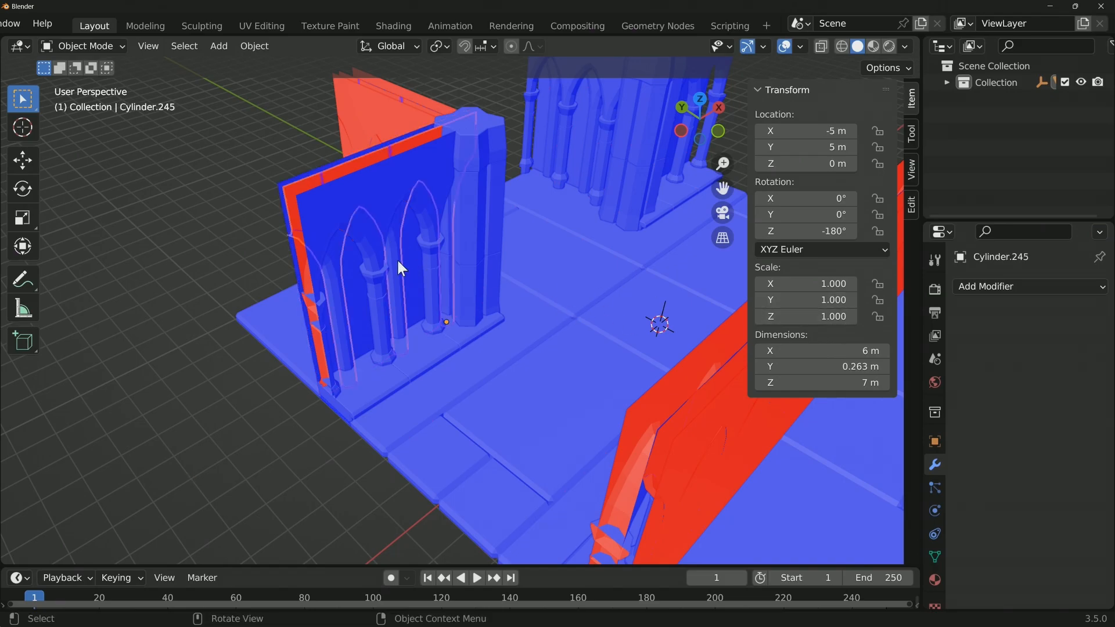
{"action": "middle_click_drag", "start_coordinate": [392, 281], "coordinate": [356, 315]}
{"action": "middle_click_drag", "start_coordinate": [490, 260], "coordinate": [338, 82]}
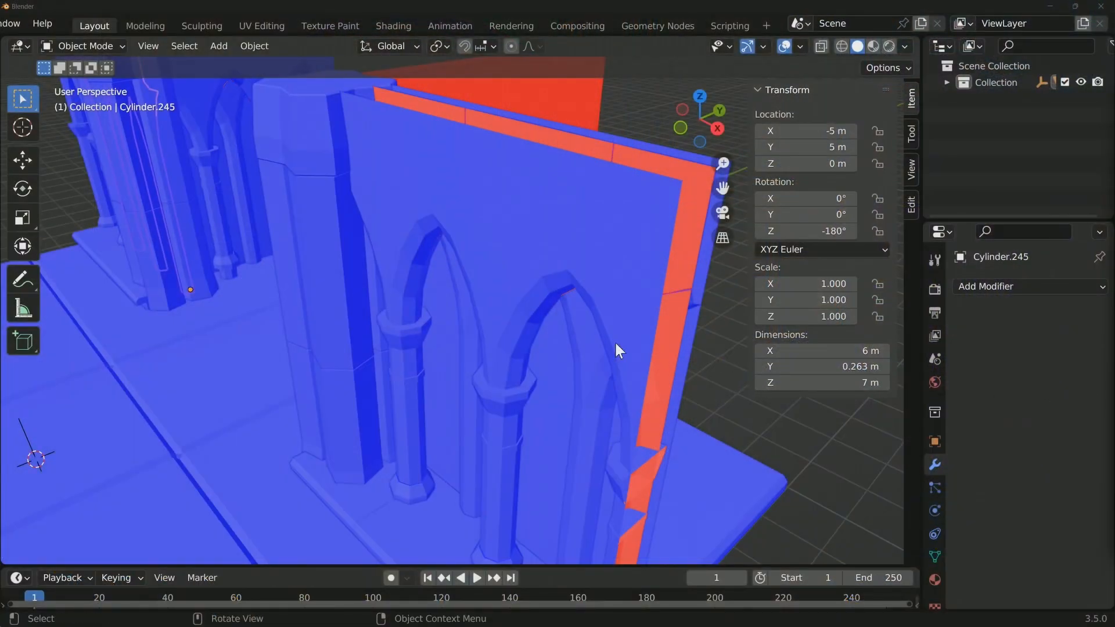
{"action": "scroll", "coordinate": [406, 300], "scroll_direction": "down", "scroll_amount": 6}
{"action": "middle_click_drag", "start_coordinate": [406, 301], "coordinate": [461, 356]}
{"action": "scroll", "coordinate": [464, 360], "scroll_direction": "up", "scroll_amount": 5}
{"action": "middle_click_drag", "start_coordinate": [496, 440], "coordinate": [545, 412]}
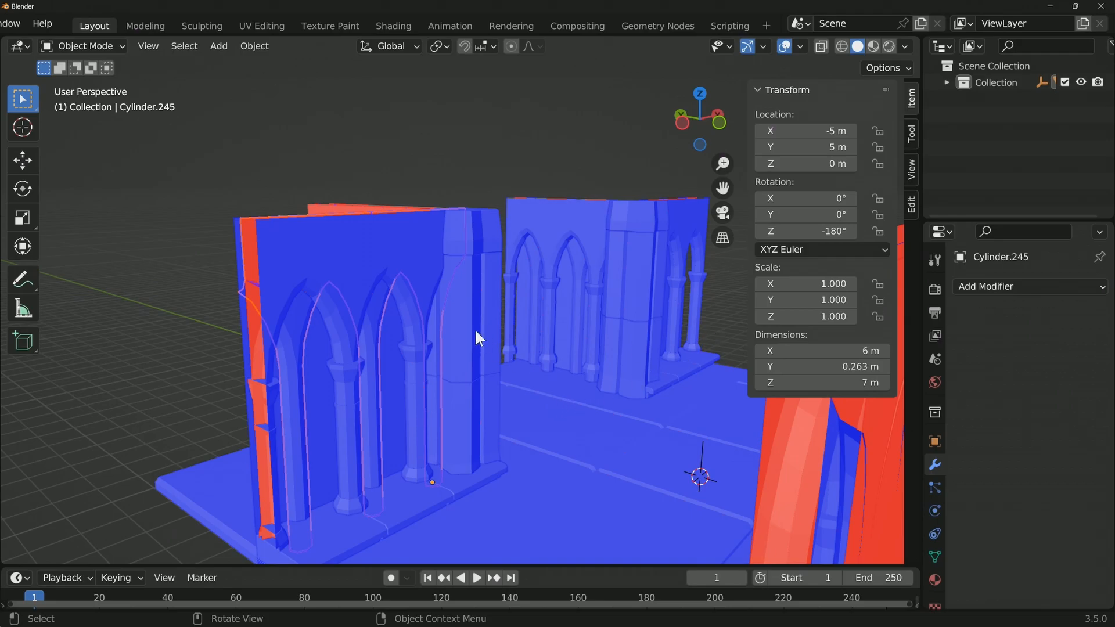
{"action": "left_click", "coordinate": [411, 234]}
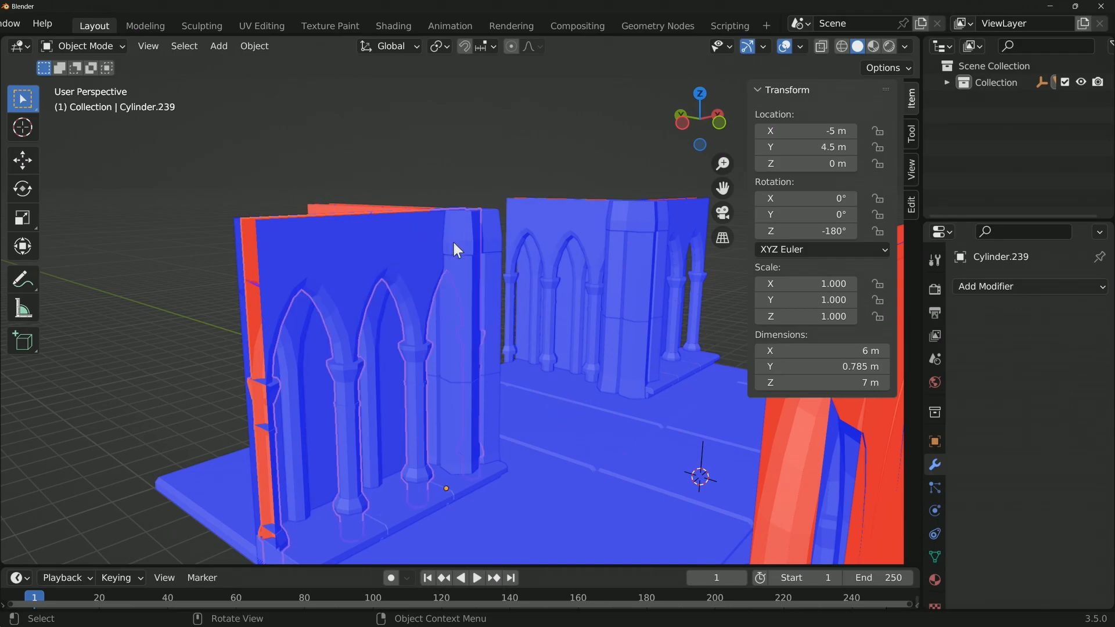
{"action": "left_click", "coordinate": [394, 383]}
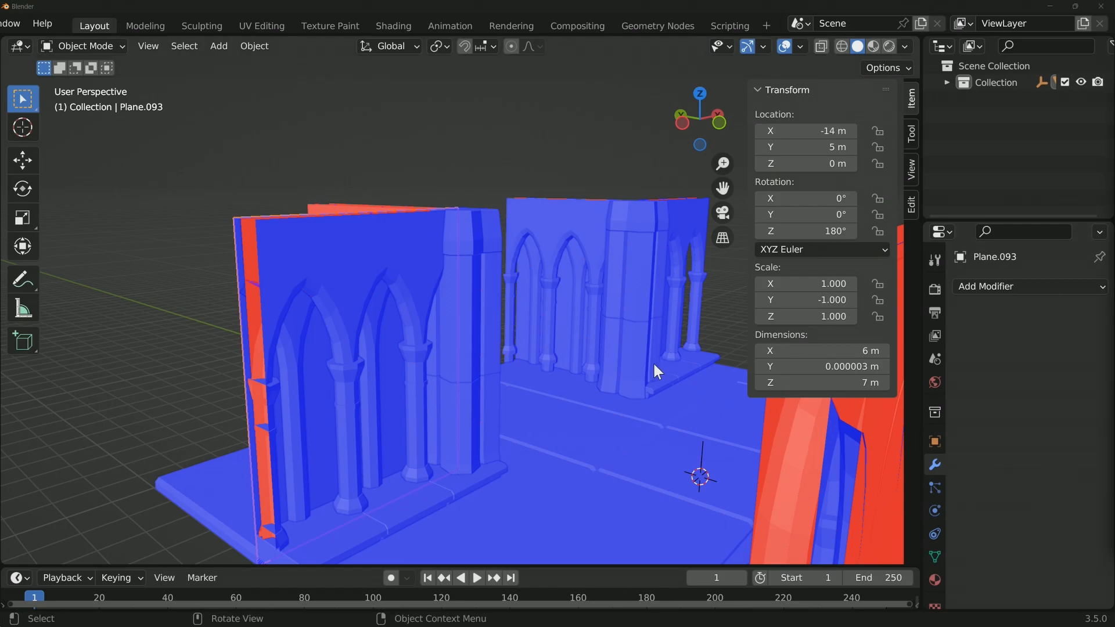
Examine the arches and columns up close from several angles for wrongly oriented faces
{"action": "scroll", "coordinate": [500, 385], "scroll_direction": "up", "scroll_amount": 4}
{"action": "middle_click_drag", "start_coordinate": [566, 299], "coordinate": [504, 361]}
{"action": "middle_click_drag", "start_coordinate": [413, 389], "coordinate": [889, 101], "text": "shift"}
{"action": "middle_click_drag", "start_coordinate": [745, 386], "coordinate": [567, 325]}
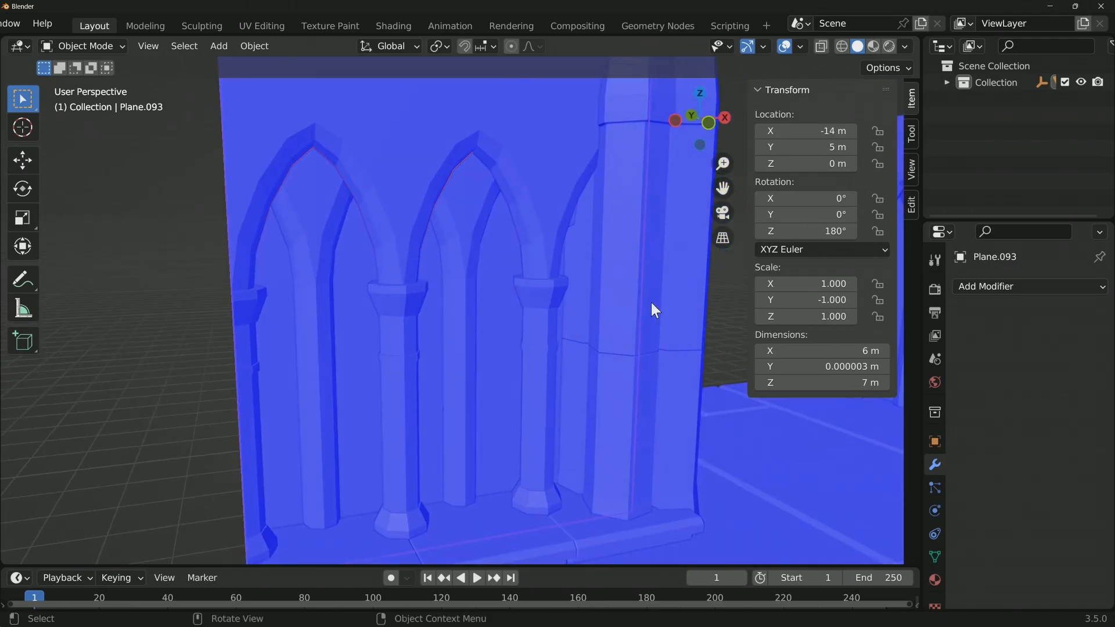
{"action": "middle_click_drag", "start_coordinate": [457, 301], "coordinate": [563, 301]}
{"action": "scroll", "coordinate": [546, 328], "scroll_direction": "down", "scroll_amount": 7}
{"action": "scroll", "coordinate": [564, 337], "scroll_direction": "up", "scroll_amount": 2}
{"action": "scroll", "coordinate": [563, 335], "scroll_direction": "up", "scroll_amount": 6}
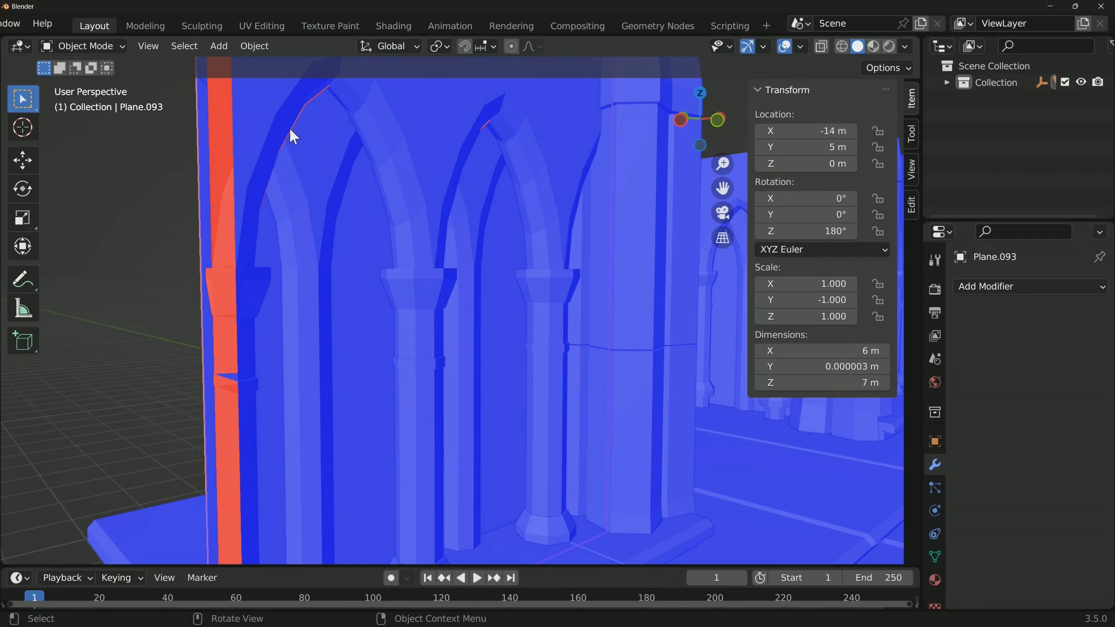
{"action": "middle_click_drag", "start_coordinate": [492, 172], "coordinate": [492, 121]}
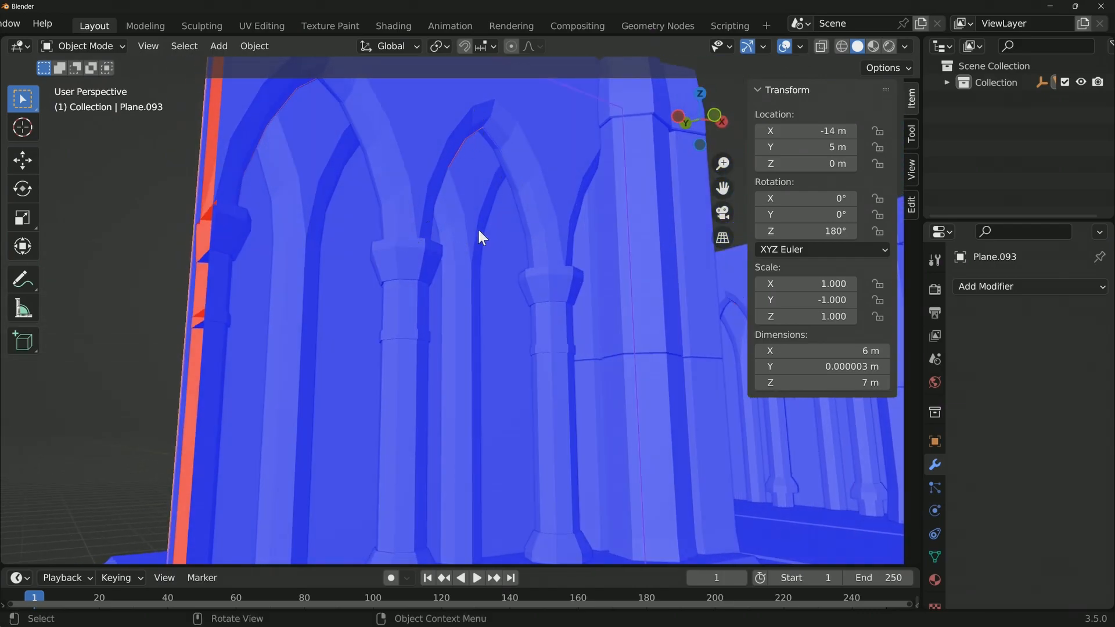
Examine the recessed arches and front column row on the corner wall up close, checking each piece's transforms and face orientation
{"action": "scroll", "coordinate": [476, 229], "scroll_direction": "up", "scroll_amount": 3}
{"action": "left_click", "coordinate": [461, 116]}
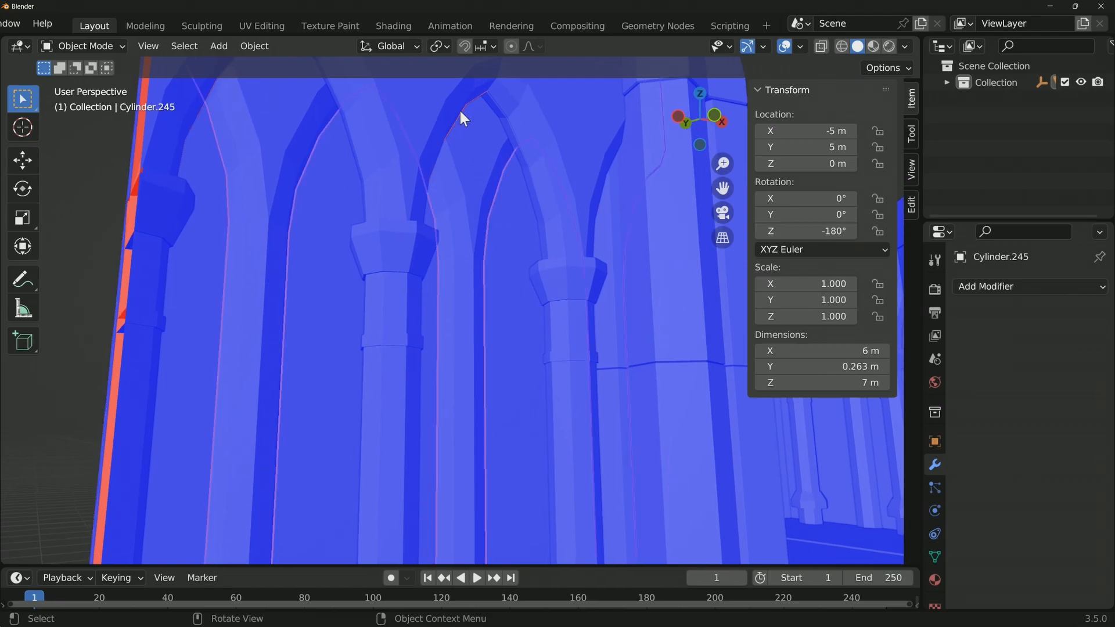
{"action": "scroll", "coordinate": [473, 149], "scroll_direction": "down", "scroll_amount": 5}
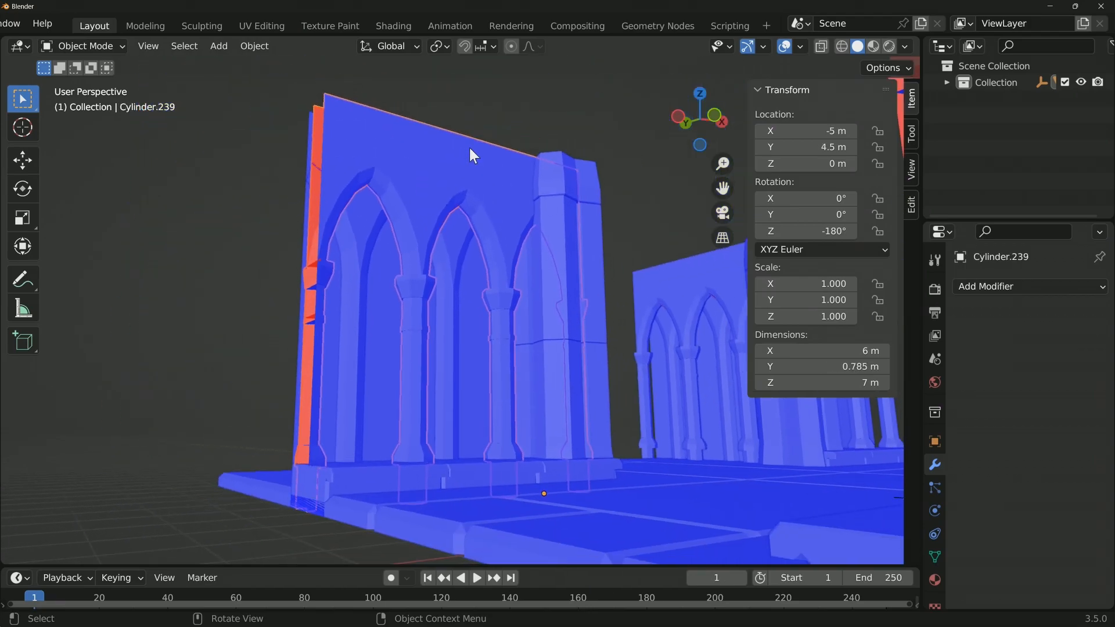
{"action": "scroll", "coordinate": [468, 154], "scroll_direction": "up", "scroll_amount": 10}
{"action": "middle_click_drag", "start_coordinate": [512, 180], "coordinate": [564, 88], "text": "shift"}
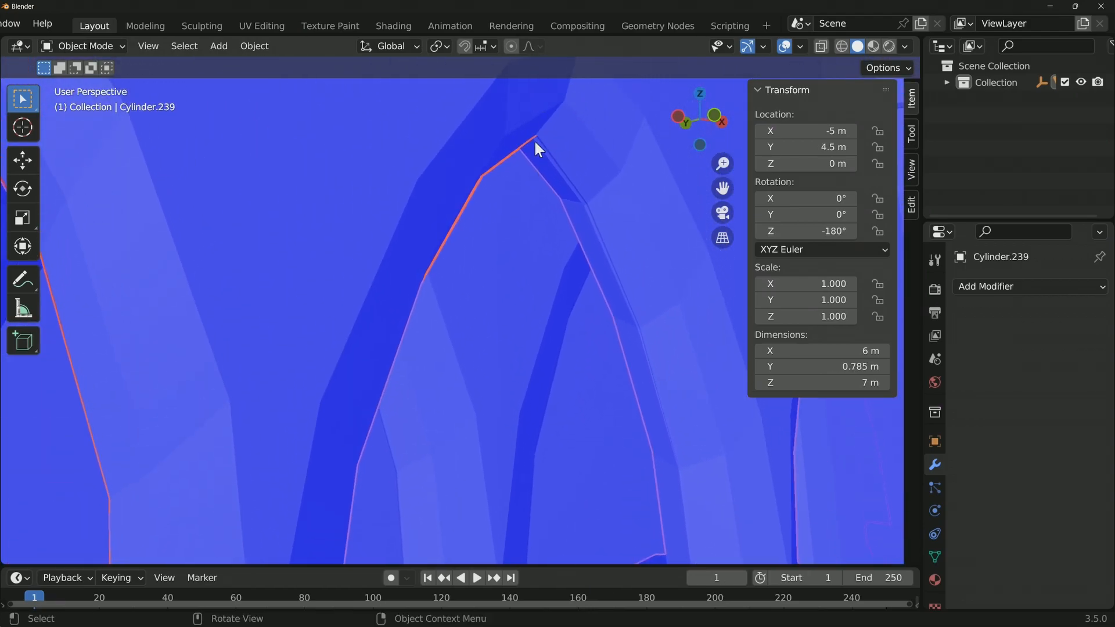
{"action": "scroll", "coordinate": [541, 177], "scroll_direction": "down", "scroll_amount": 2}
{"action": "scroll", "coordinate": [541, 181], "scroll_direction": "up", "scroll_amount": 3}
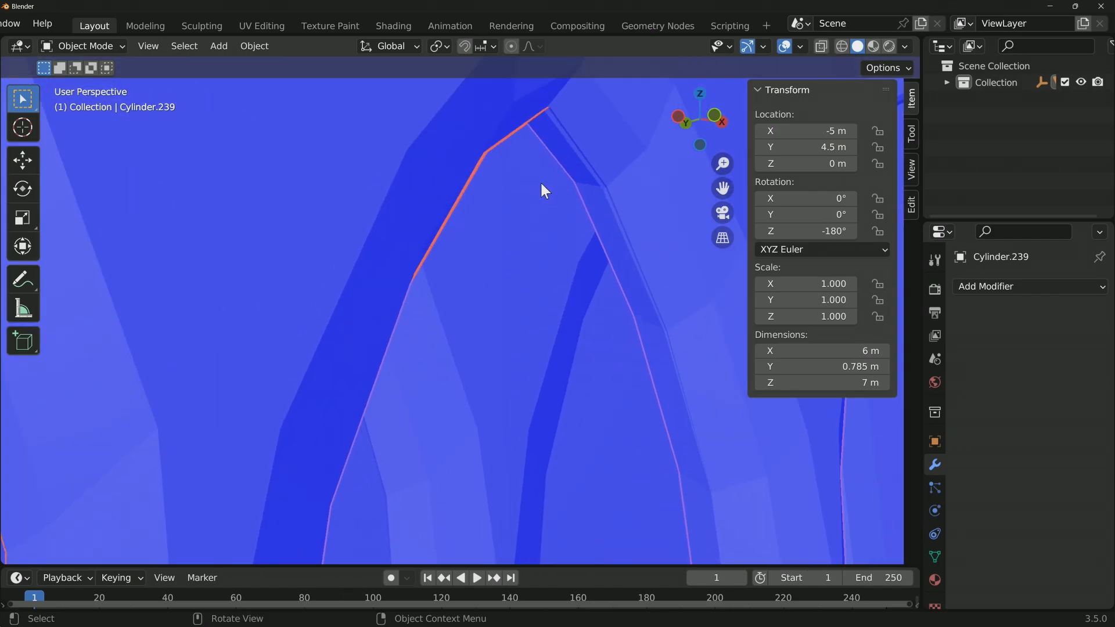
{"action": "scroll", "coordinate": [542, 185], "scroll_direction": "down", "scroll_amount": 4}
{"action": "middle_click_drag", "start_coordinate": [546, 194], "coordinate": [551, 250]}
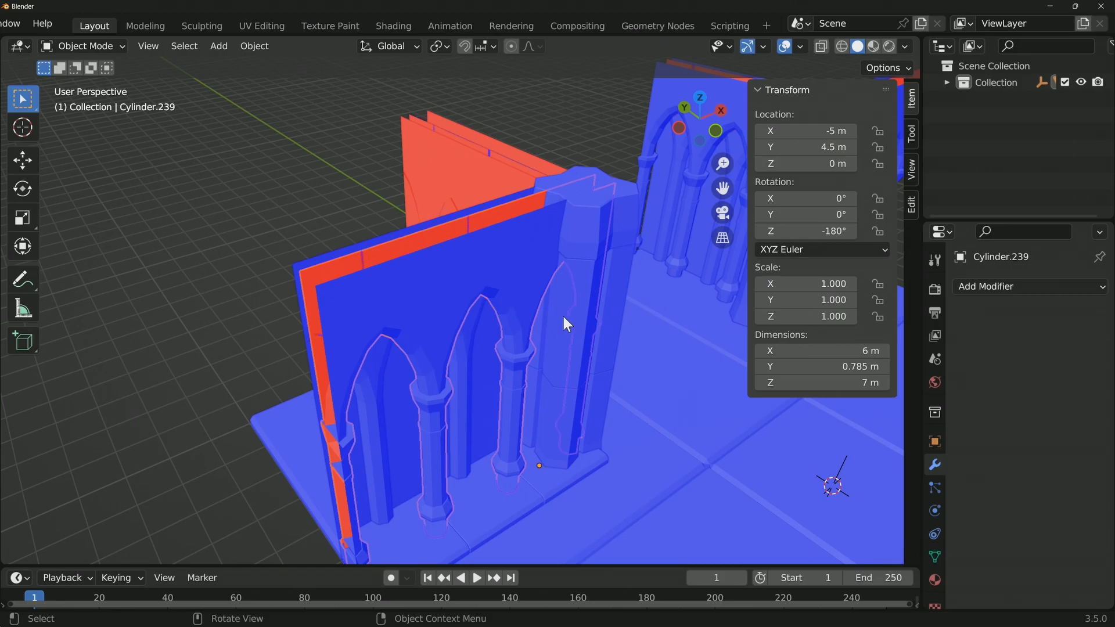
Check the rear wall plane's Y scale and examine its face orientation from behind, above, below and the front
{"action": "left_click", "coordinate": [481, 206]}
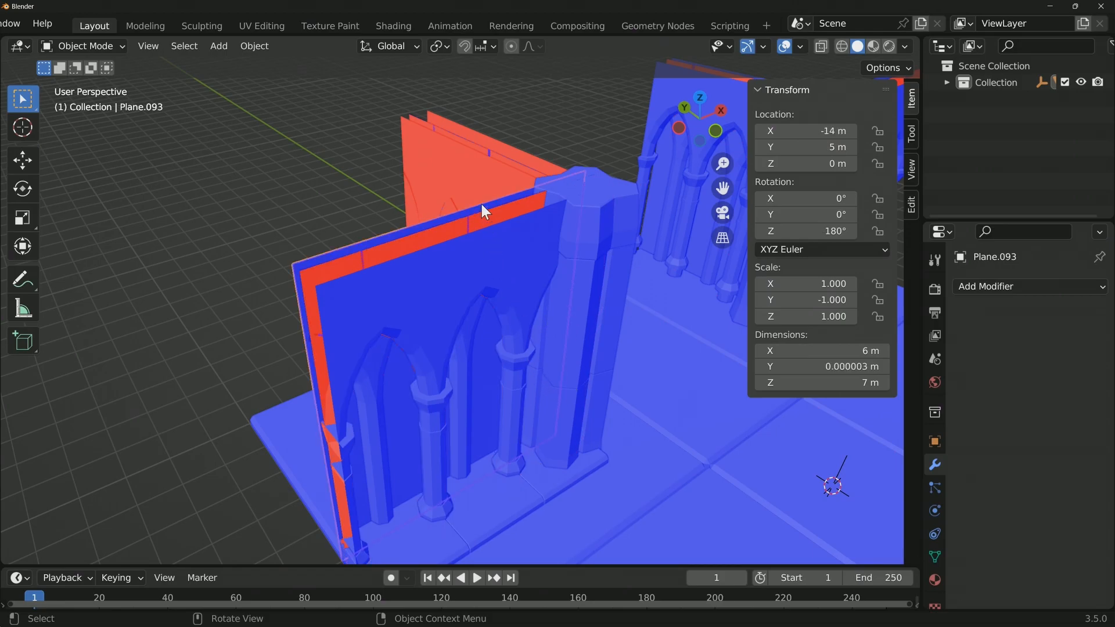
{"action": "left_click", "coordinate": [818, 300]}
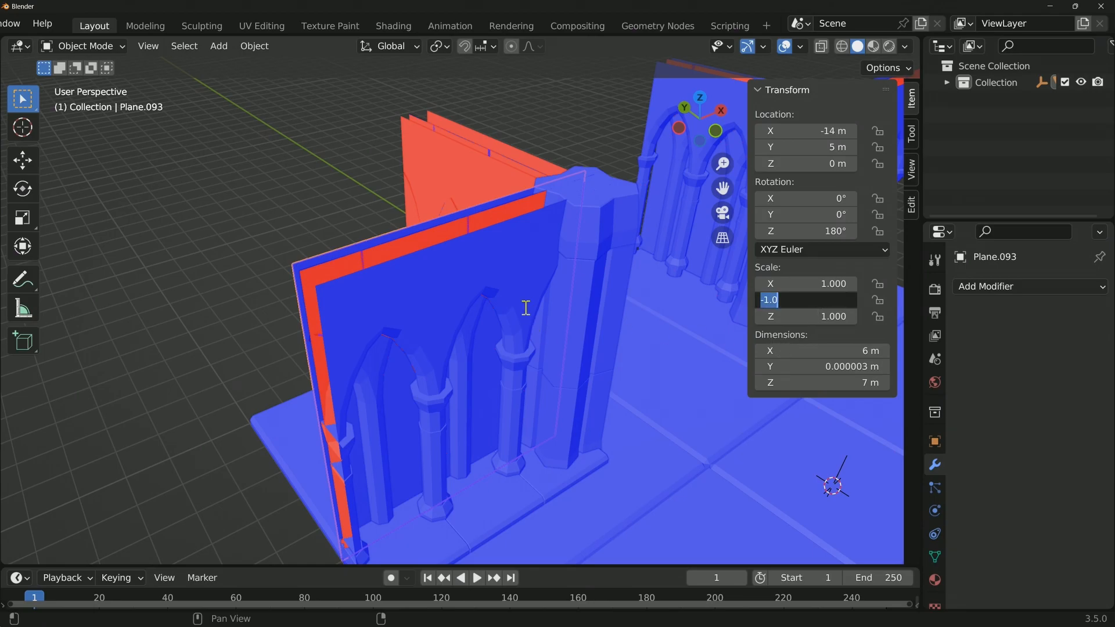
{"action": "key", "text": "Return"}
{"action": "scroll", "coordinate": [675, 377], "scroll_direction": "down", "scroll_amount": 3}
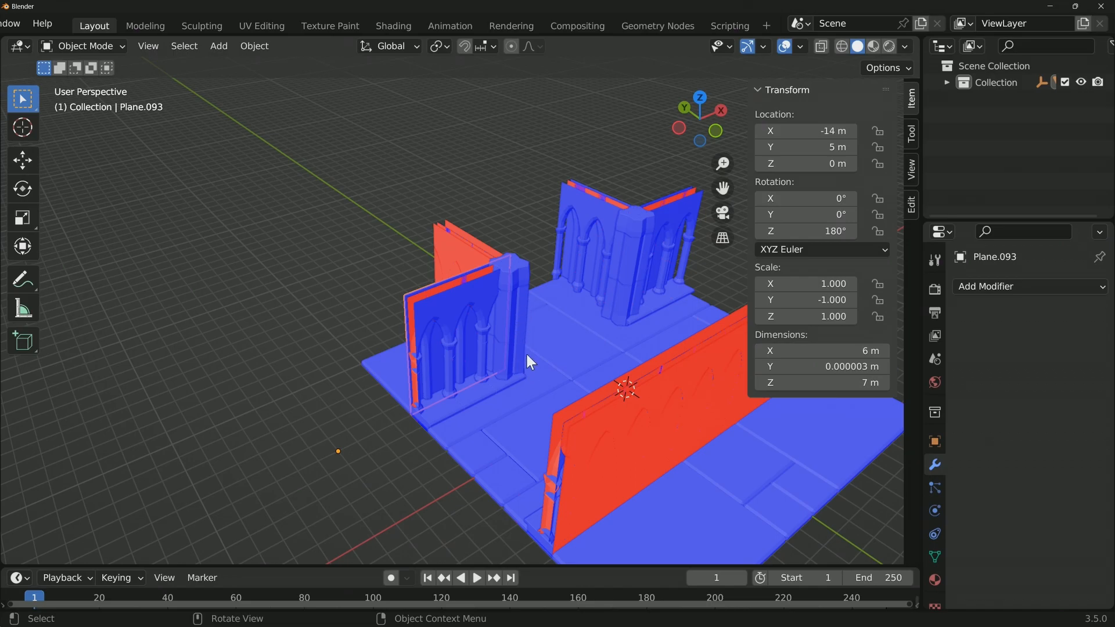
{"action": "middle_click_drag", "start_coordinate": [485, 307], "coordinate": [551, 331]}
{"action": "scroll", "coordinate": [552, 337], "scroll_direction": "up", "scroll_amount": 5}
{"action": "middle_click_drag", "start_coordinate": [517, 290], "coordinate": [651, 290]}
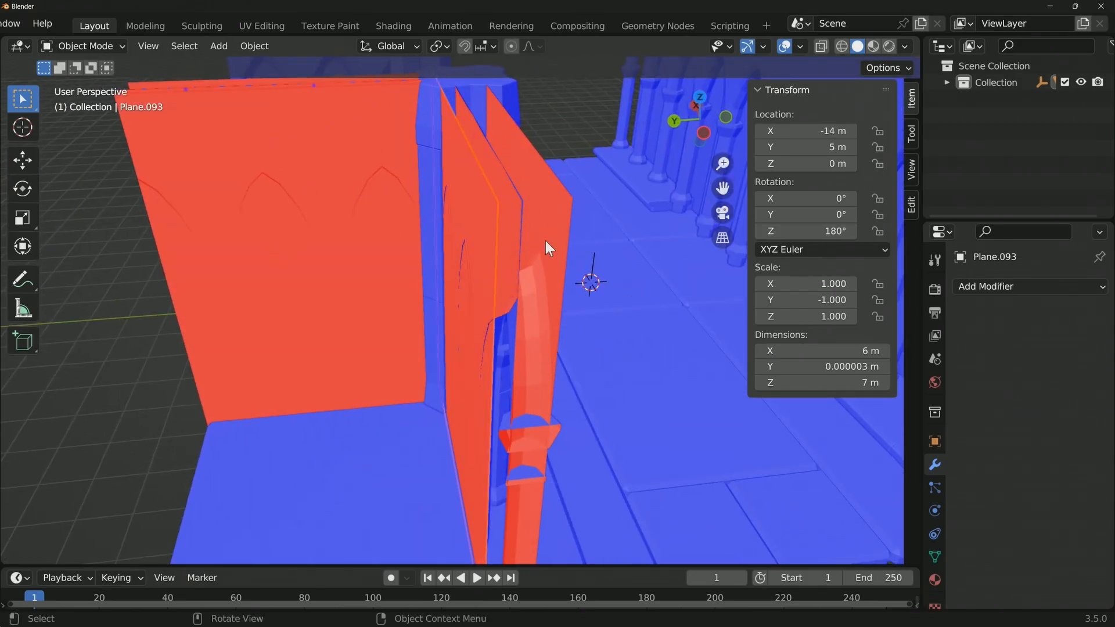
{"action": "key", "text": "KP_7"}
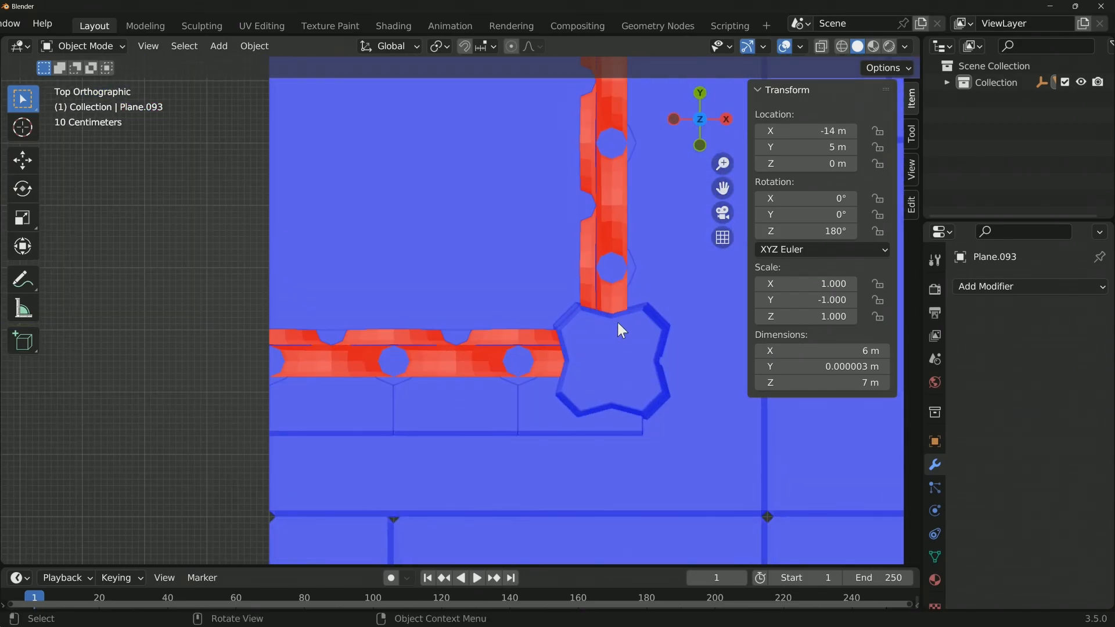
{"action": "middle_click_drag", "start_coordinate": [513, 417], "coordinate": [356, 320]}
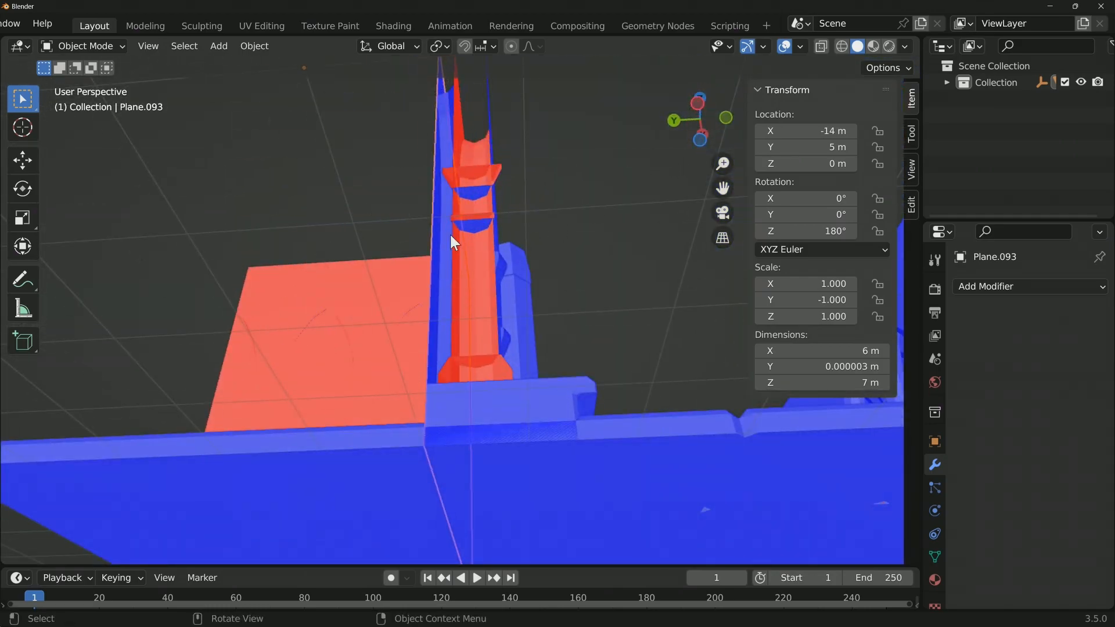
{"action": "middle_click_drag", "start_coordinate": [606, 210], "coordinate": [556, 344]}
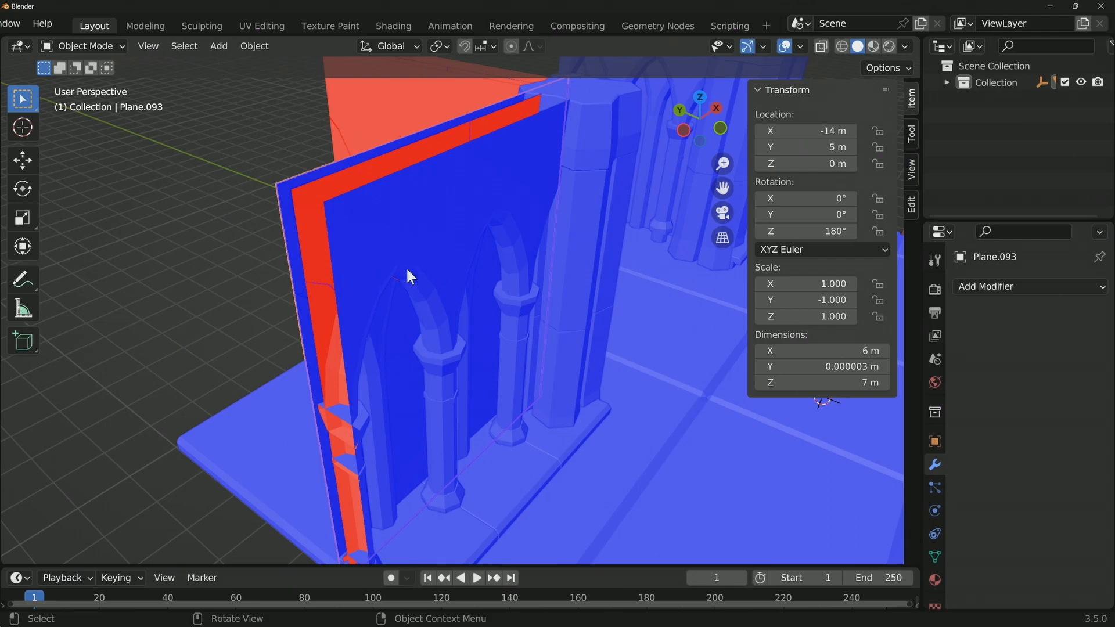
{"action": "scroll", "coordinate": [418, 269], "scroll_direction": "down", "scroll_amount": 3}
{"action": "scroll", "coordinate": [430, 272], "scroll_direction": "up", "scroll_amount": 4}
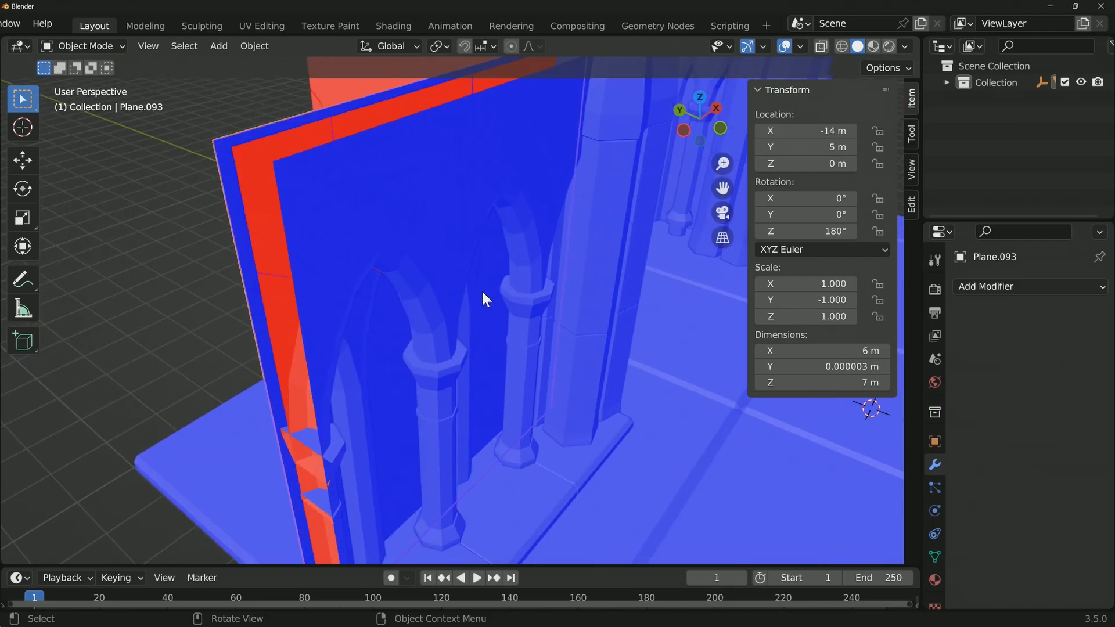
{"action": "scroll", "coordinate": [490, 287], "scroll_direction": "down", "scroll_amount": 6}
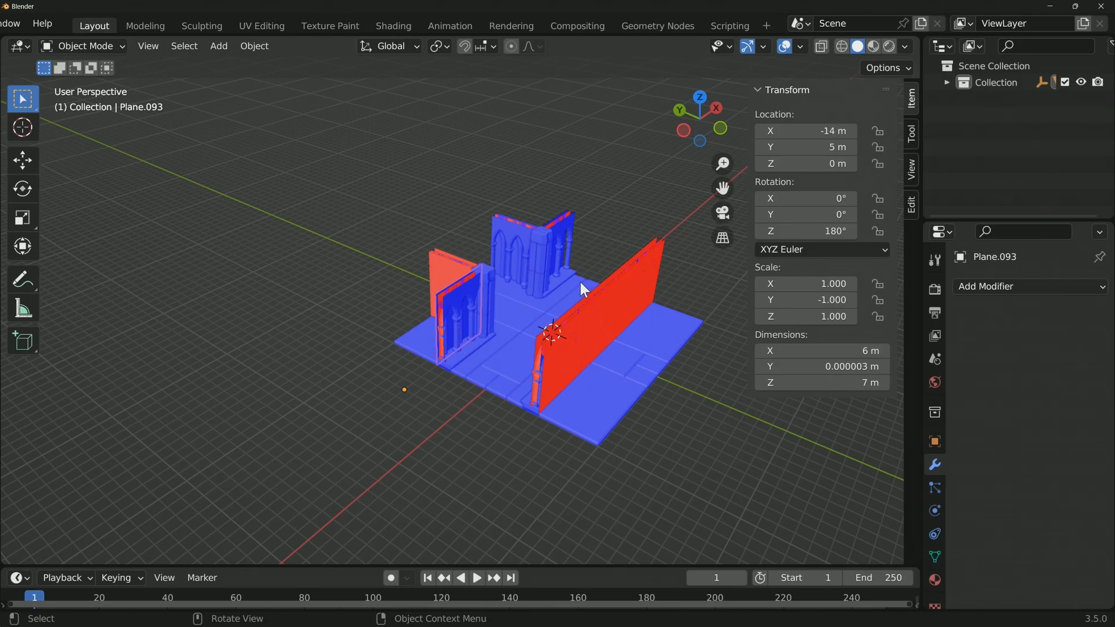
Apply the scale of all the room's objects at once, with the floor tiles as the active object
{"action": "key", "text": "a"}
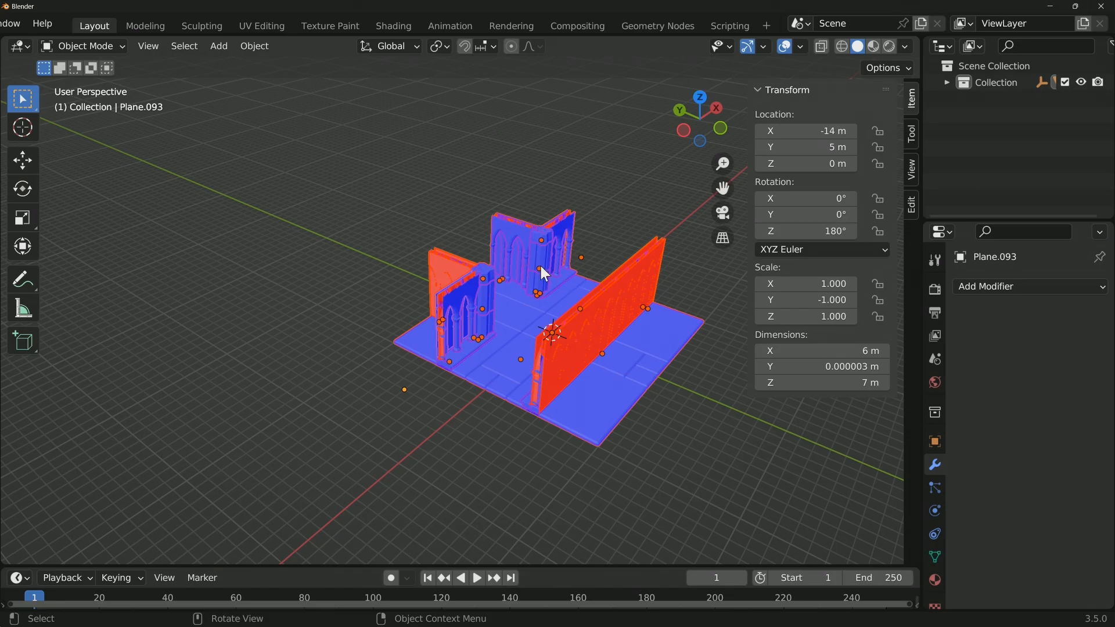
{"action": "left_click", "coordinate": [523, 331], "text": "shift"}
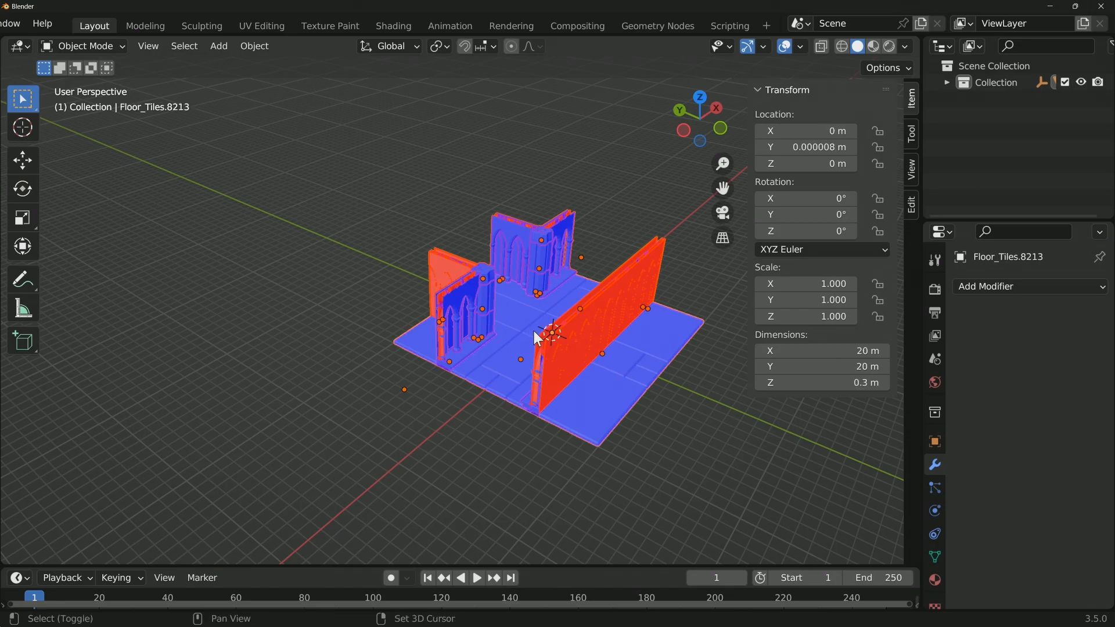
{"action": "key", "text": "ctrl+a"}
{"action": "left_click", "coordinate": [549, 304]}
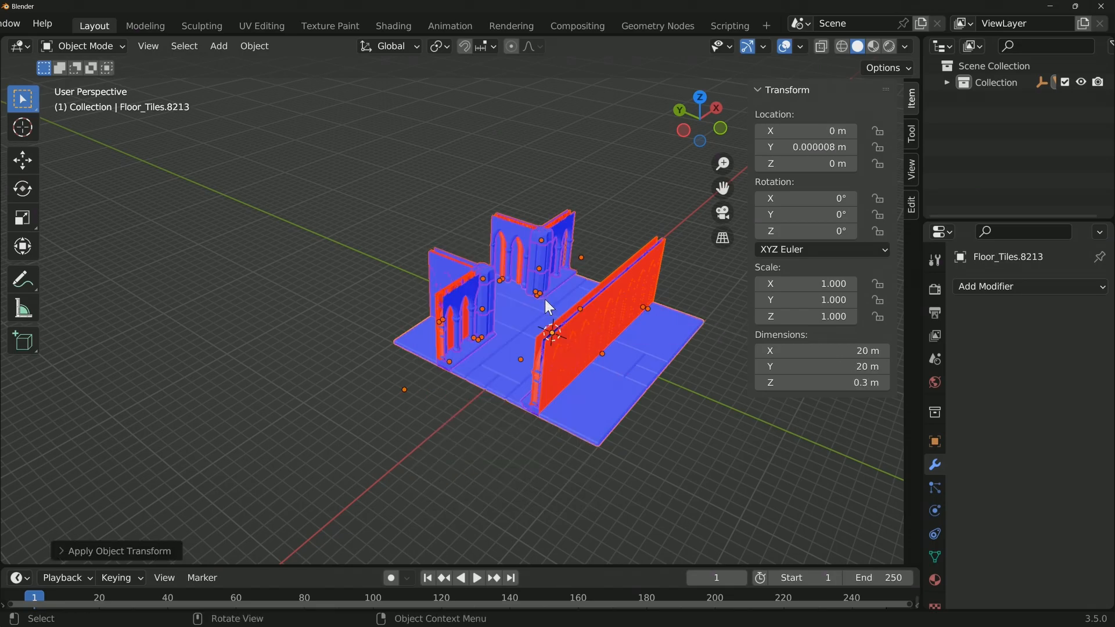
{"action": "scroll", "coordinate": [511, 328], "scroll_direction": "up", "scroll_amount": 4}
{"action": "middle_click_drag", "start_coordinate": [542, 336], "coordinate": [296, 321]}
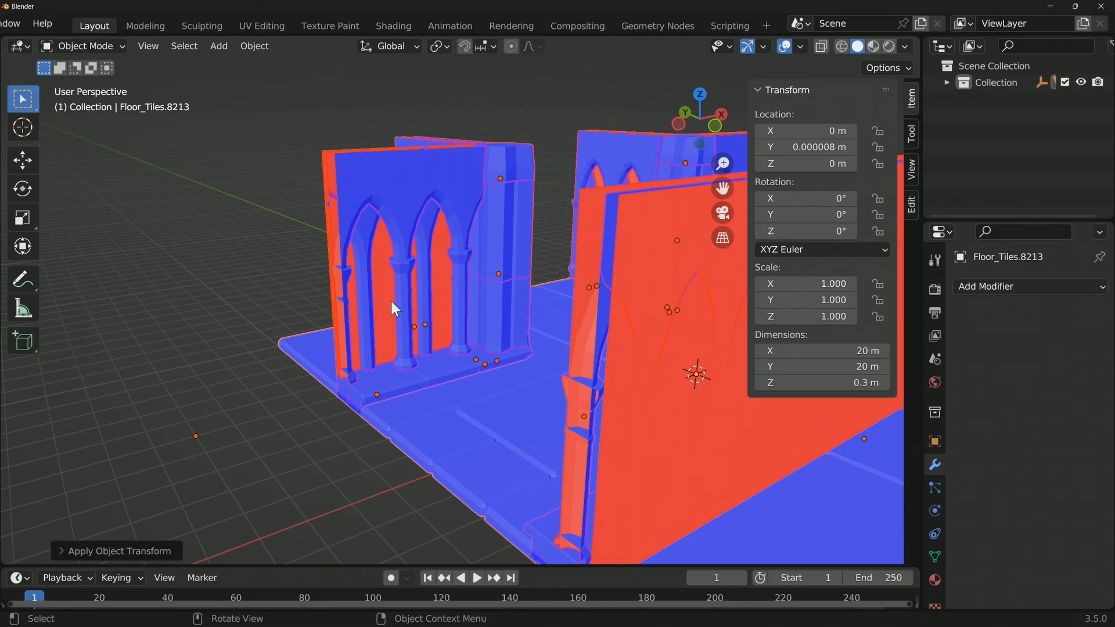
Inspect the transforms and face orientation of the recessed arches and column rows on the corner and long walls
{"action": "left_click", "coordinate": [385, 297]}
{"action": "middle_click_drag", "start_coordinate": [399, 309], "coordinate": [566, 209]}
{"action": "left_click", "coordinate": [568, 337]}
{"action": "middle_click_drag", "start_coordinate": [568, 336], "coordinate": [685, 274]}
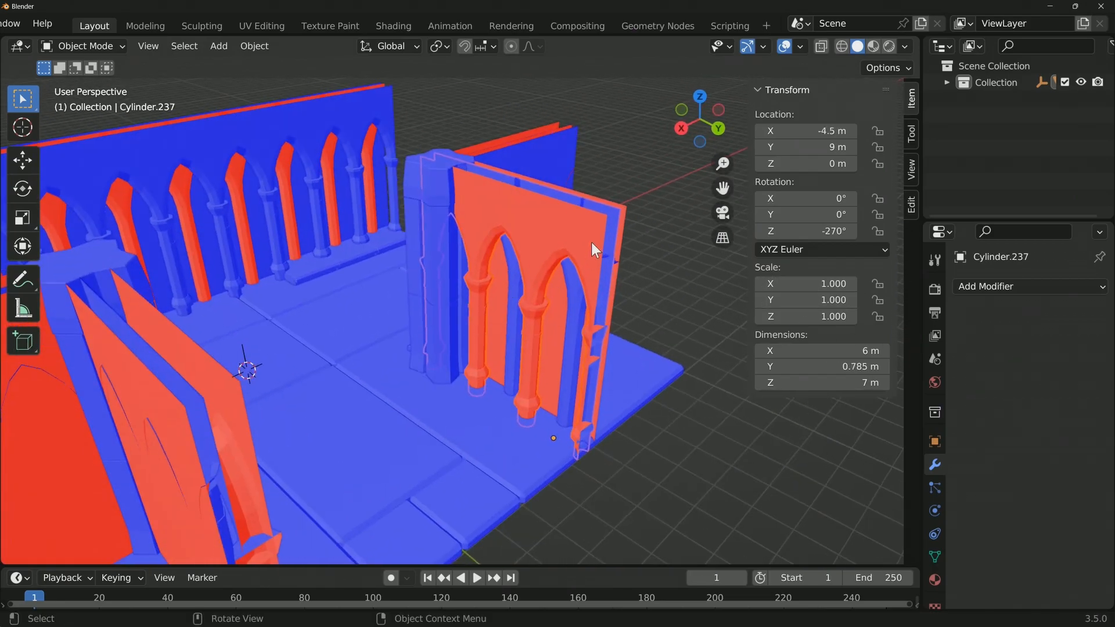
{"action": "middle_click_drag", "start_coordinate": [547, 262], "coordinate": [232, 264]}
{"action": "left_click", "coordinate": [210, 267]}
{"action": "middle_click_drag", "start_coordinate": [393, 247], "coordinate": [385, 270]}
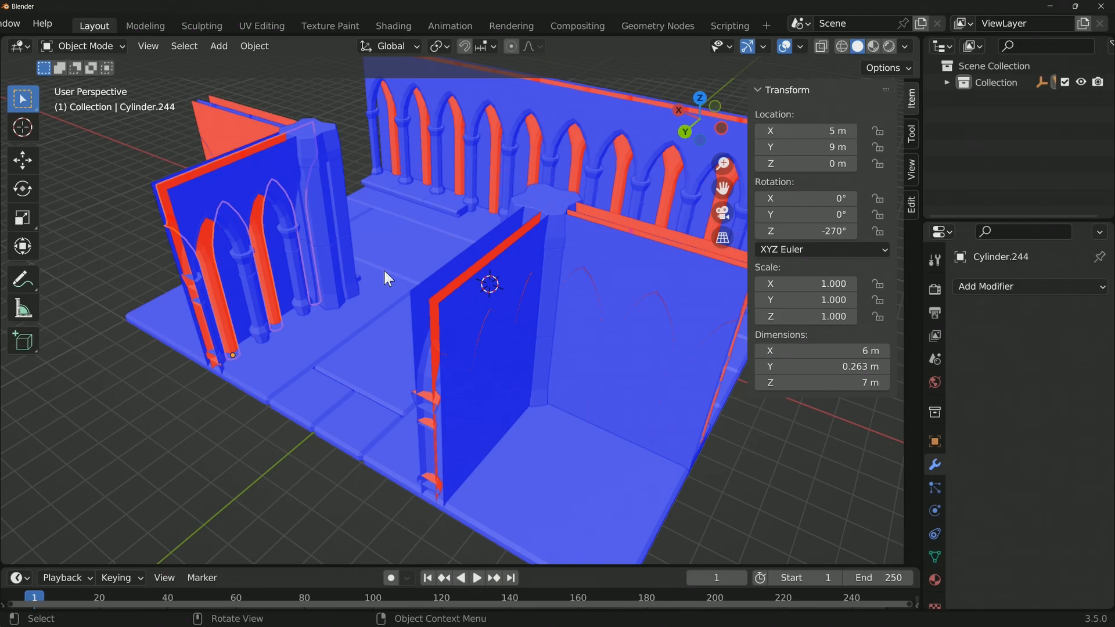
{"action": "scroll", "coordinate": [400, 272], "scroll_direction": "down", "scroll_amount": 3}
{"action": "scroll", "coordinate": [453, 264], "scroll_direction": "up", "scroll_amount": 3}
{"action": "middle_click_drag", "start_coordinate": [423, 249], "coordinate": [424, 383], "text": "shift"}
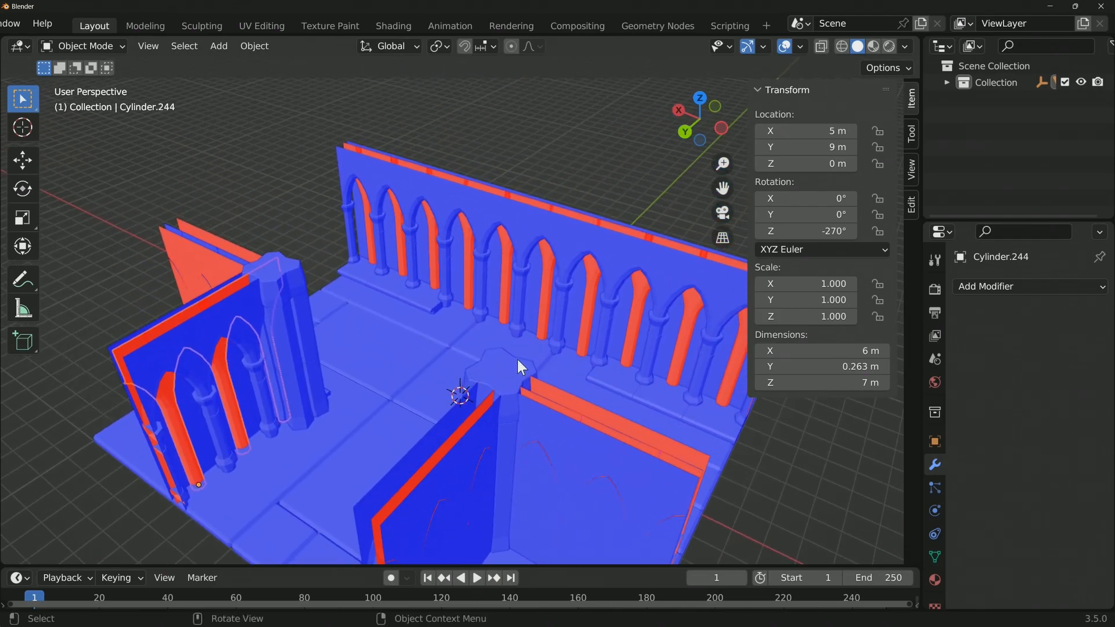
Select the geometry of all the room's objects together in Edit Mode and bring up the Normals options
{"action": "key", "text": "Tab"}
{"action": "key", "text": "a"}
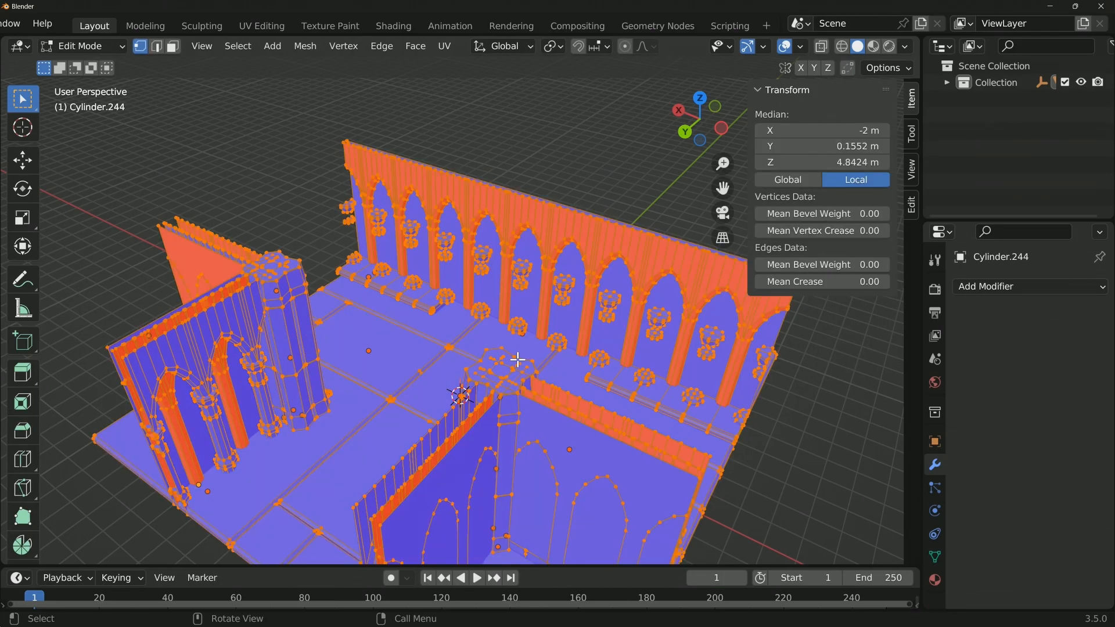
{"action": "key", "text": "Tab"}
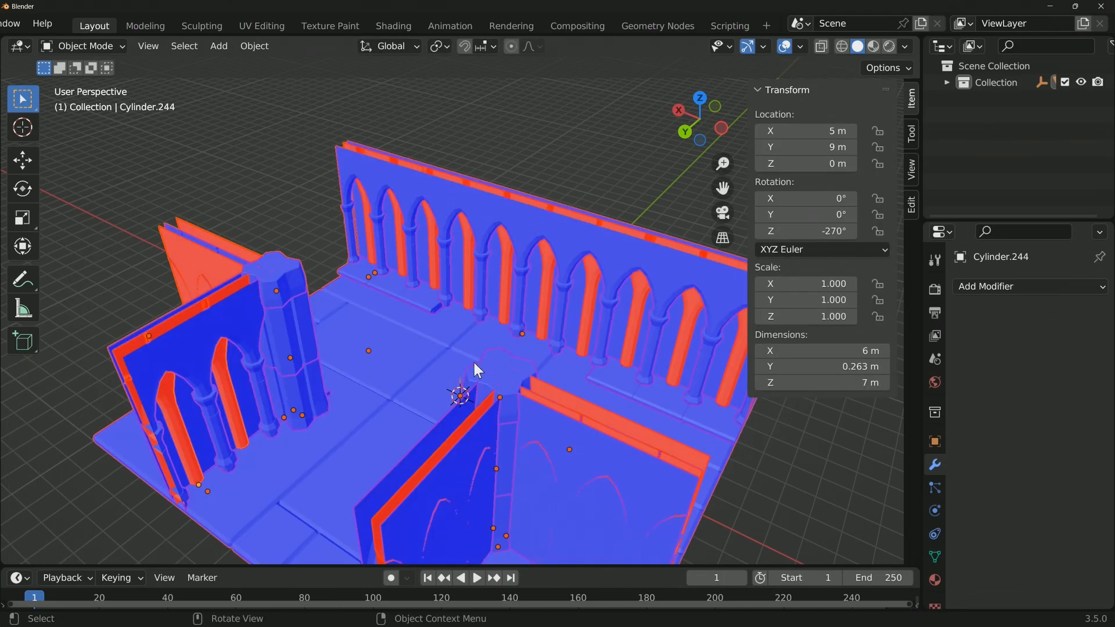
{"action": "middle_click_drag", "start_coordinate": [545, 337], "coordinate": [368, 332]}
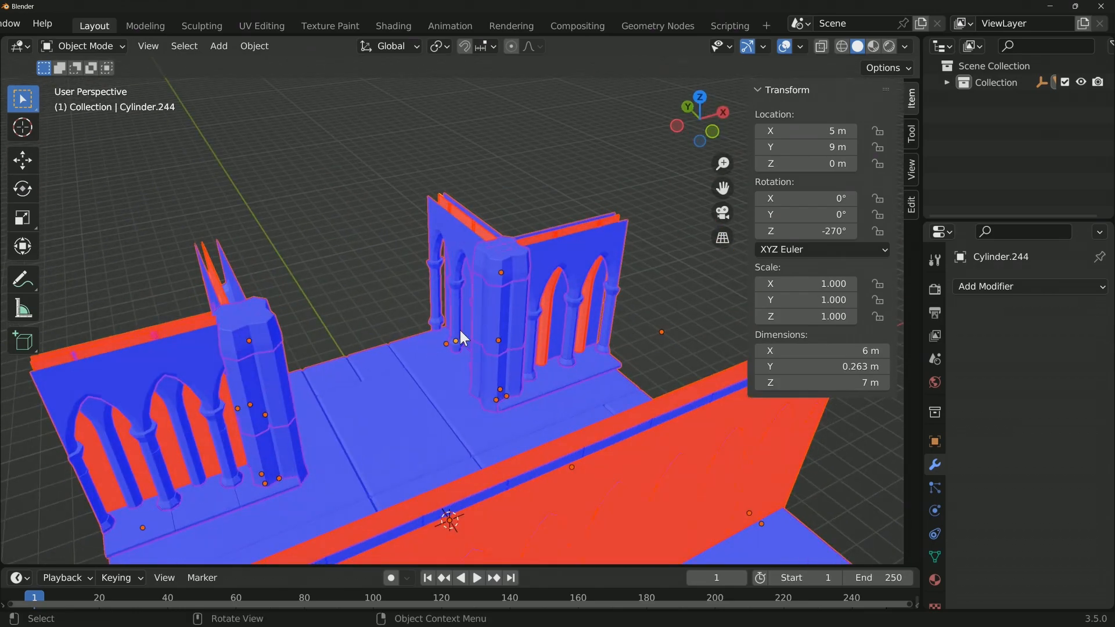
{"action": "key", "text": "Tab"}
{"action": "key", "text": "alt+a"}
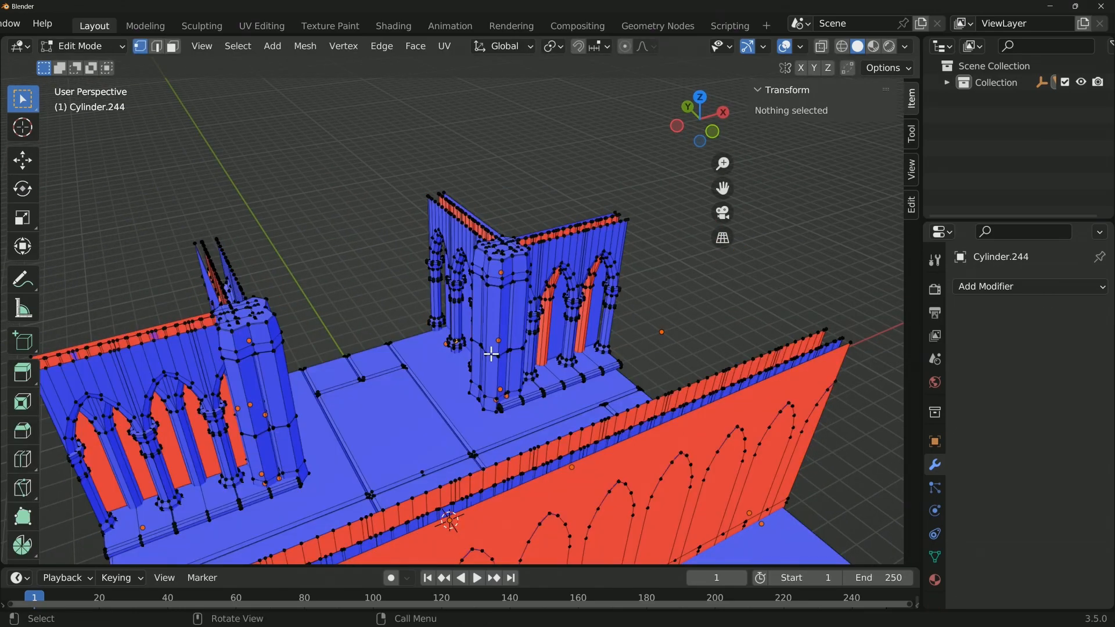
{"action": "key", "text": "a"}
{"action": "key", "text": "alt+a"}
{"action": "key", "text": "a"}
{"action": "middle_click_drag", "start_coordinate": [470, 410], "coordinate": [515, 288], "text": "shift"}
{"action": "key", "text": "alt+n"}
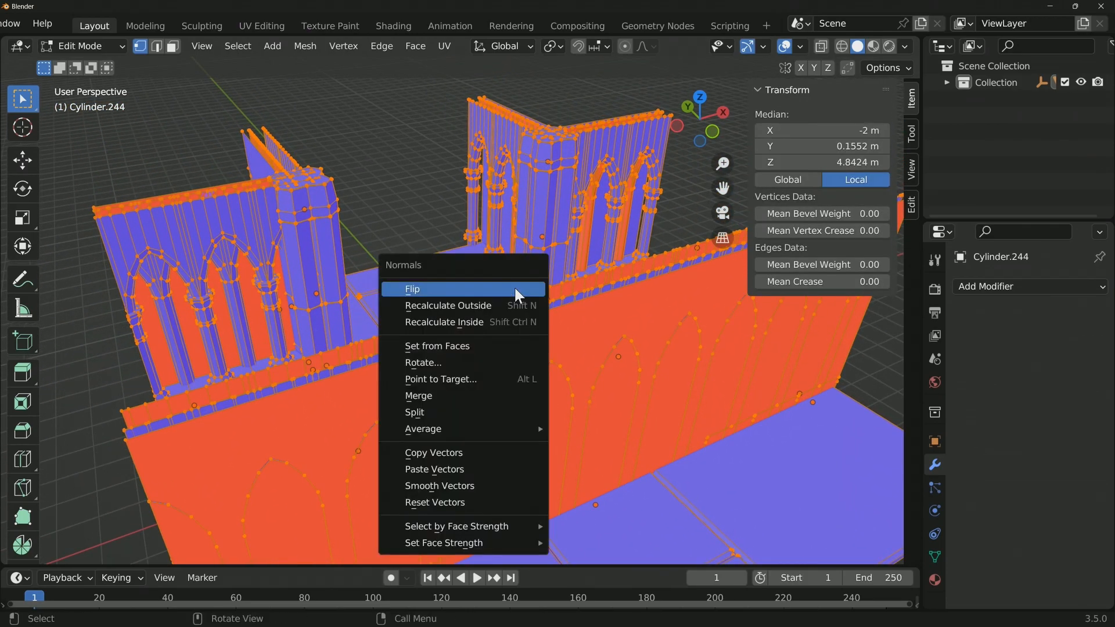
Look through the vertex, edge, face and mesh commands to locate the Normals operations
{"action": "left_click", "coordinate": [303, 47]}
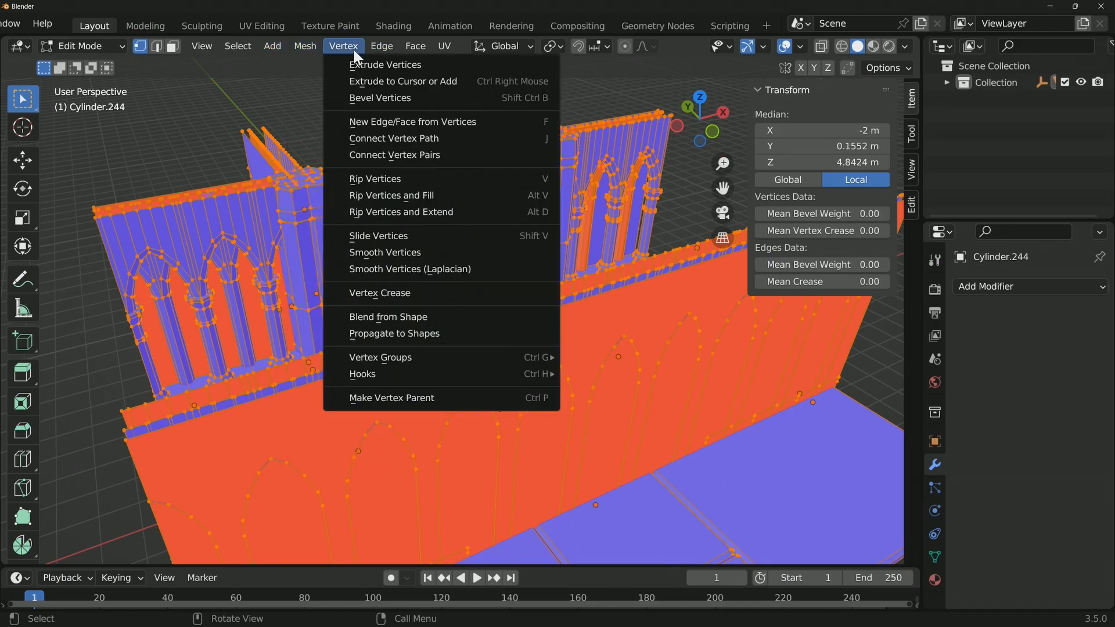
{"action": "mouse_move", "coordinate": [351, 50]}
{"action": "mouse_move", "coordinate": [414, 51]}
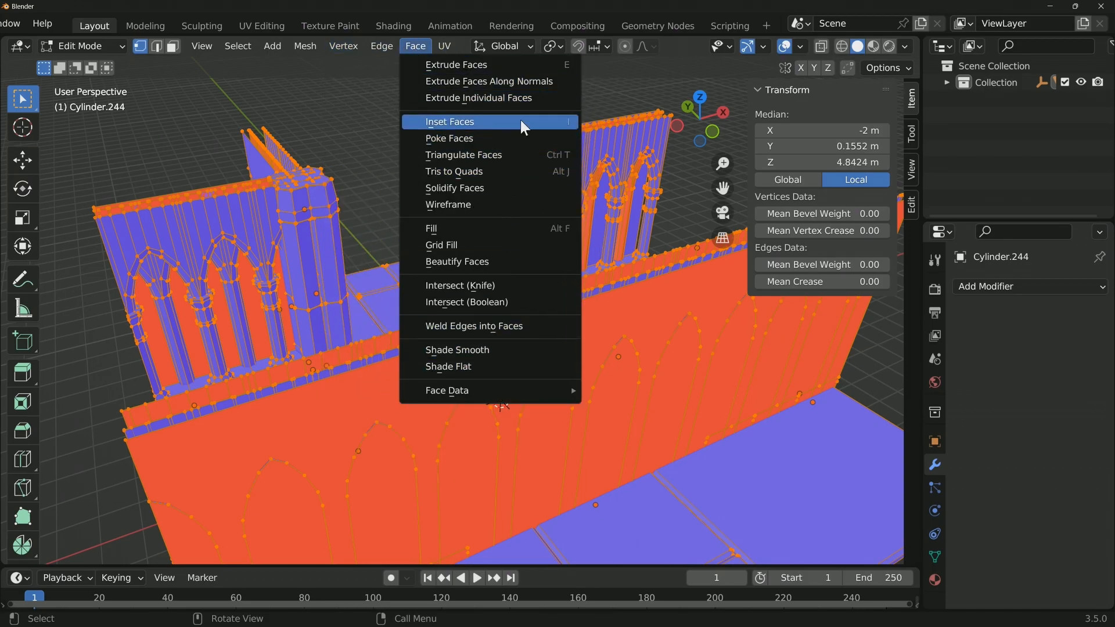
{"action": "mouse_move", "coordinate": [385, 43]}
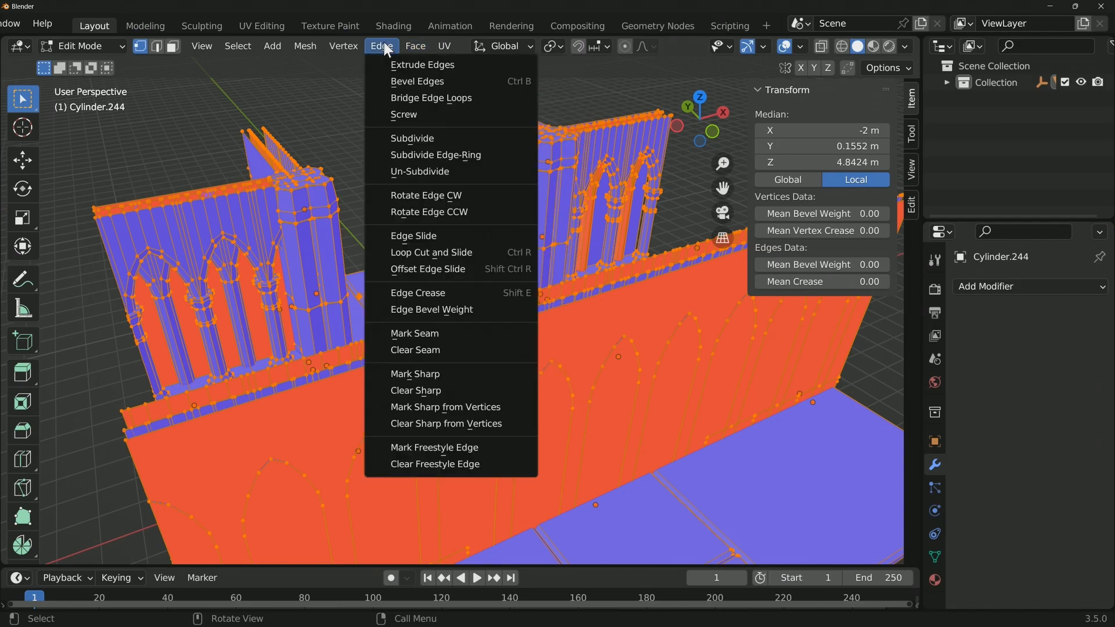
{"action": "mouse_move", "coordinate": [304, 45]}
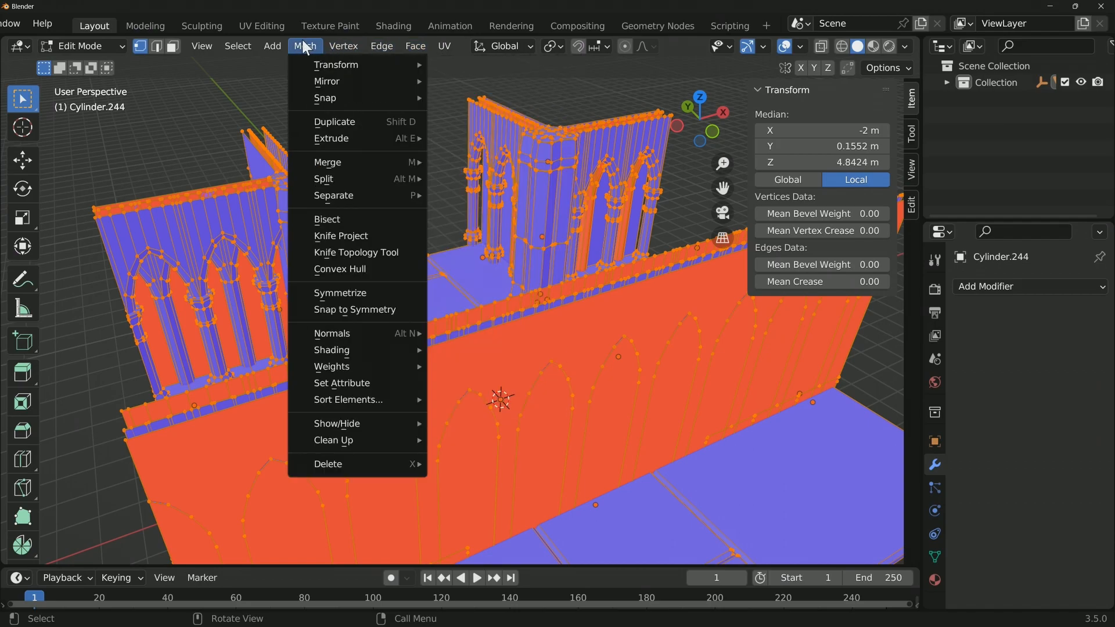
{"action": "mouse_move", "coordinate": [392, 332]}
{"action": "key", "text": "Escape"}
{"action": "scroll", "coordinate": [464, 198], "scroll_direction": "down", "scroll_amount": 10}
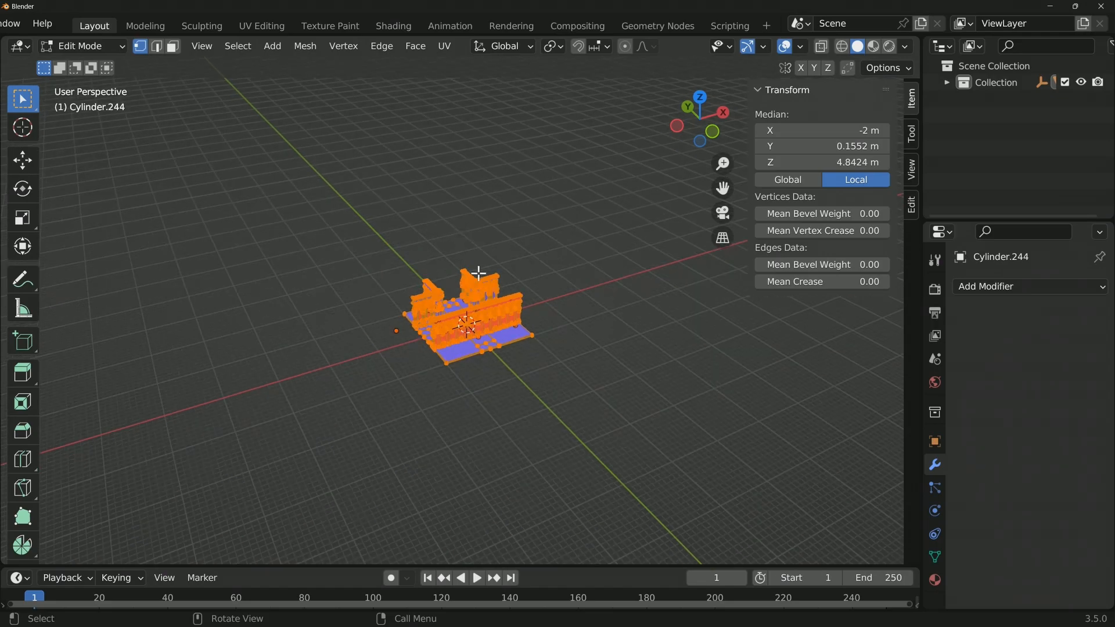
{"action": "key", "text": "shift+a"}
{"action": "left_click", "coordinate": [468, 290]}
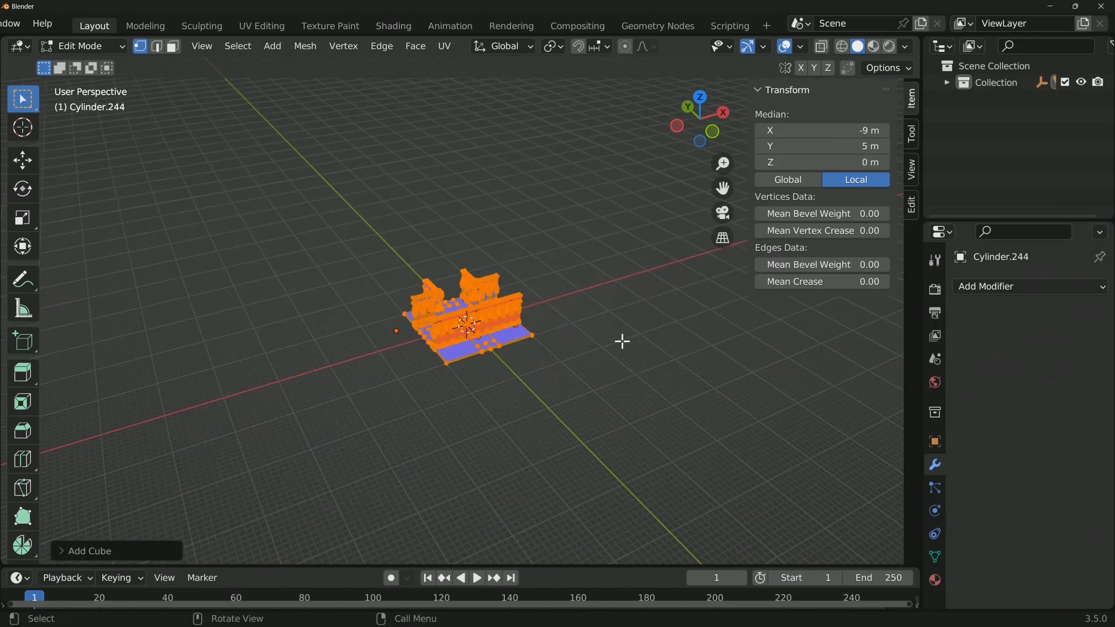
{"action": "key", "text": "g"}
{"action": "left_click", "coordinate": [518, 354]}
{"action": "scroll", "coordinate": [541, 334], "scroll_direction": "up", "scroll_amount": 7}
{"action": "key", "text": "ctrl+z"}
{"action": "scroll", "coordinate": [537, 333], "scroll_direction": "up", "scroll_amount": 4}
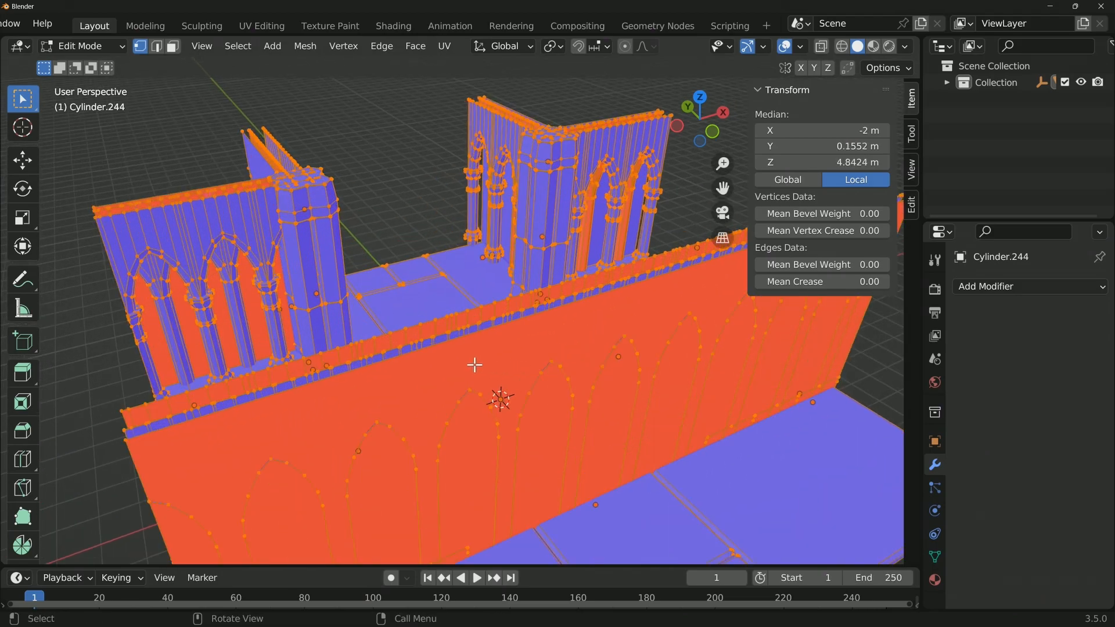
Add a test cube and move it clear of the room, to about X -3.1 m, Y 23.6 m, Z 1.1 m
{"action": "middle_click_drag", "start_coordinate": [473, 365], "coordinate": [582, 386]}
{"action": "key", "text": "Tab"}
{"action": "key", "text": "shift+a"}
{"action": "mouse_move", "coordinate": [556, 294]}
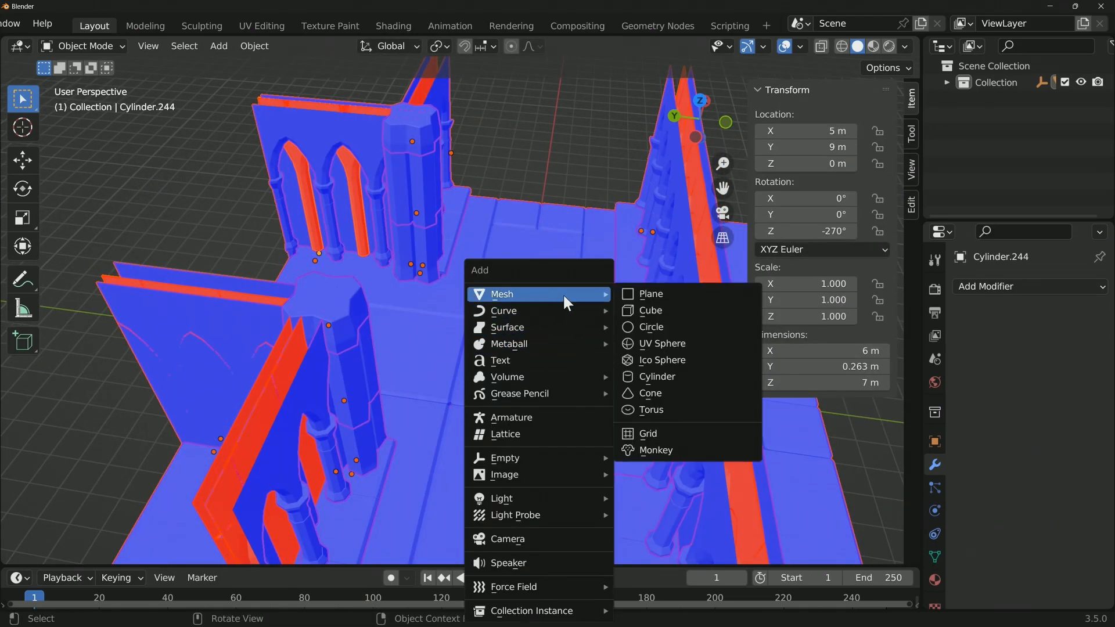
{"action": "left_click", "coordinate": [653, 311]}
{"action": "scroll", "coordinate": [615, 344], "scroll_direction": "down", "scroll_amount": 8}
{"action": "key", "text": "g"}
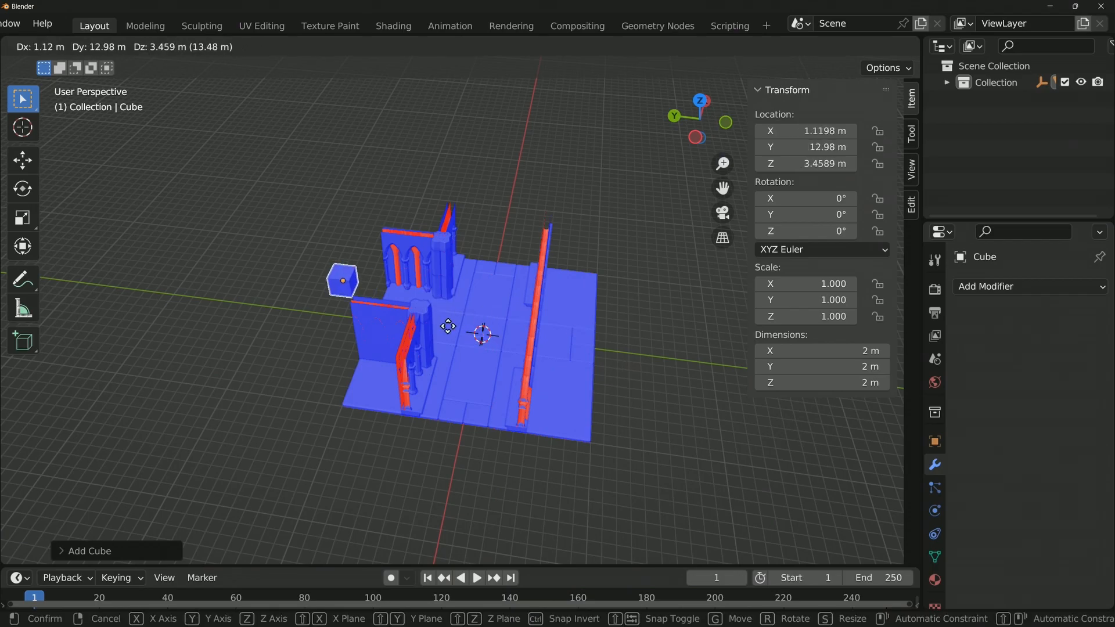
{"action": "left_click", "coordinate": [264, 360]}
{"action": "key", "text": "KP_Decimal"}
{"action": "scroll", "coordinate": [259, 348], "scroll_direction": "down", "scroll_amount": 5}
{"action": "middle_click_drag", "start_coordinate": [348, 361], "coordinate": [453, 277]}
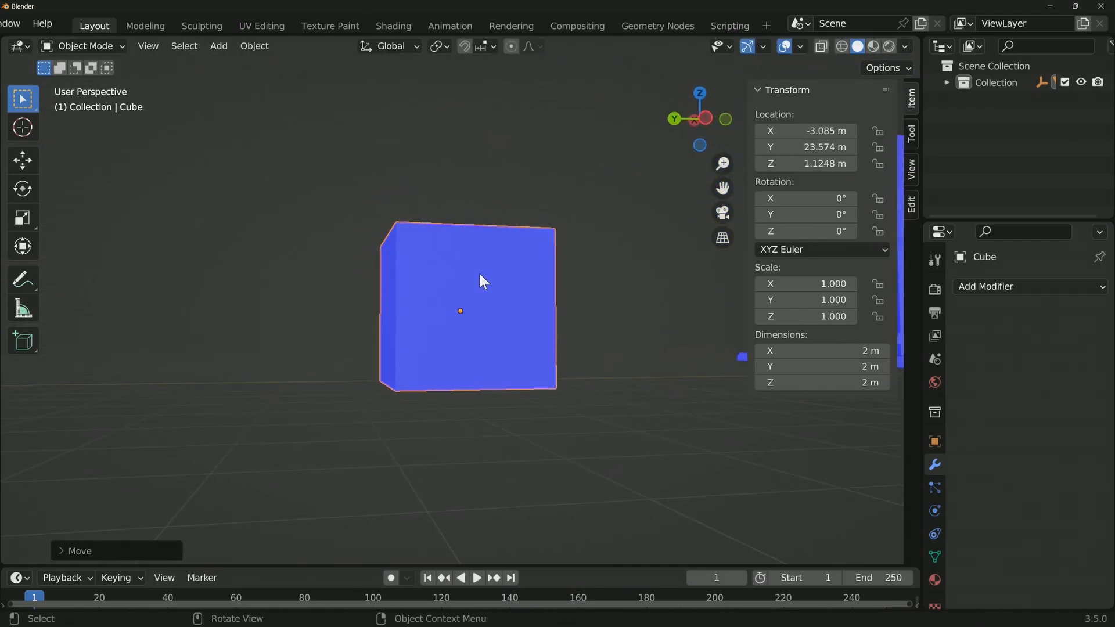
{"action": "middle_click_drag", "start_coordinate": [443, 190], "coordinate": [514, 288]}
Select the whole test cube in Edit Mode and recalculate its normals inside
{"action": "key", "text": "Tab"}
{"action": "left_click", "coordinate": [478, 304]}
{"action": "key", "text": "a"}
{"action": "key", "text": "alt+n"}
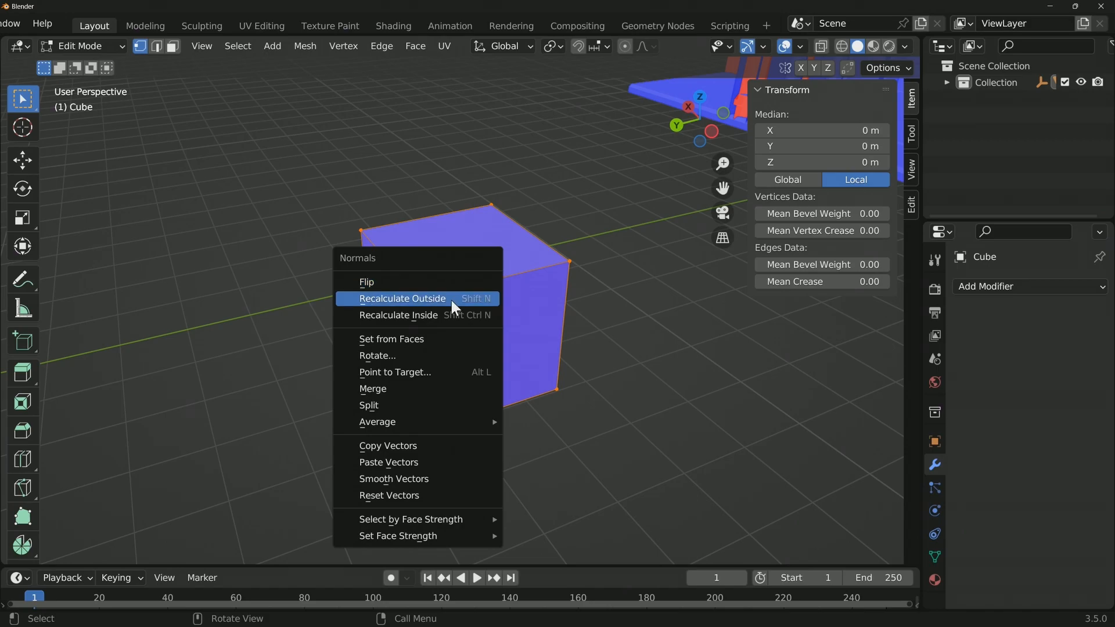
{"action": "left_click", "coordinate": [461, 318]}
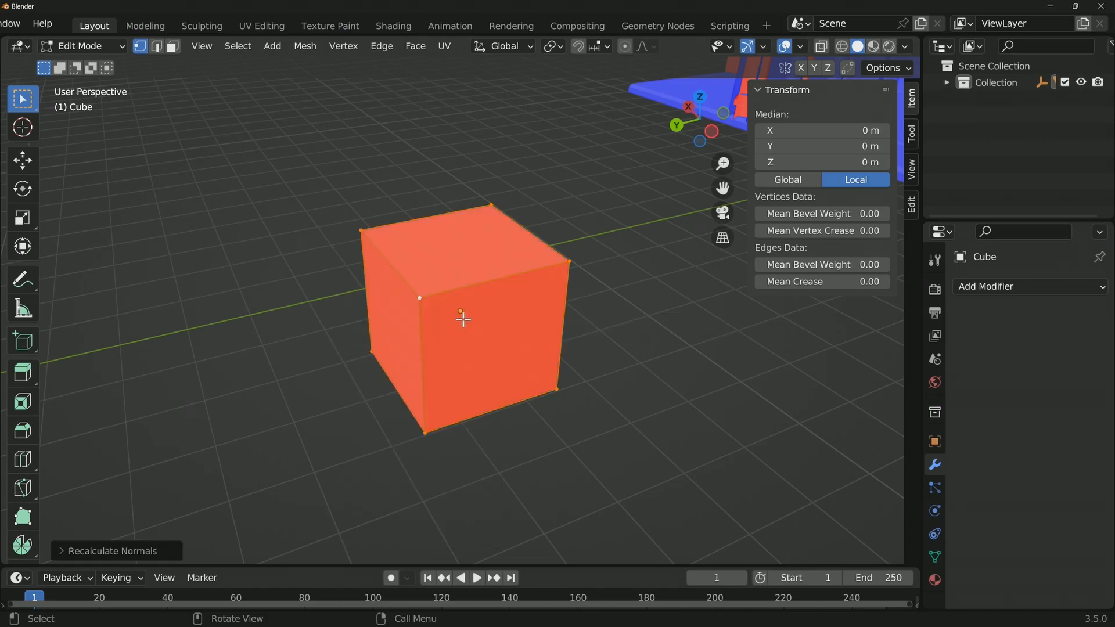
Recalculate the cube's normals outside and turn them inward again, leaving nothing selected
{"action": "key", "text": "alt+n"}
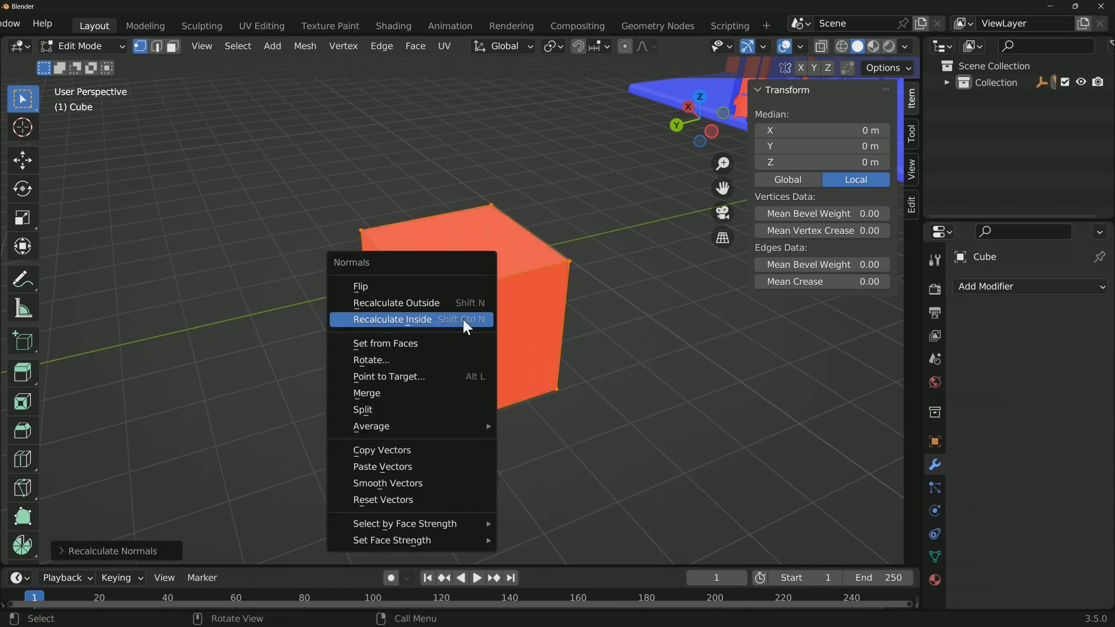
{"action": "left_click", "coordinate": [465, 303]}
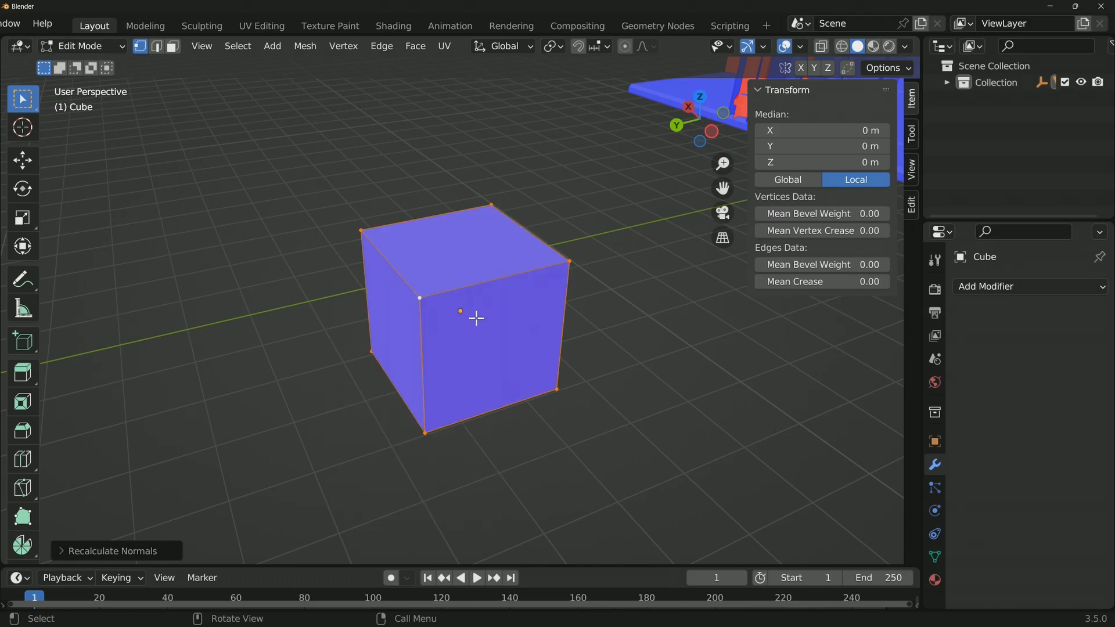
{"action": "key", "text": "alt+n"}
{"action": "left_click", "coordinate": [481, 350]}
{"action": "key", "text": "alt+a"}
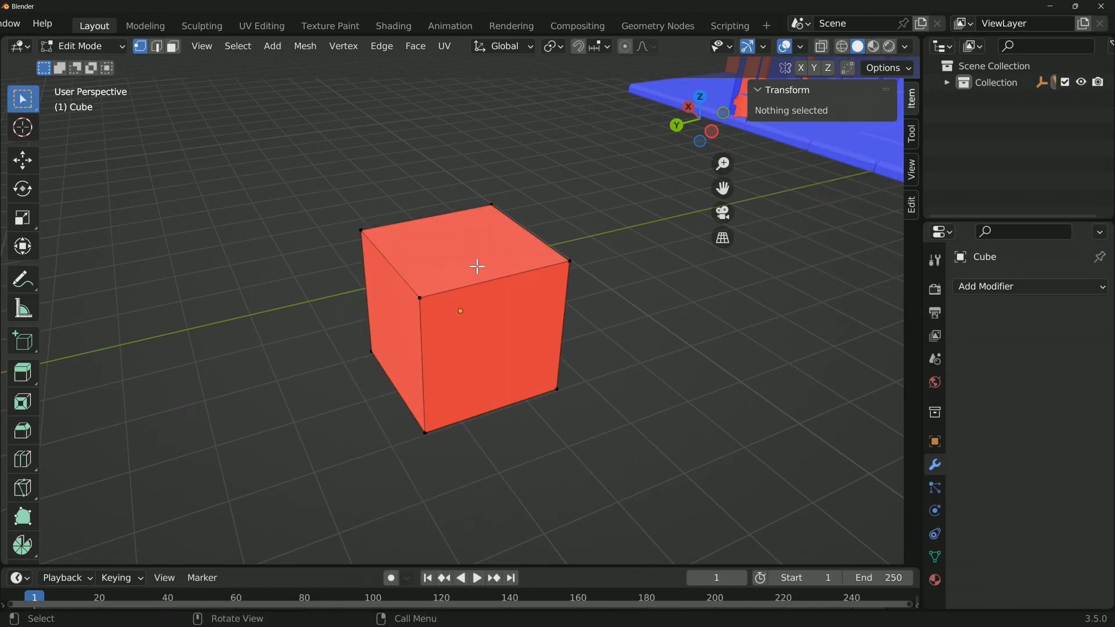
Delete the cube's top face in face select mode and look at the orientation of its interior
{"action": "left_click", "coordinate": [172, 46]}
{"action": "left_click", "coordinate": [438, 241]}
{"action": "key", "text": "x"}
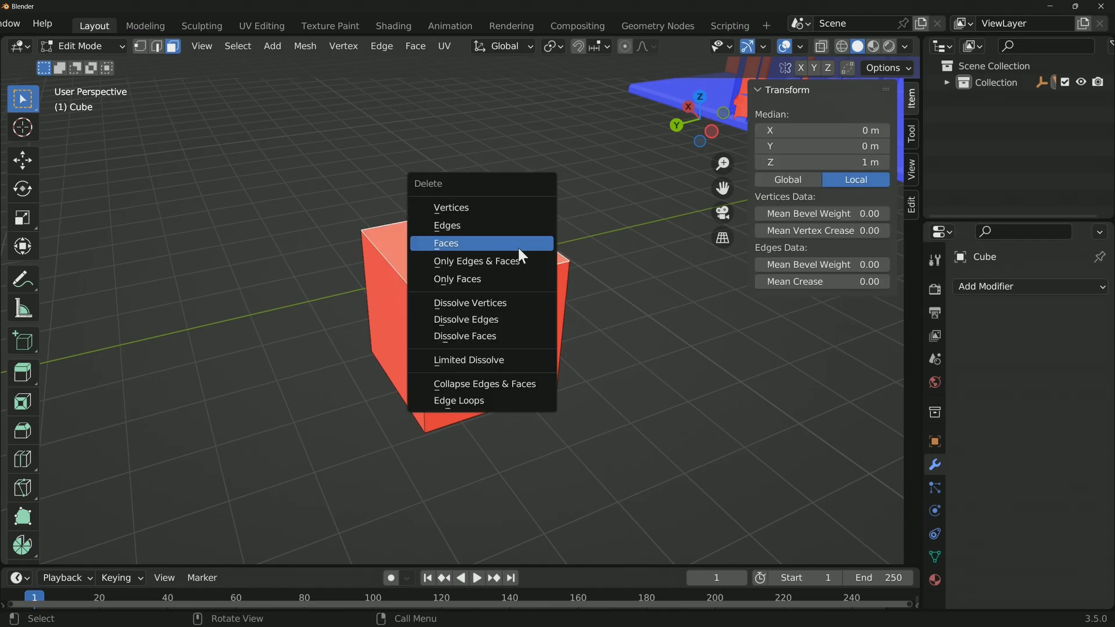
{"action": "left_click", "coordinate": [516, 242]}
{"action": "middle_click_drag", "start_coordinate": [328, 337], "coordinate": [560, 314]}
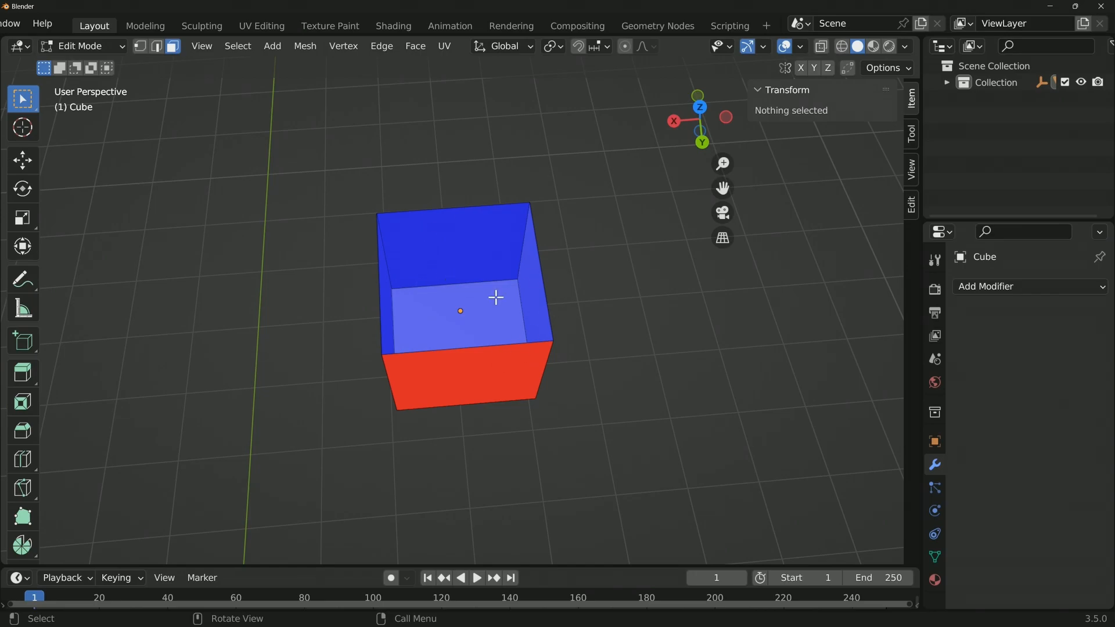
{"action": "middle_click_drag", "start_coordinate": [570, 264], "coordinate": [441, 204]}
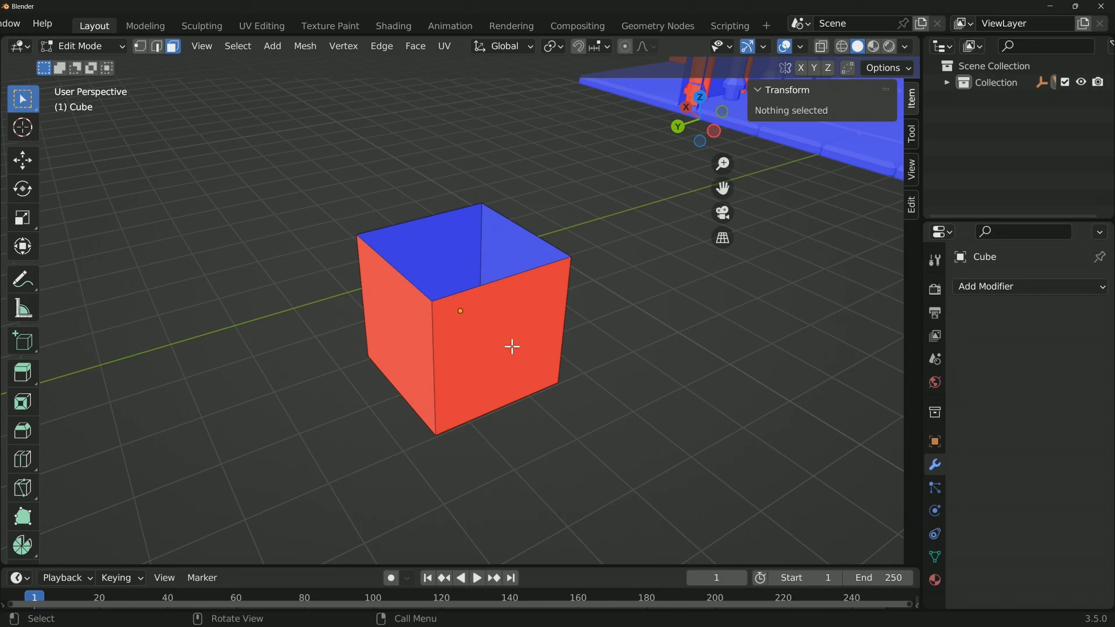
Recalculate the normals of the whole open cube outside and undo that change
{"action": "key", "text": "a"}
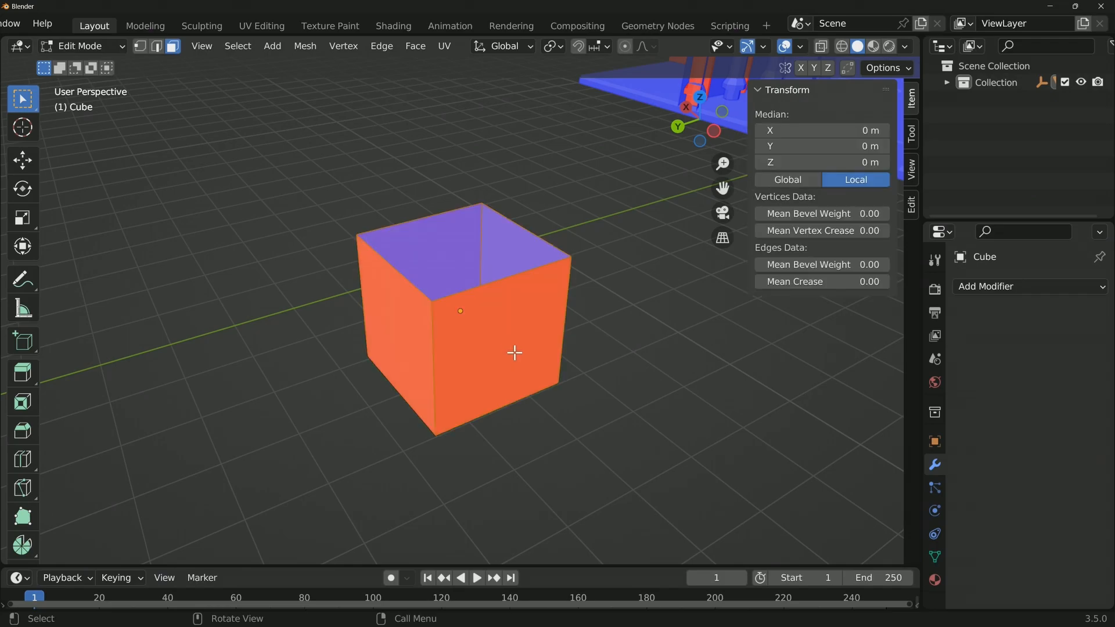
{"action": "key", "text": "alt+n"}
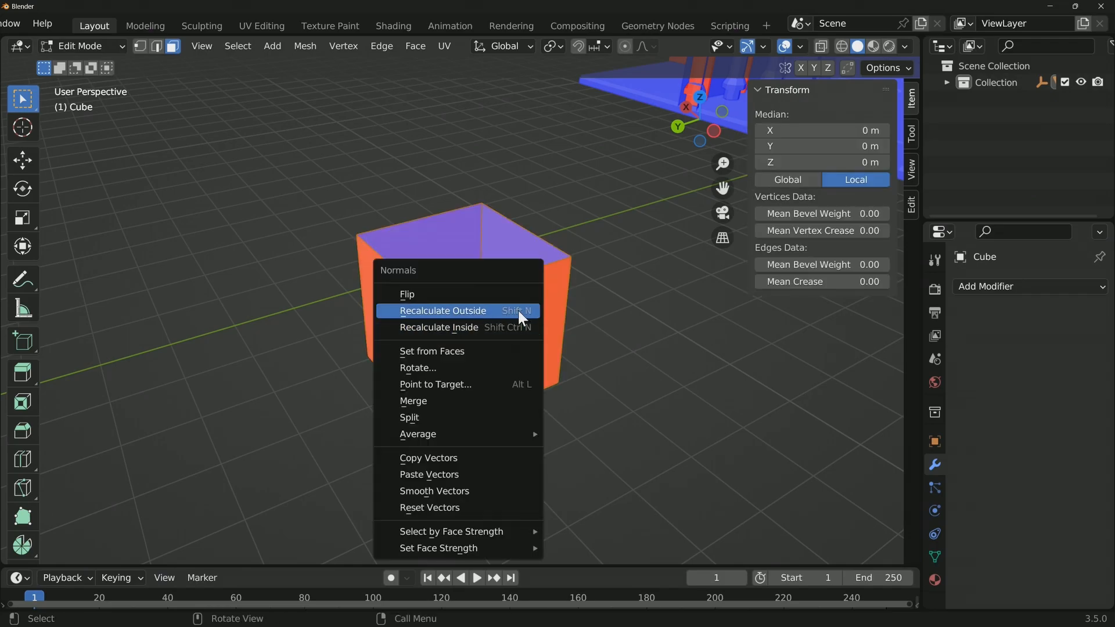
{"action": "left_click", "coordinate": [517, 310]}
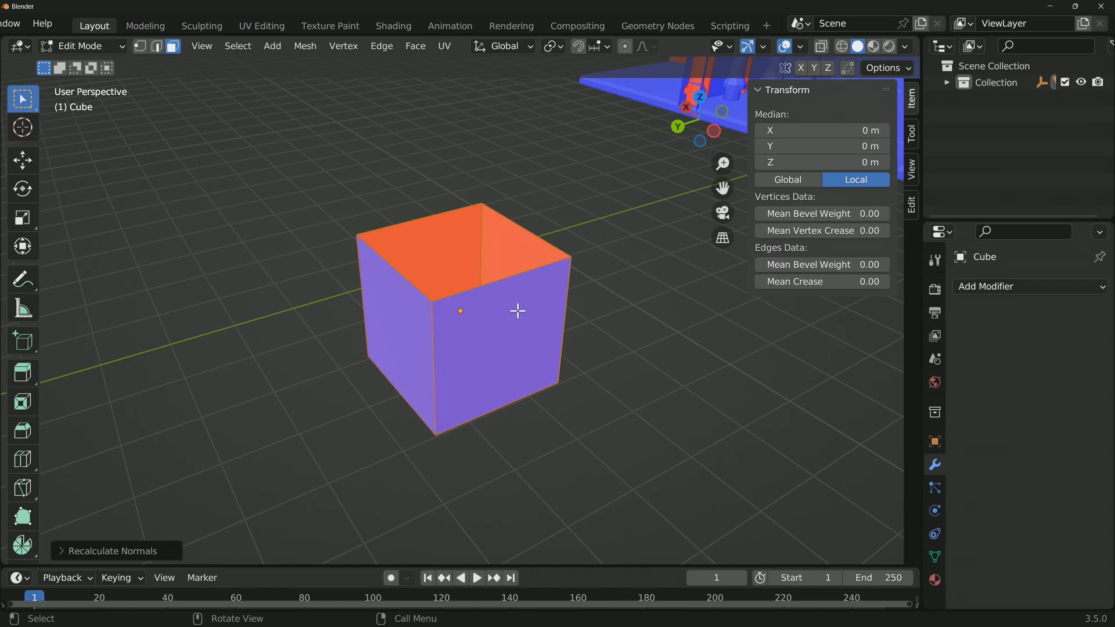
{"action": "key", "text": "ctrl+z"}
Delete the open test cube and return to Object Mode
{"action": "middle_click_drag", "start_coordinate": [517, 309], "coordinate": [270, 354]}
{"action": "scroll", "coordinate": [547, 328], "scroll_direction": "up", "scroll_amount": 1}
{"action": "key", "text": "x"}
{"action": "left_click", "coordinate": [576, 301]}
{"action": "key", "text": "Tab"}
Select all the room's objects with the floor tiles active and open them together in Edit Mode
{"action": "scroll", "coordinate": [631, 289], "scroll_direction": "down", "scroll_amount": 4}
{"action": "scroll", "coordinate": [427, 330], "scroll_direction": "up", "scroll_amount": 5}
{"action": "middle_click_drag", "start_coordinate": [427, 330], "coordinate": [496, 273]}
{"action": "left_click", "coordinate": [487, 395]}
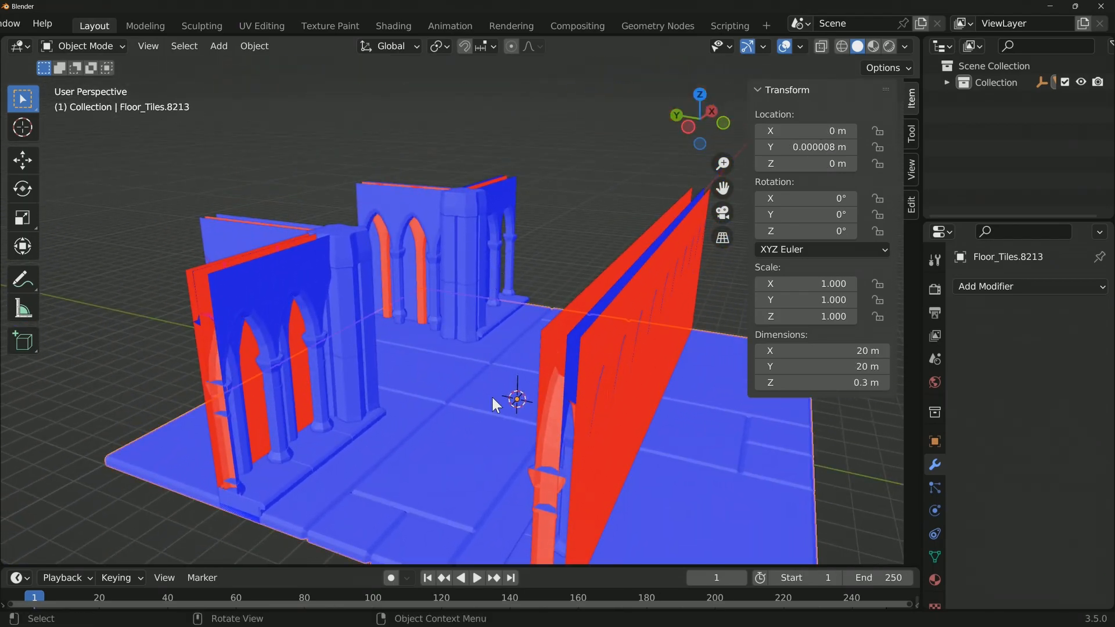
{"action": "key", "text": "Tab"}
{"action": "key", "text": "Tab"}
{"action": "scroll", "coordinate": [517, 259], "scroll_direction": "down", "scroll_amount": 4}
{"action": "key", "text": "a"}
{"action": "key", "text": "Tab"}
{"action": "scroll", "coordinate": [515, 267], "scroll_direction": "up", "scroll_amount": 4}
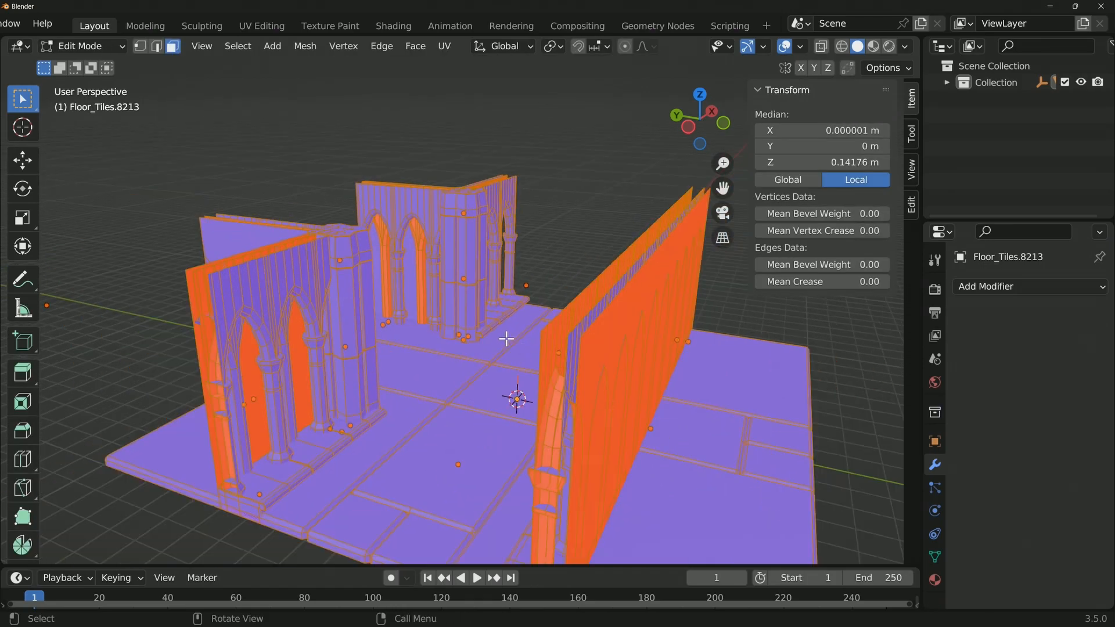
Recalculate the normals of all the room's geometry outside and return to Object Mode
{"action": "key", "text": "alt+n"}
{"action": "left_click", "coordinate": [504, 337]}
{"action": "middle_click_drag", "start_coordinate": [503, 337], "coordinate": [281, 356]}
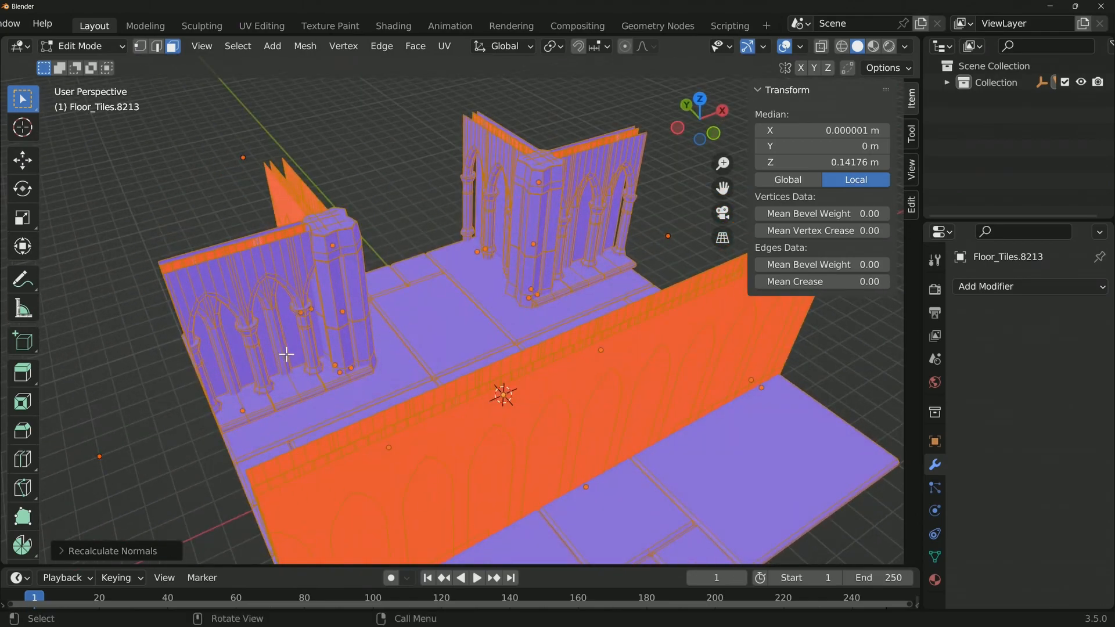
{"action": "scroll", "coordinate": [489, 349], "scroll_direction": "down", "scroll_amount": 2}
{"action": "scroll", "coordinate": [495, 365], "scroll_direction": "up", "scroll_amount": 5}
{"action": "middle_click_drag", "start_coordinate": [496, 368], "coordinate": [548, 281]}
{"action": "key", "text": "Tab"}
Examine the face orientation of the arches, columns and flat back panels from both sides of the room
{"action": "scroll", "coordinate": [605, 328], "scroll_direction": "down", "scroll_amount": 5}
{"action": "scroll", "coordinate": [604, 329], "scroll_direction": "down", "scroll_amount": 3}
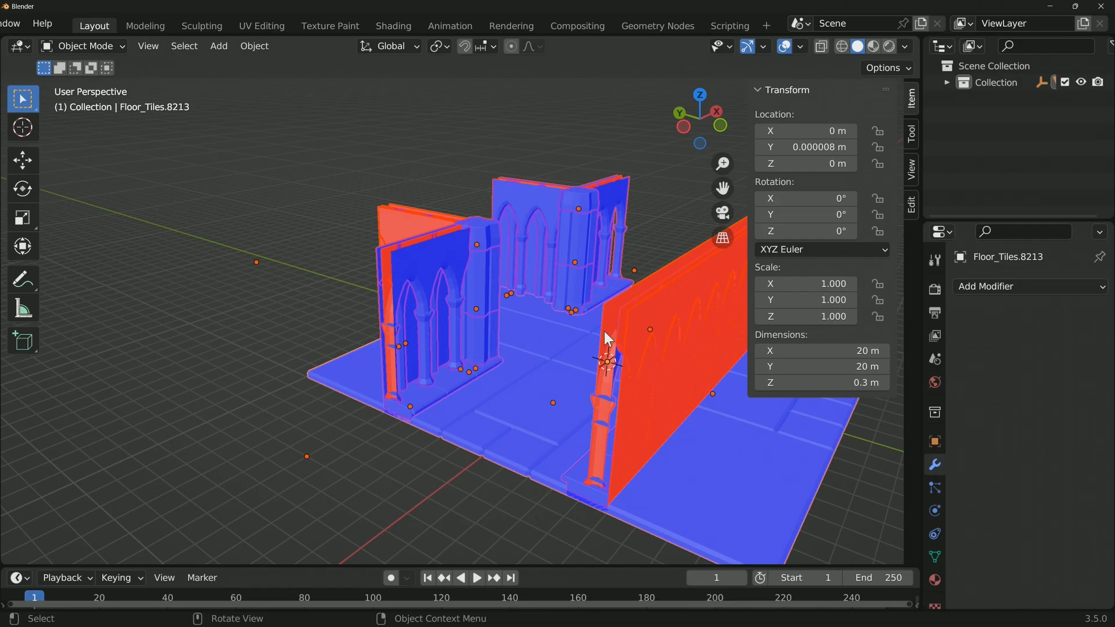
{"action": "scroll", "coordinate": [493, 291], "scroll_direction": "up", "scroll_amount": 10}
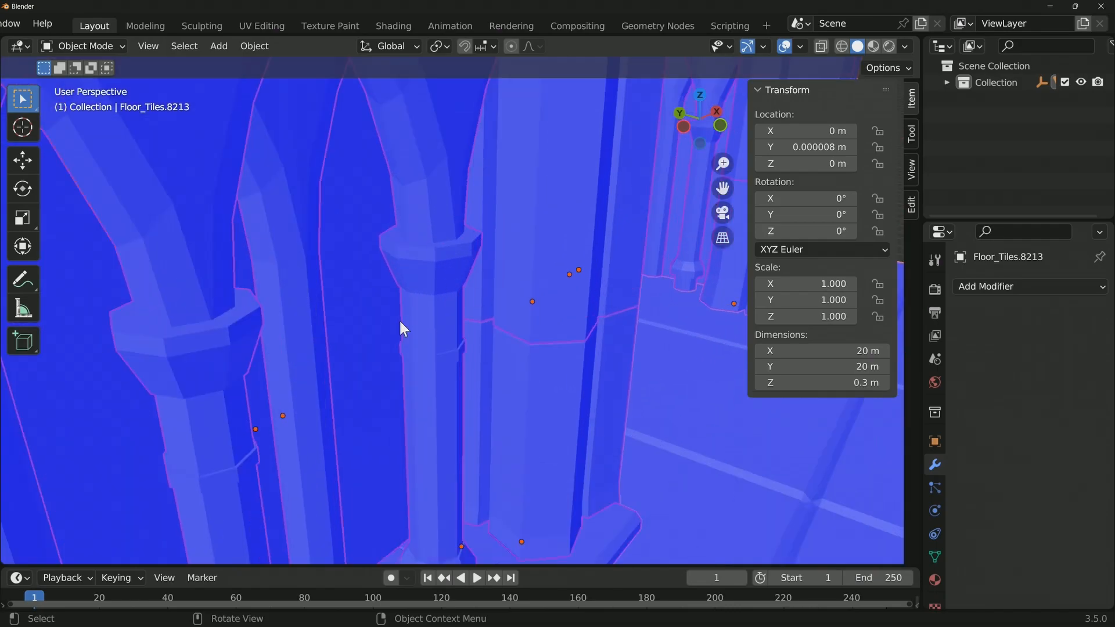
{"action": "left_click", "coordinate": [381, 351]}
{"action": "scroll", "coordinate": [342, 354], "scroll_direction": "down", "scroll_amount": 10}
{"action": "middle_click_drag", "start_coordinate": [338, 331], "coordinate": [623, 303]}
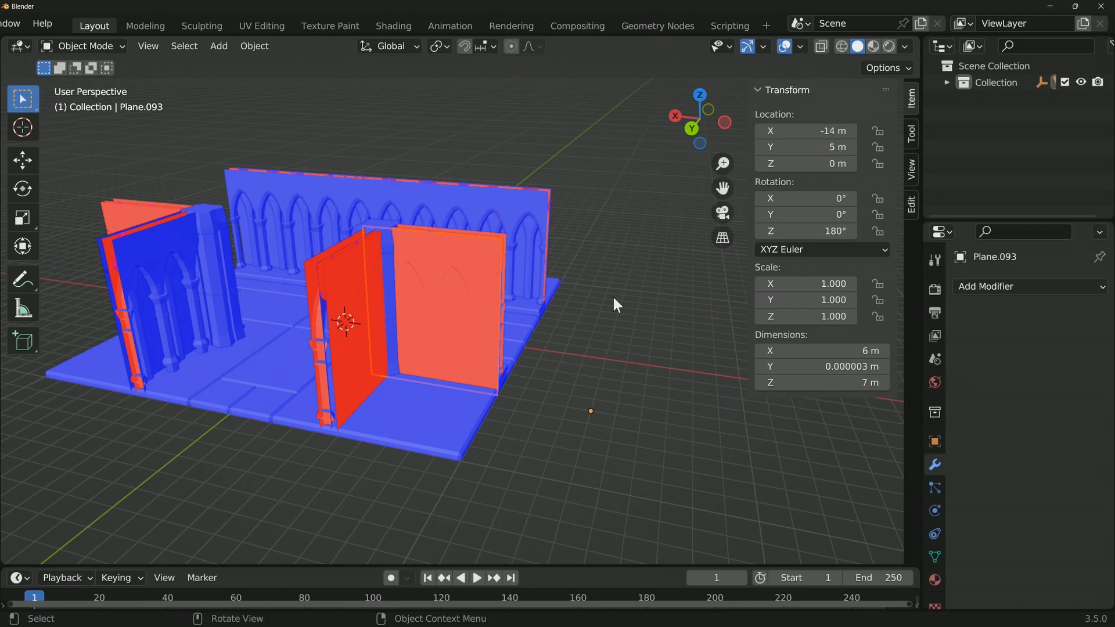
{"action": "middle_click_drag", "start_coordinate": [497, 316], "coordinate": [291, 280]}
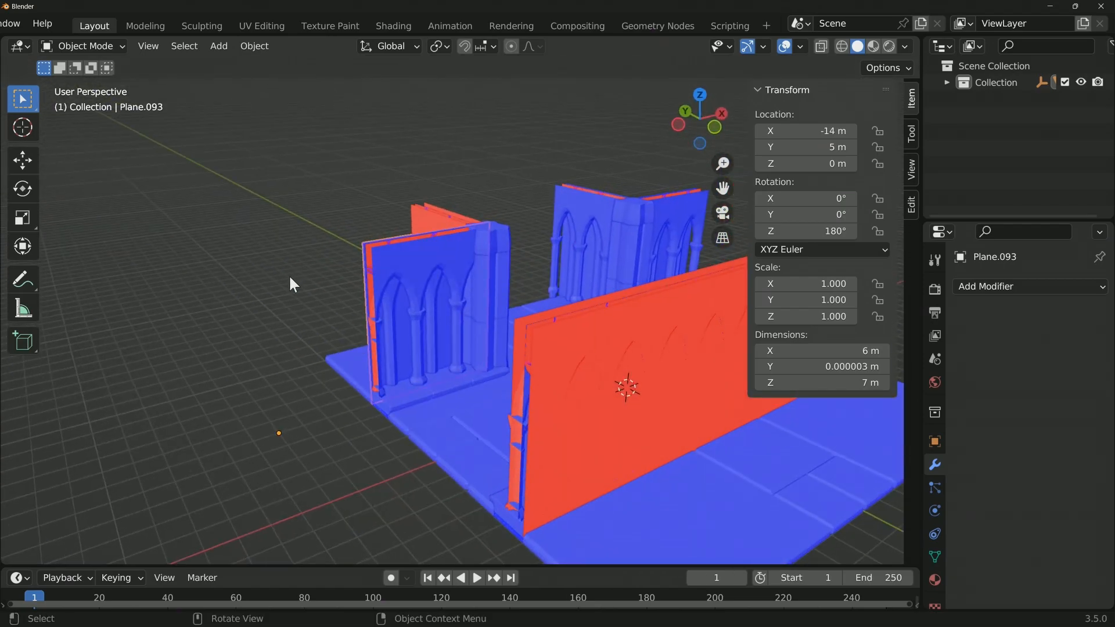
{"action": "mouse_move", "coordinate": [430, 303]}
{"action": "middle_mouse_down"}
{"action": "mouse_move", "coordinate": [530, 336]}
{"action": "mouse_move", "coordinate": [566, 323]}
{"action": "mouse_move", "coordinate": [526, 308]}
{"action": "mouse_move", "coordinate": [570, 251]}
{"action": "mouse_move", "coordinate": [486, 306]}
{"action": "mouse_move", "coordinate": [423, 293]}
{"action": "mouse_move", "coordinate": [461, 337]}
{"action": "mouse_move", "coordinate": [515, 318]}
{"action": "mouse_move", "coordinate": [437, 320]}
{"action": "middle_mouse_up"}
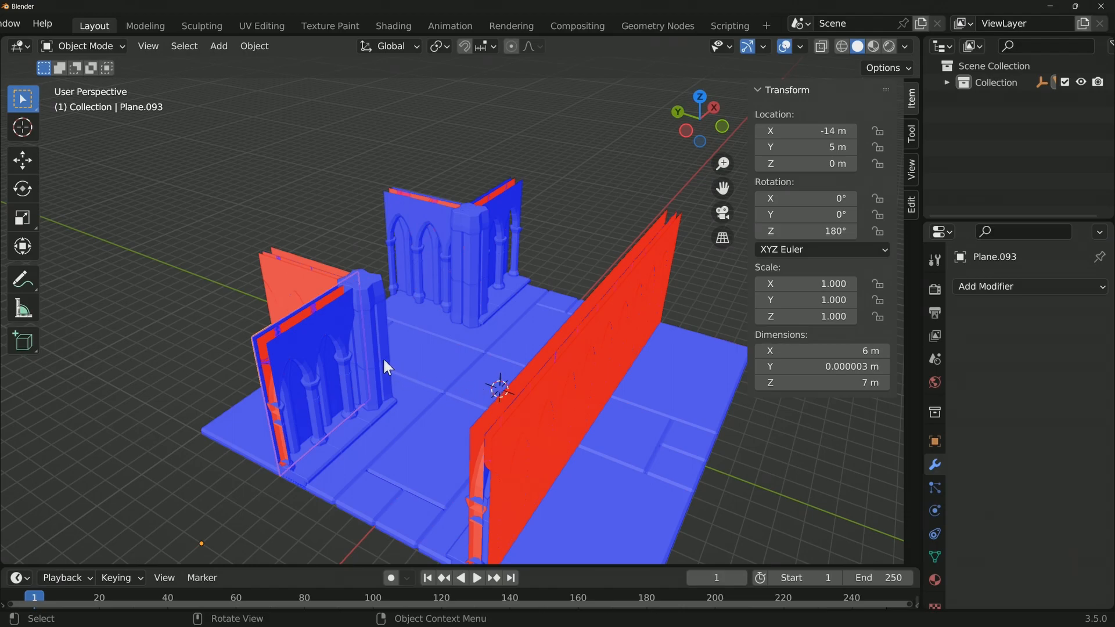
Isolate the arch-and-column piece beside the corner column and view its front in Edit Mode
{"action": "left_click", "coordinate": [298, 317]}
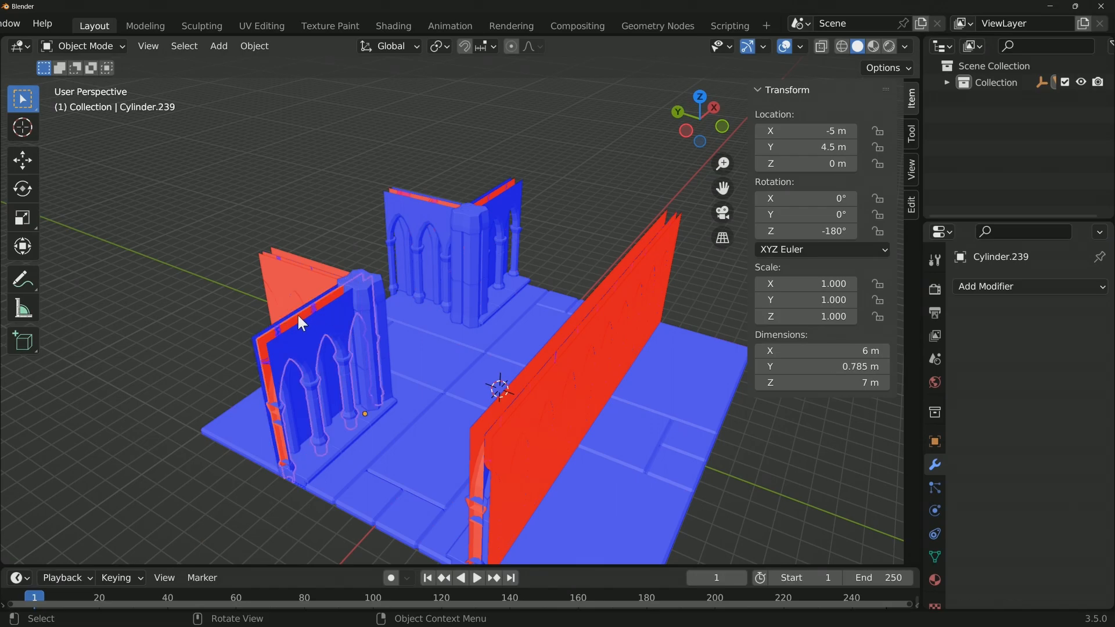
{"action": "key", "text": "KP_Divide"}
{"action": "middle_click_drag", "start_coordinate": [295, 316], "coordinate": [399, 217]}
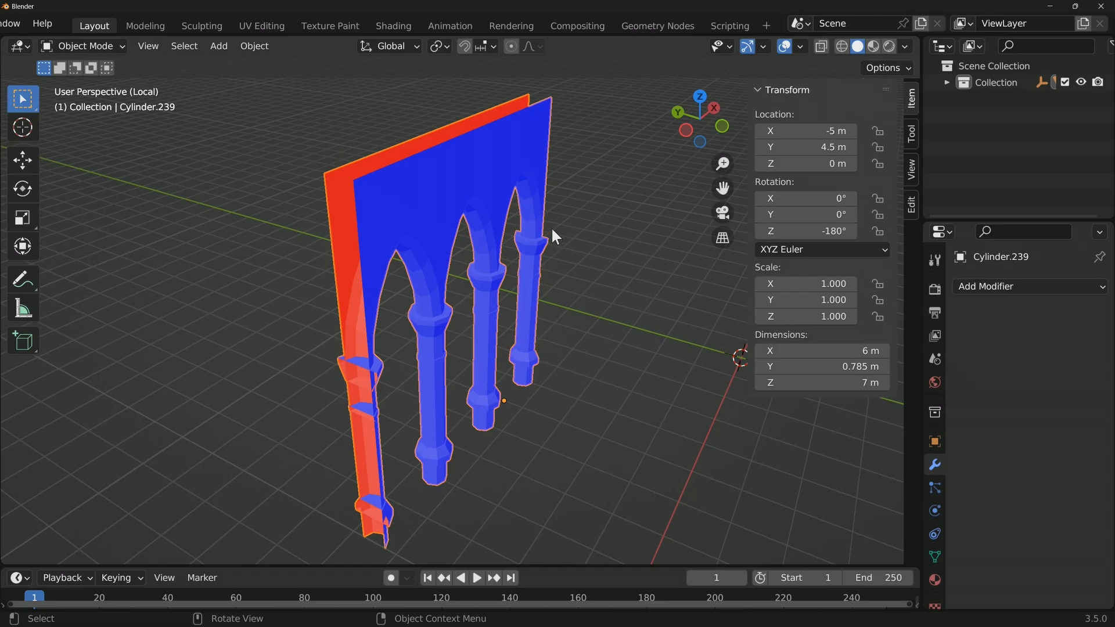
{"action": "key", "text": "Tab"}
{"action": "middle_click_drag", "start_coordinate": [563, 234], "coordinate": [508, 213]}
{"action": "middle_click_drag", "start_coordinate": [483, 198], "coordinate": [485, 198]}
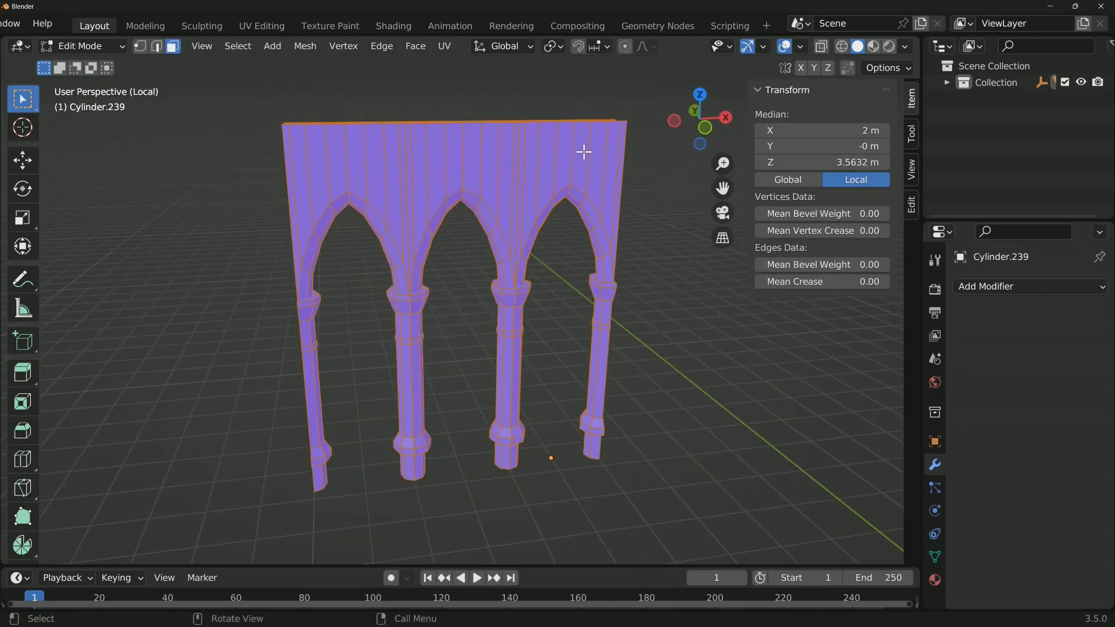
Select the wall strips and arch underside faces of the outer half arch at the end nearest the piece's origin
{"action": "left_click", "coordinate": [583, 153]}
{"action": "left_click", "coordinate": [598, 158], "text": "shift"}
{"action": "left_click", "coordinate": [613, 169], "text": "shift"}
{"action": "left_click", "coordinate": [619, 177], "text": "shift"}
{"action": "left_click", "coordinate": [579, 199], "text": "shift"}
{"action": "left_click", "coordinate": [578, 205], "text": "shift"}
{"action": "left_click", "coordinate": [588, 212], "text": "shift"}
{"action": "left_click", "coordinate": [592, 225], "text": "shift"}
{"action": "left_click", "coordinate": [595, 238], "text": "shift"}
{"action": "left_click", "coordinate": [601, 258], "text": "shift"}
{"action": "left_click", "coordinate": [601, 270], "text": "shift"}
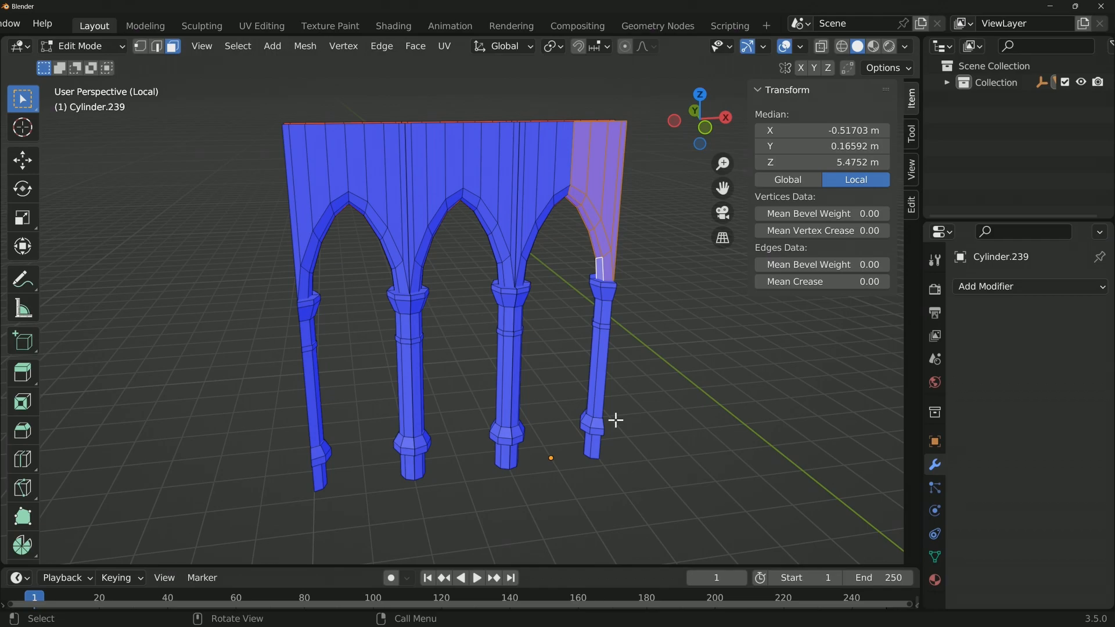
Leave the isolated view and examine the flat panel behind the arches in Object and Edit Mode
{"action": "key", "text": "KP_Divide"}
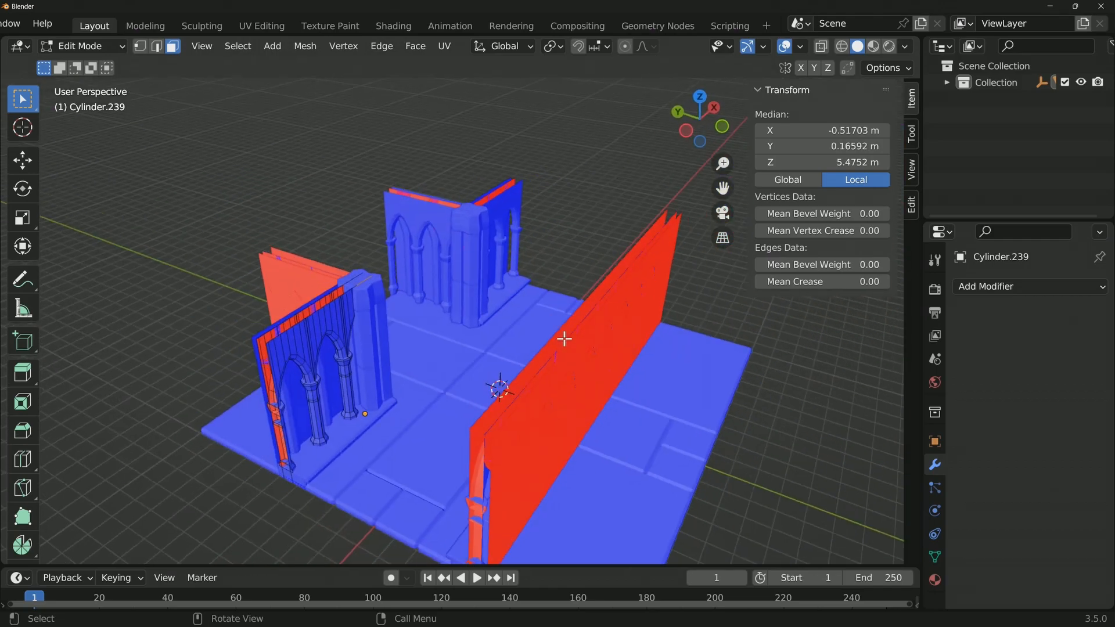
{"action": "scroll", "coordinate": [400, 371], "scroll_direction": "up", "scroll_amount": 5}
{"action": "middle_click_drag", "start_coordinate": [279, 378], "coordinate": [468, 301], "text": "shift"}
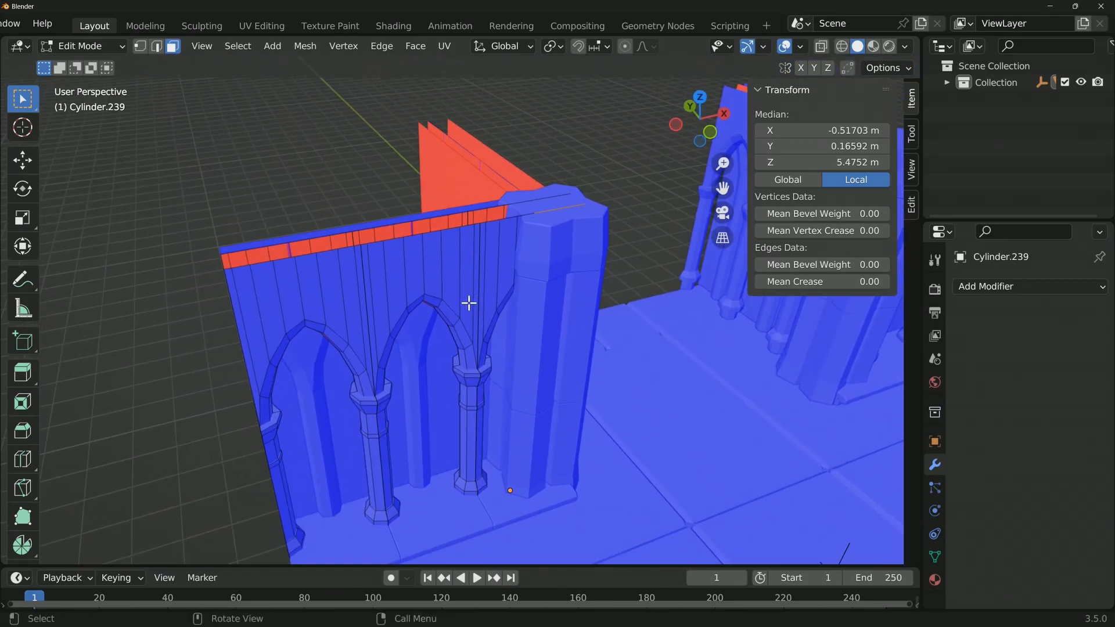
{"action": "key", "text": "Tab"}
{"action": "left_click", "coordinate": [442, 372]}
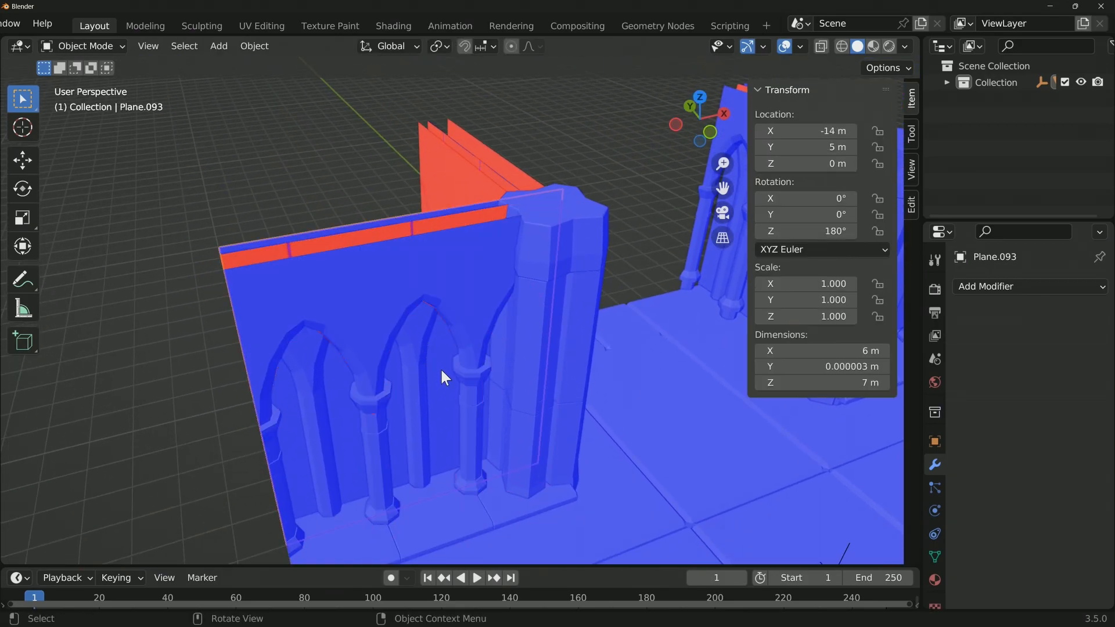
{"action": "middle_click_drag", "start_coordinate": [451, 339], "coordinate": [456, 304]}
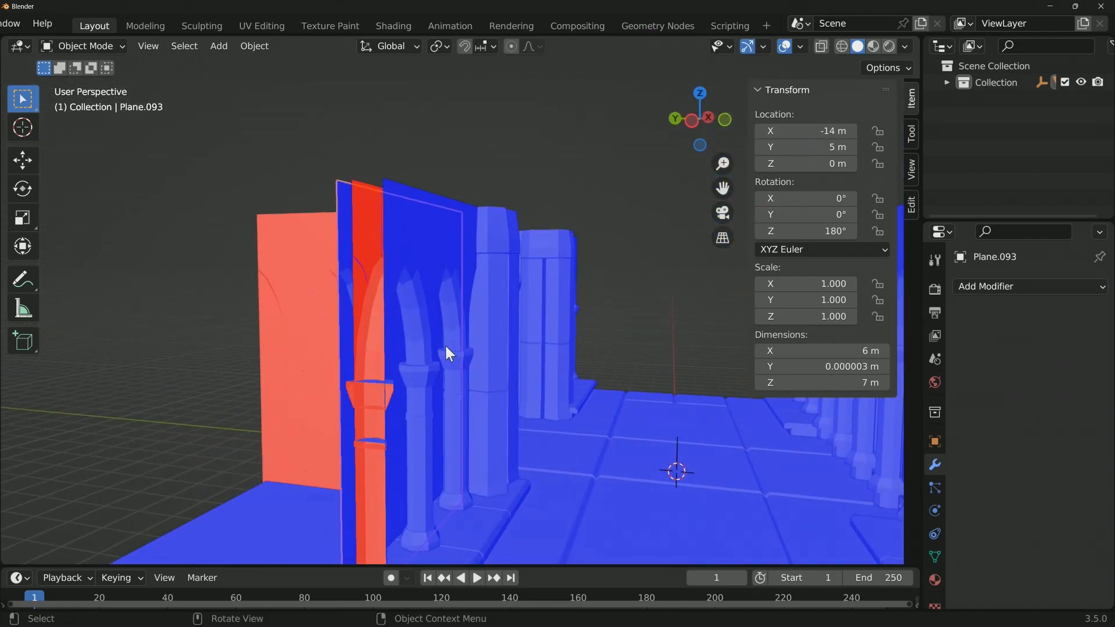
{"action": "middle_click_drag", "start_coordinate": [423, 281], "coordinate": [443, 232]}
{"action": "key", "text": "Tab"}
{"action": "left_click", "coordinate": [441, 229]}
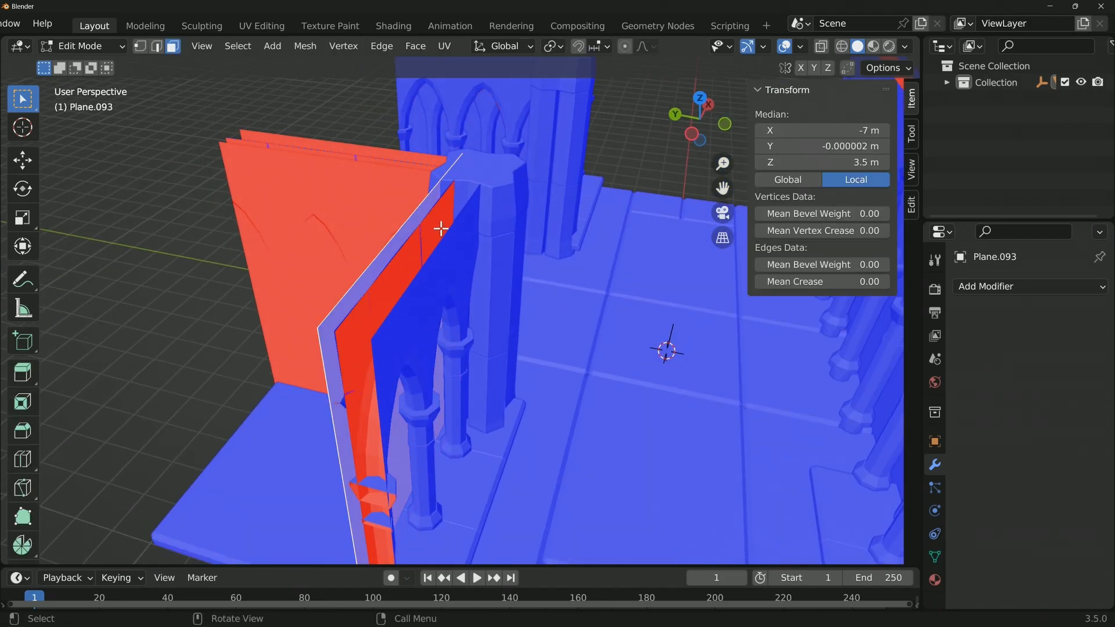
Open the arch-and-column piece in Edit Mode and pick its reversed rear faces one by one up to the outer end
{"action": "key", "text": "Tab"}
{"action": "left_click", "coordinate": [435, 226]}
{"action": "key", "text": "Tab"}
{"action": "left_click", "coordinate": [434, 222]}
{"action": "left_click", "coordinate": [410, 244]}
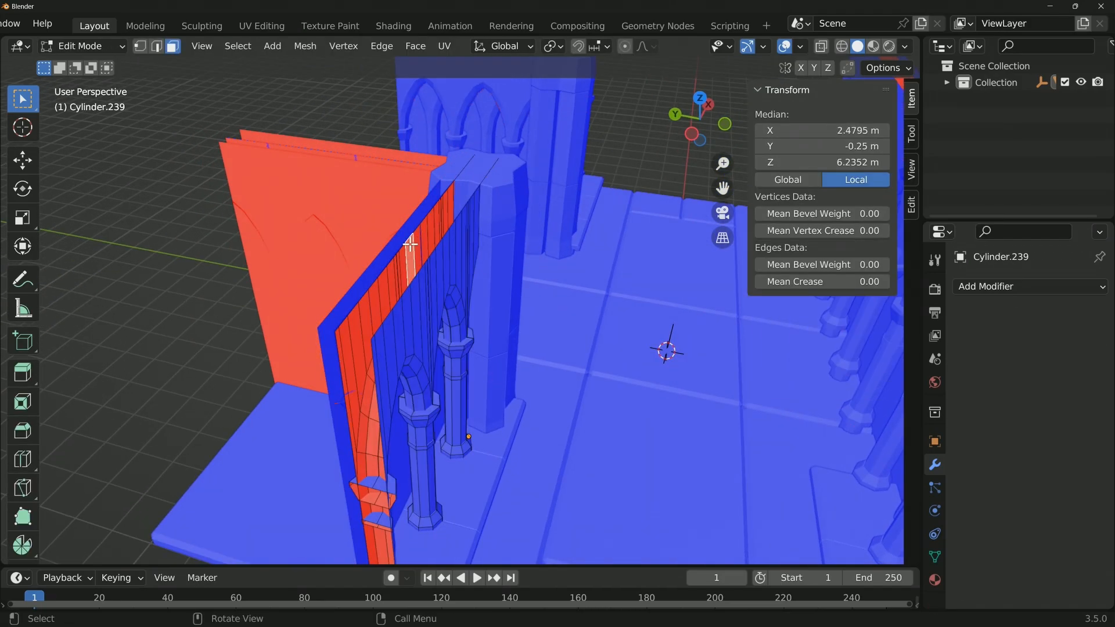
{"action": "left_click", "coordinate": [376, 294]}
{"action": "left_click", "coordinate": [351, 333]}
{"action": "left_click", "coordinate": [343, 370]}
{"action": "left_click", "coordinate": [347, 377]}
Extend the selection along the shortest path from the outer end face to the rear face beside the corner column
{"action": "middle_click_drag", "start_coordinate": [346, 377], "coordinate": [614, 269]}
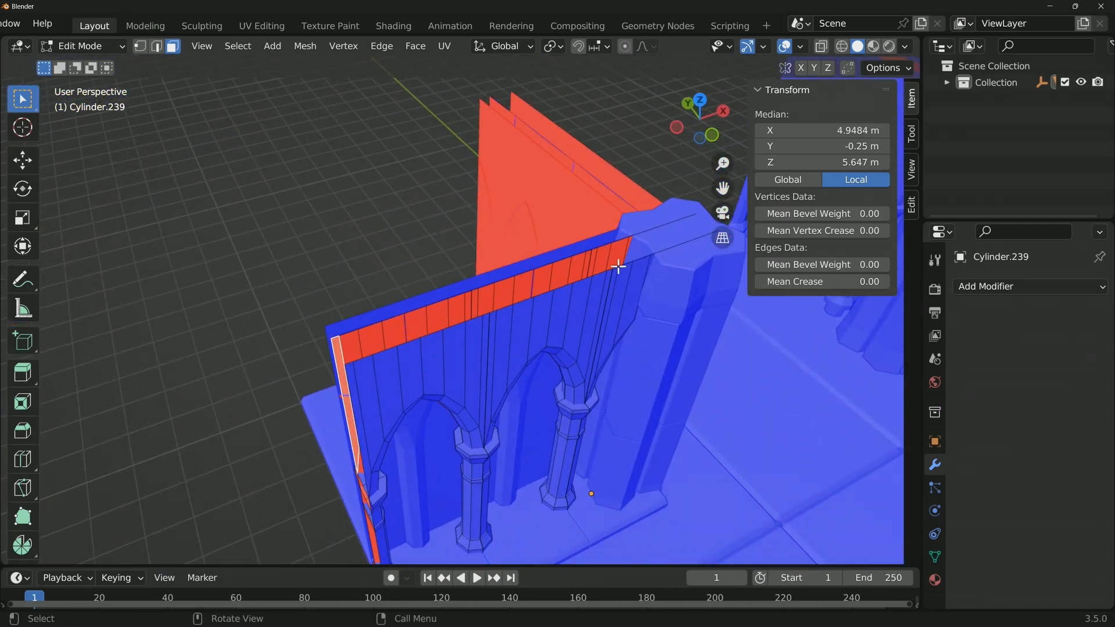
{"action": "left_click", "coordinate": [632, 242], "text": "ctrl"}
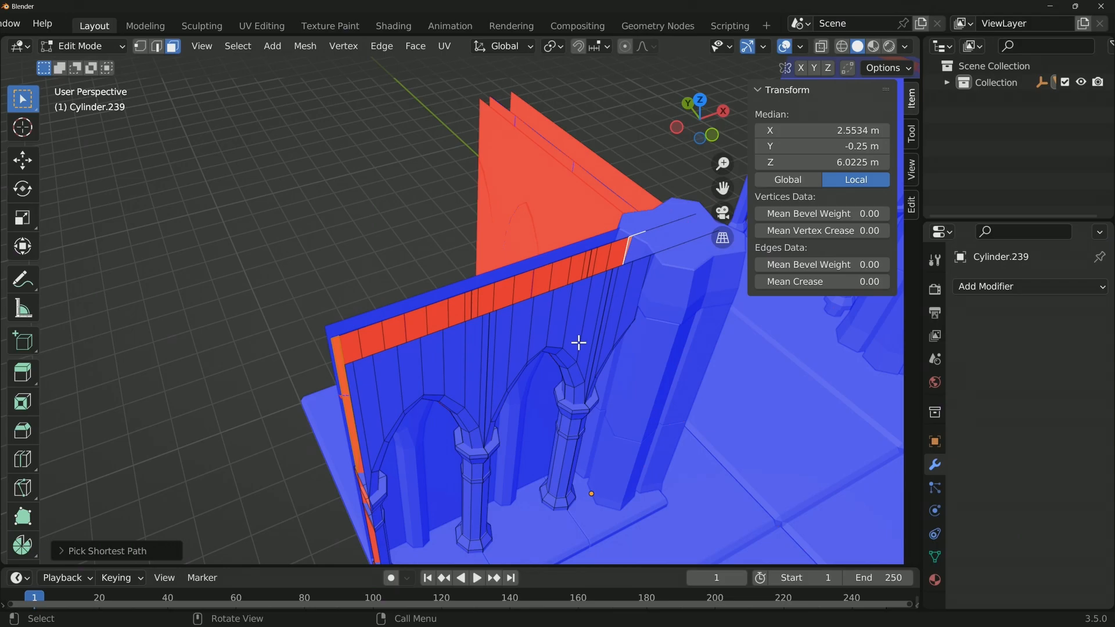
{"action": "scroll", "coordinate": [611, 354], "scroll_direction": "down", "scroll_amount": 4}
{"action": "scroll", "coordinate": [623, 361], "scroll_direction": "up", "scroll_amount": 7}
{"action": "scroll", "coordinate": [665, 382], "scroll_direction": "down", "scroll_amount": 5}
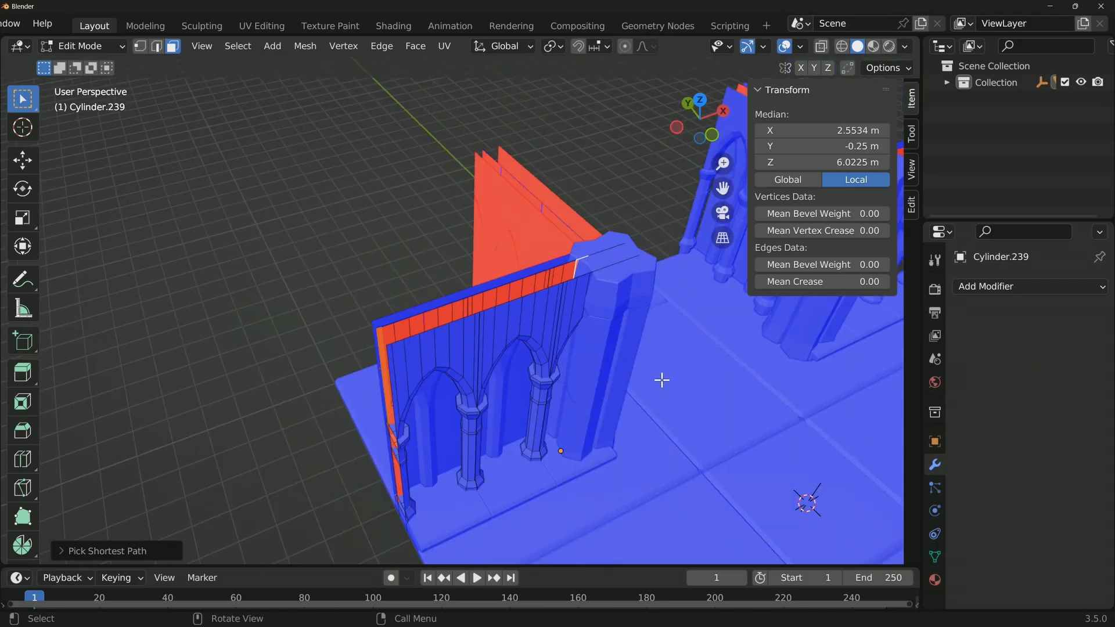
Leave Edit Mode and look over the whole room module in Object Mode
{"action": "key", "text": "Tab"}
{"action": "scroll", "coordinate": [563, 315], "scroll_direction": "down", "scroll_amount": 6}
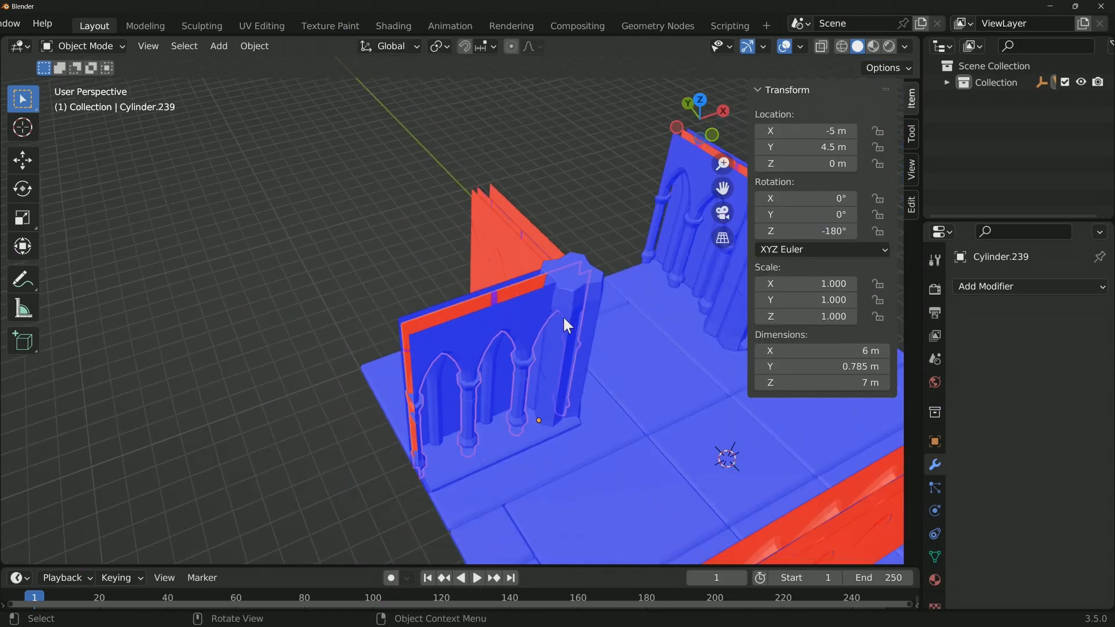
{"action": "key", "text": "KP_Divide"}
{"action": "key", "text": "KP_Divide"}
{"action": "scroll", "coordinate": [535, 328], "scroll_direction": "down", "scroll_amount": 5}
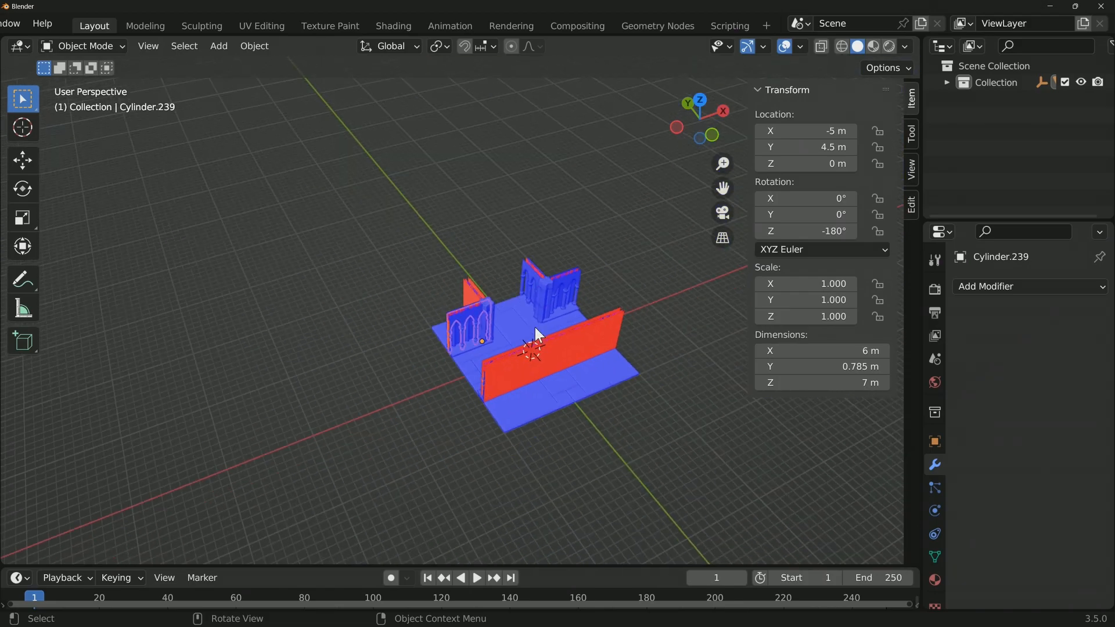
{"action": "scroll", "coordinate": [524, 318], "scroll_direction": "up", "scroll_amount": 4}
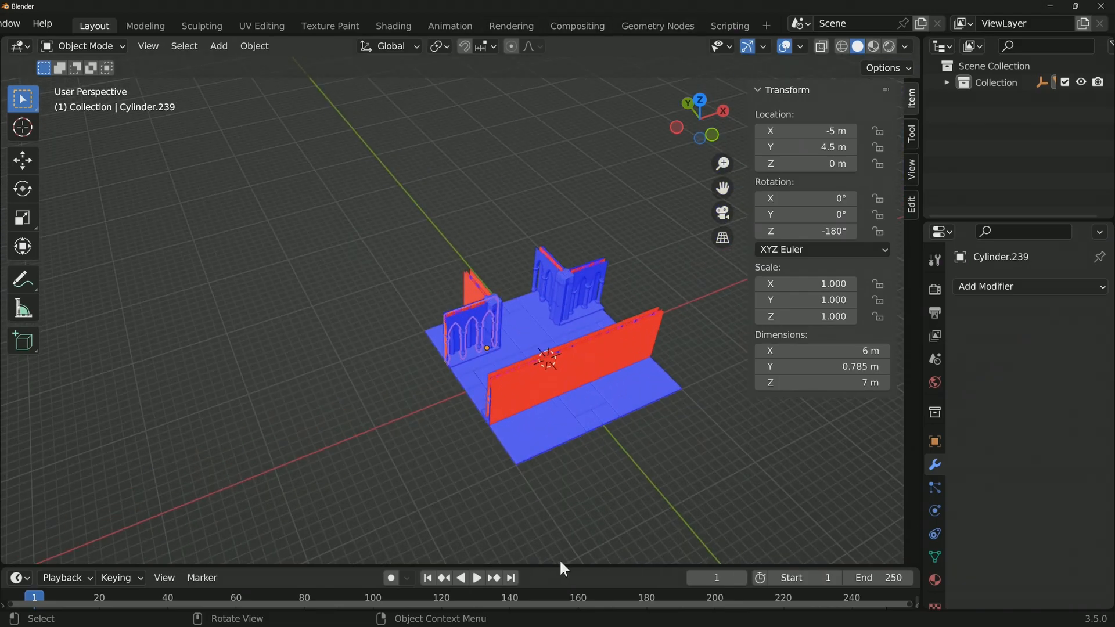
Switch to the Blender window with ARPG_Assets.blend and leave the isolated view of the arch row
{"action": "mouse_move", "coordinate": [673, 617]}
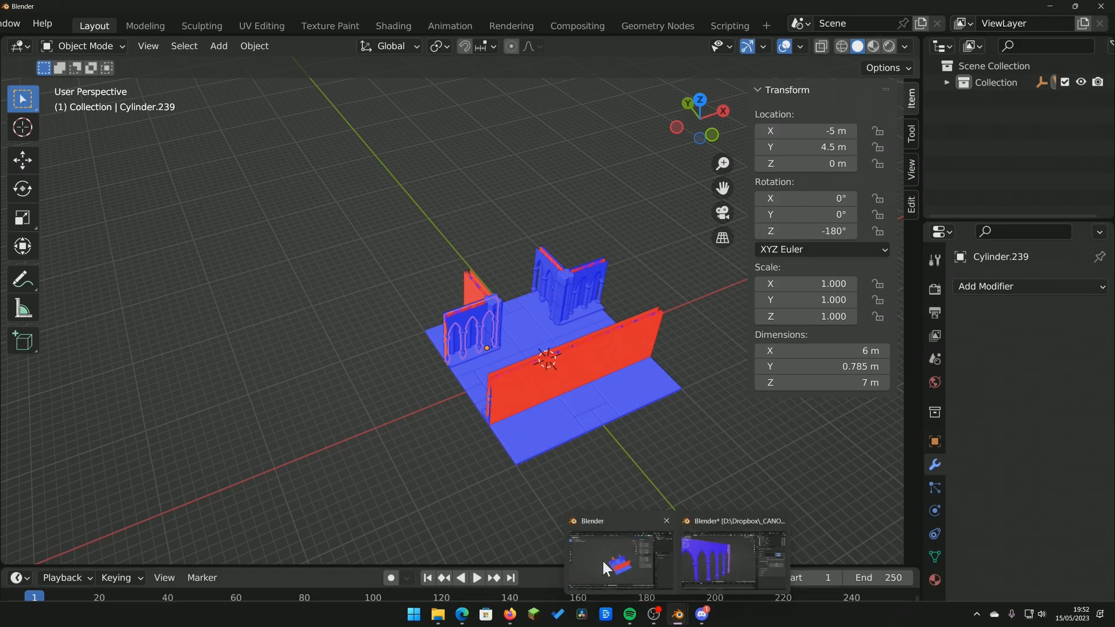
{"action": "left_click", "coordinate": [722, 559]}
{"action": "mouse_move", "coordinate": [610, 236]}
{"action": "middle_mouse_down"}
{"action": "mouse_move", "coordinate": [424, 236]}
{"action": "mouse_move", "coordinate": [614, 258]}
{"action": "middle_mouse_up"}
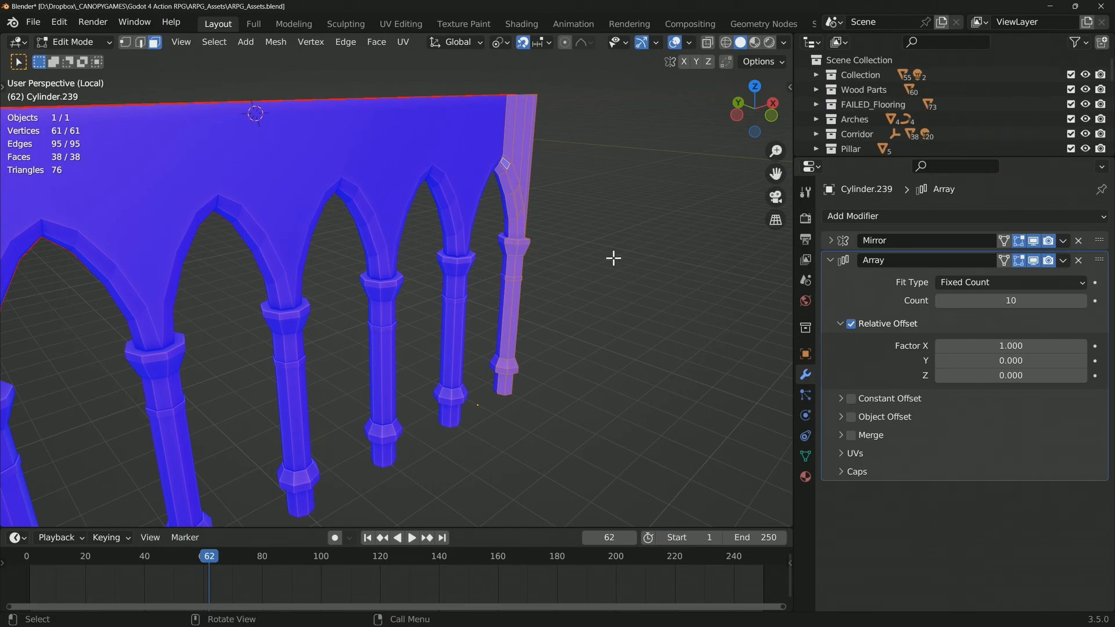
{"action": "key", "text": "KP_Divide"}
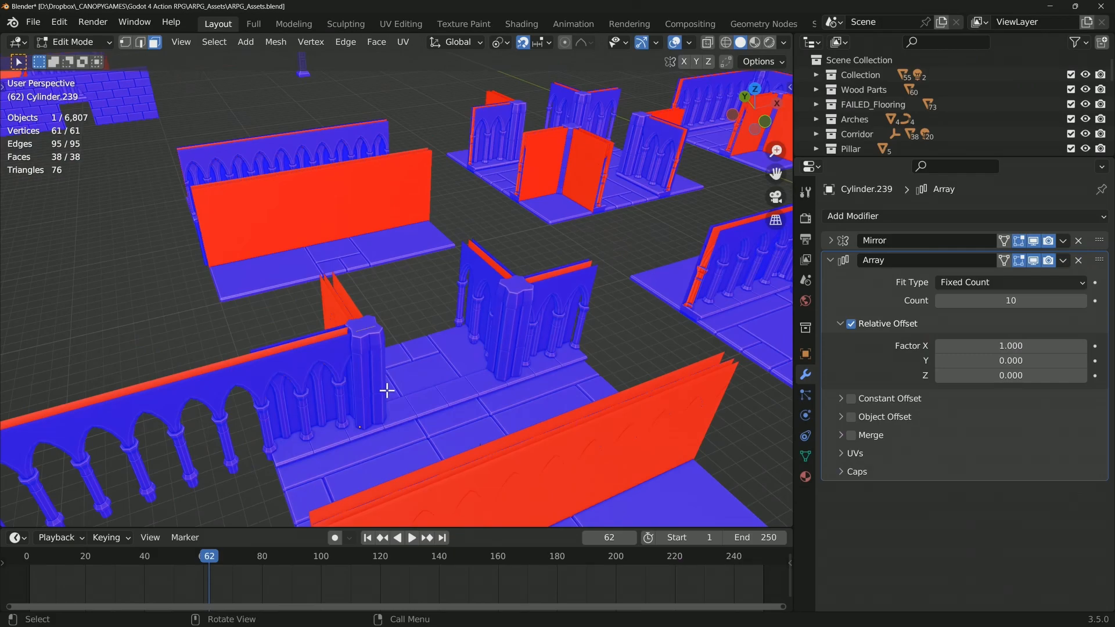
Examine where the long arch-and-column row meets the corner column, and return to Object Mode
{"action": "scroll", "coordinate": [391, 381], "scroll_direction": "up", "scroll_amount": 5}
{"action": "scroll", "coordinate": [377, 416], "scroll_direction": "up", "scroll_amount": 4}
{"action": "middle_click_drag", "start_coordinate": [384, 419], "coordinate": [424, 376], "text": "shift"}
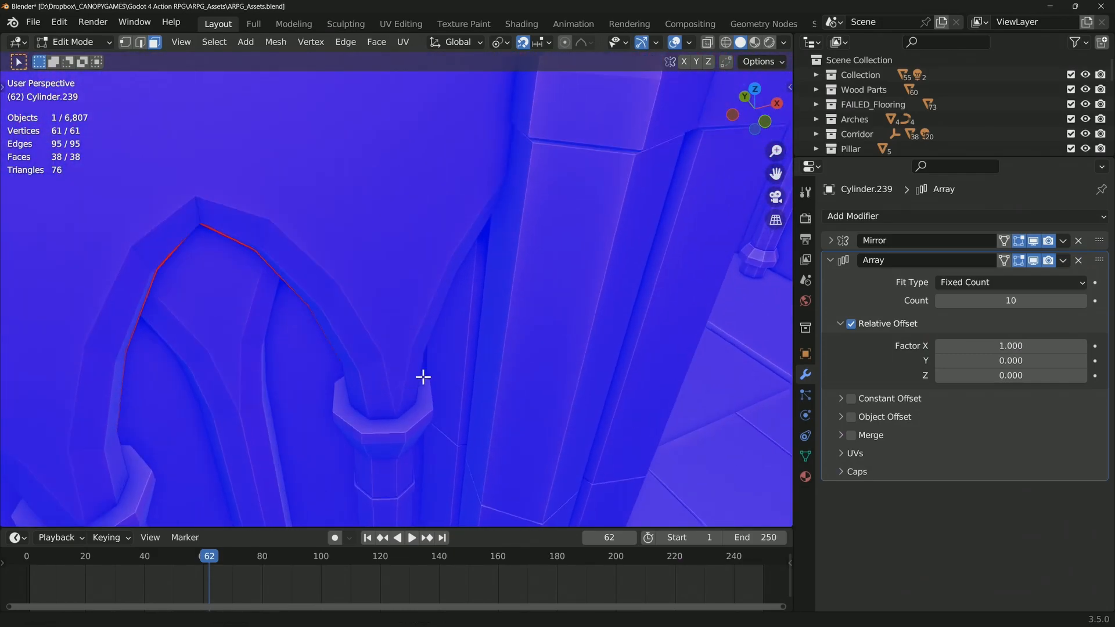
{"action": "scroll", "coordinate": [427, 370], "scroll_direction": "down", "scroll_amount": 5}
{"action": "key", "text": "Tab"}
{"action": "key", "text": "Tab"}
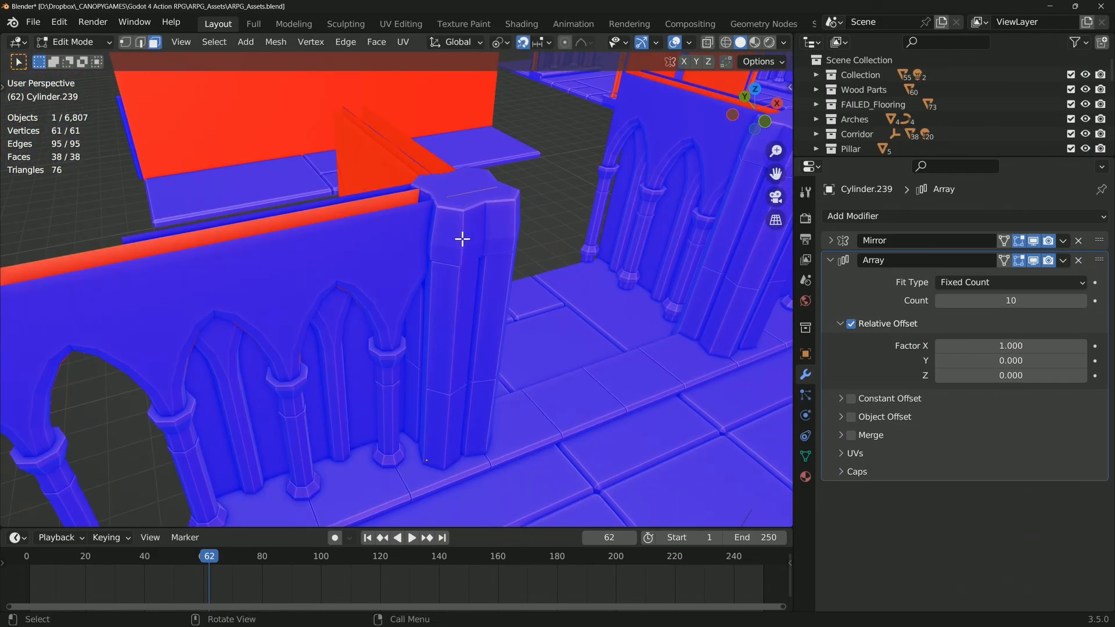
{"action": "key", "text": "KP_Divide"}
{"action": "key", "text": "KP_Divide"}
{"action": "key", "text": "Tab"}
Pick the objects behind the arch row and isolate the flat back panel
{"action": "left_click", "coordinate": [336, 315]}
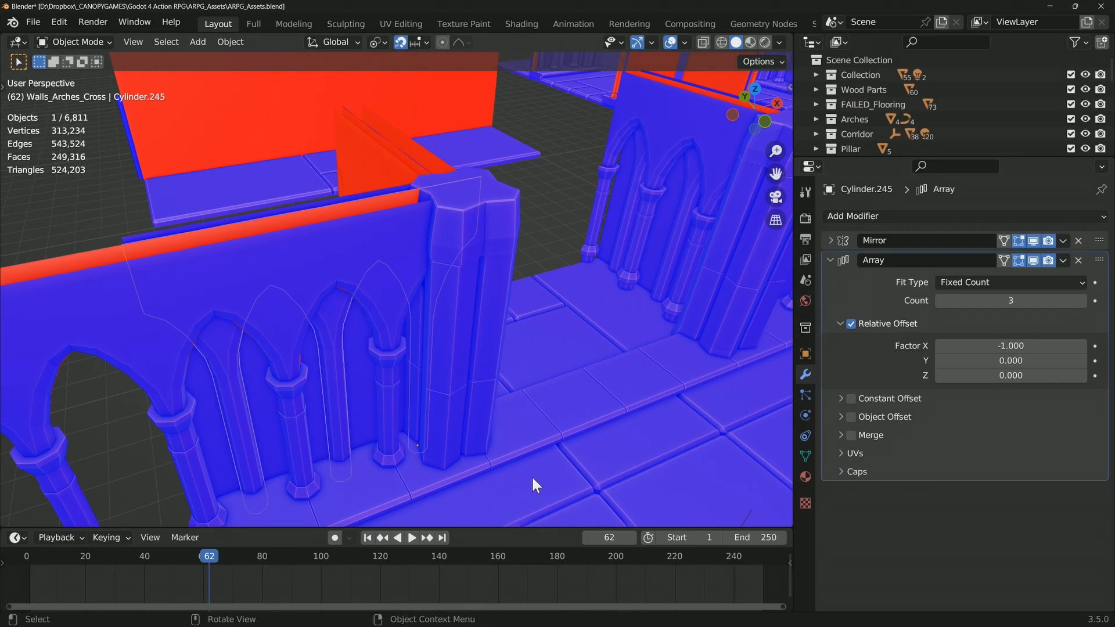
{"action": "middle_click_drag", "start_coordinate": [266, 288], "coordinate": [269, 251]}
{"action": "key", "text": "ctrl+z"}
{"action": "left_click", "coordinate": [260, 245]}
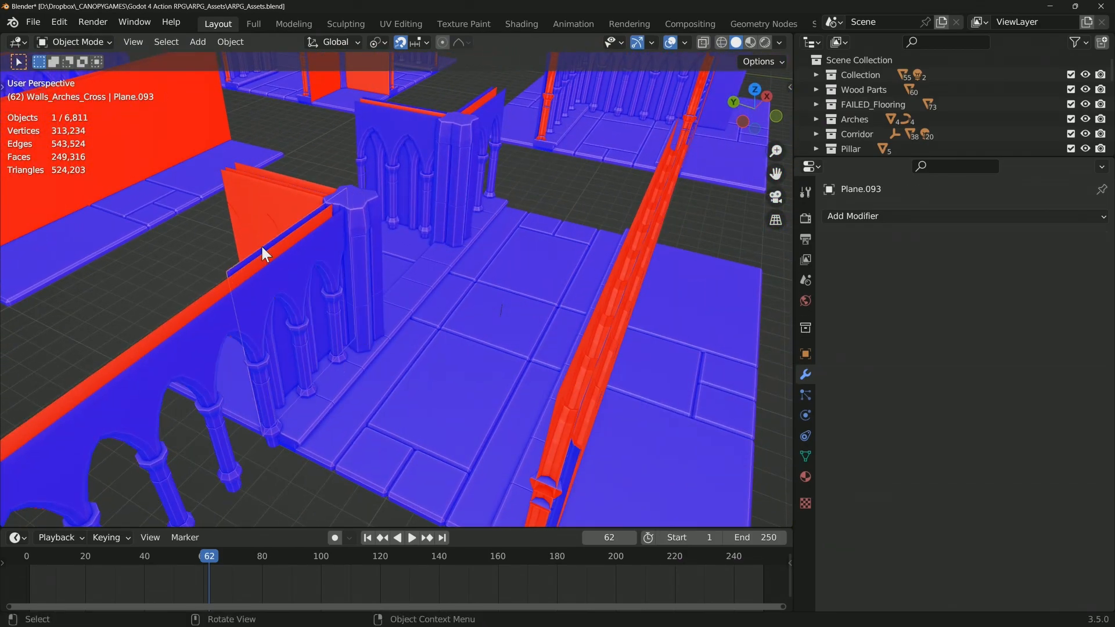
{"action": "key", "text": "KP_Divide"}
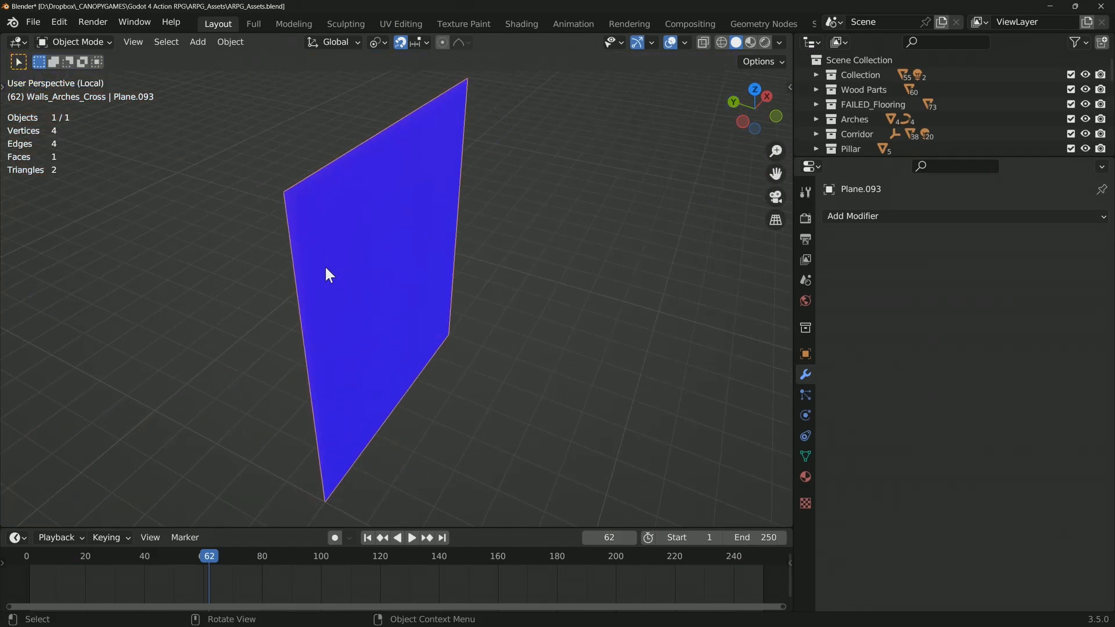
Leave the panel's isolated view, then isolate the three-count arch relief behind the columns and inspect it from the front
{"action": "key", "text": "KP_Divide"}
{"action": "left_click", "coordinate": [292, 236]}
{"action": "left_click", "coordinate": [312, 344]}
{"action": "key", "text": "KP_Divide"}
{"action": "middle_click_drag", "start_coordinate": [316, 342], "coordinate": [592, 299]}
{"action": "middle_click_drag", "start_coordinate": [473, 199], "coordinate": [468, 241]}
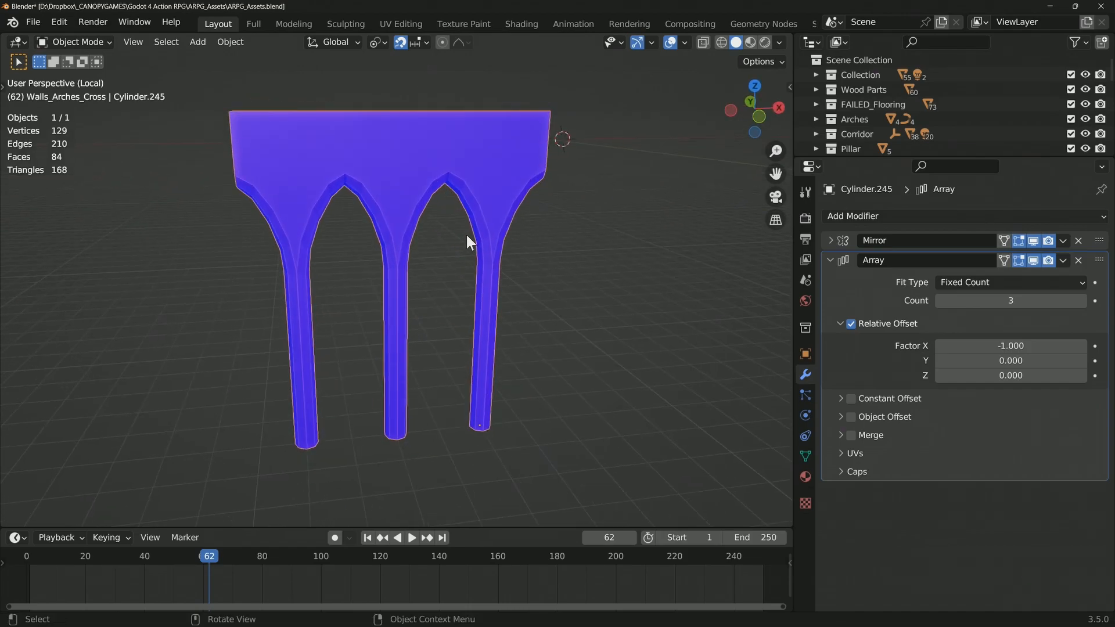
Return to the full scene, delete the long front arch-and-column row beside the corner column, and inspect the wall behind it
{"action": "key", "text": "slash"}
{"action": "left_click", "coordinate": [324, 259]}
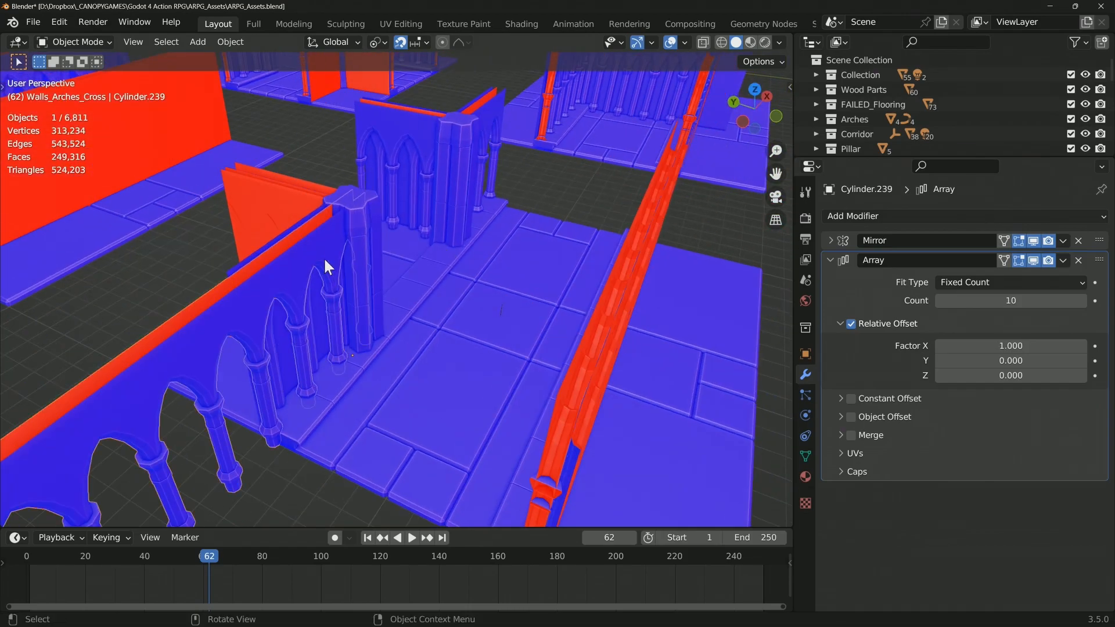
{"action": "key", "text": "Delete"}
{"action": "mouse_move", "coordinate": [395, 326]}
{"action": "middle_mouse_down"}
{"action": "mouse_move", "coordinate": [368, 319]}
{"action": "mouse_move", "coordinate": [394, 306]}
{"action": "middle_mouse_up"}
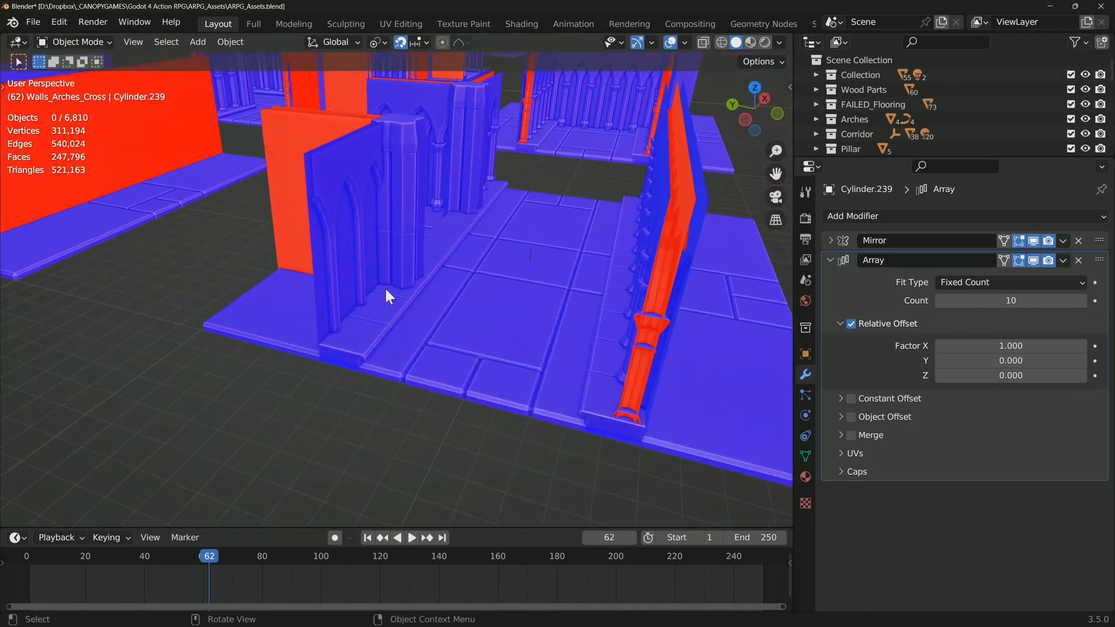
{"action": "scroll", "coordinate": [393, 267], "scroll_direction": "up", "scroll_amount": 3}
{"action": "scroll", "coordinate": [423, 325], "scroll_direction": "up", "scroll_amount": 3}
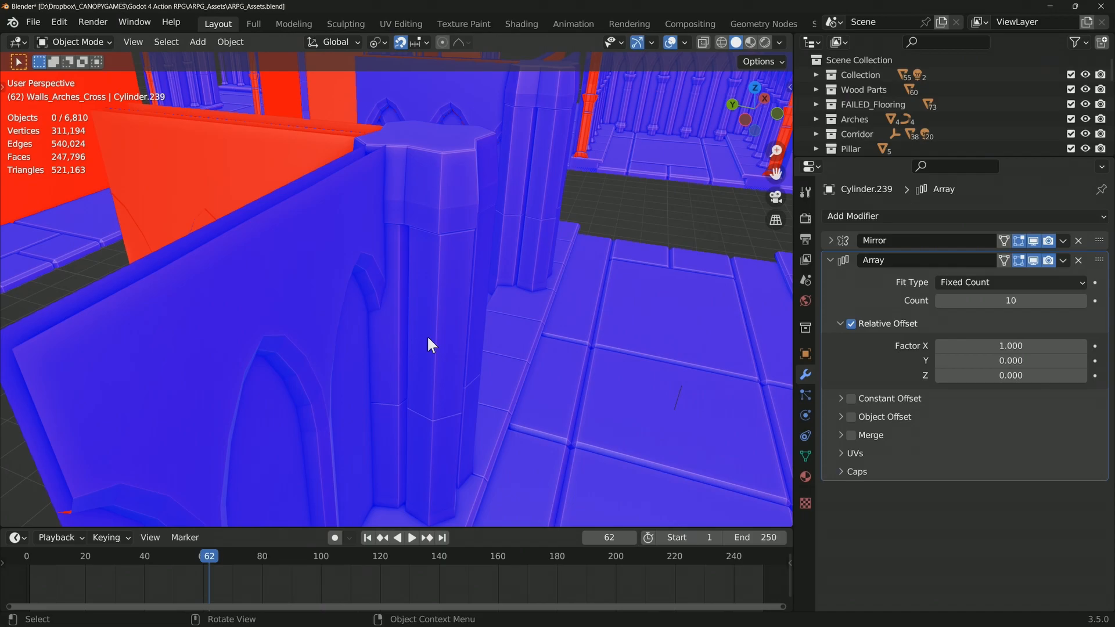
{"action": "scroll", "coordinate": [514, 357], "scroll_direction": "down", "scroll_amount": 3}
{"action": "middle_click_drag", "start_coordinate": [514, 353], "coordinate": [499, 351]}
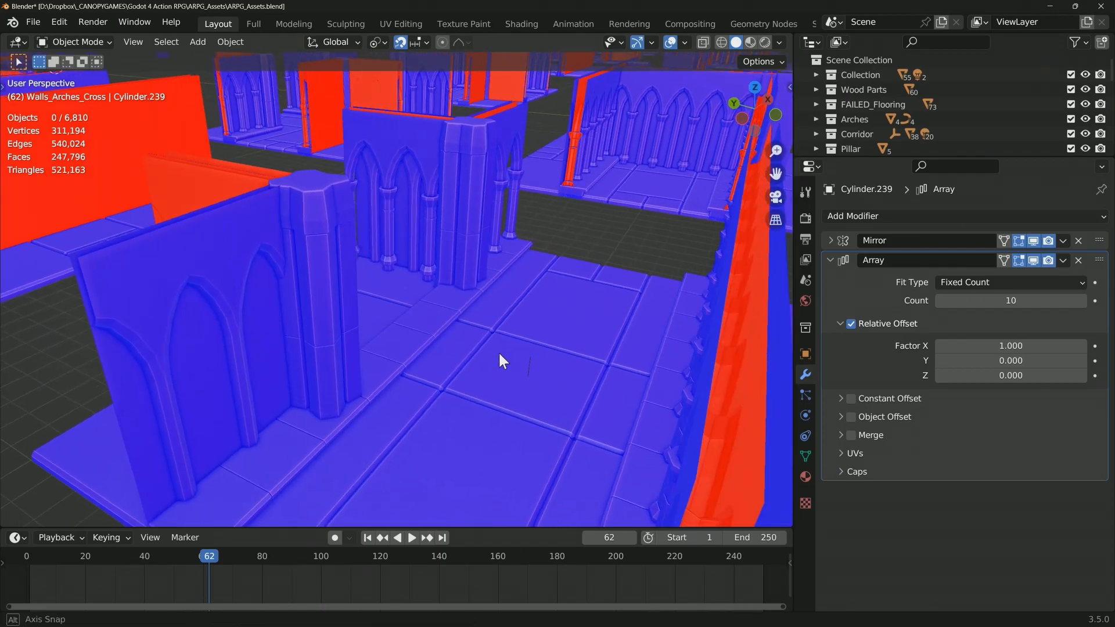